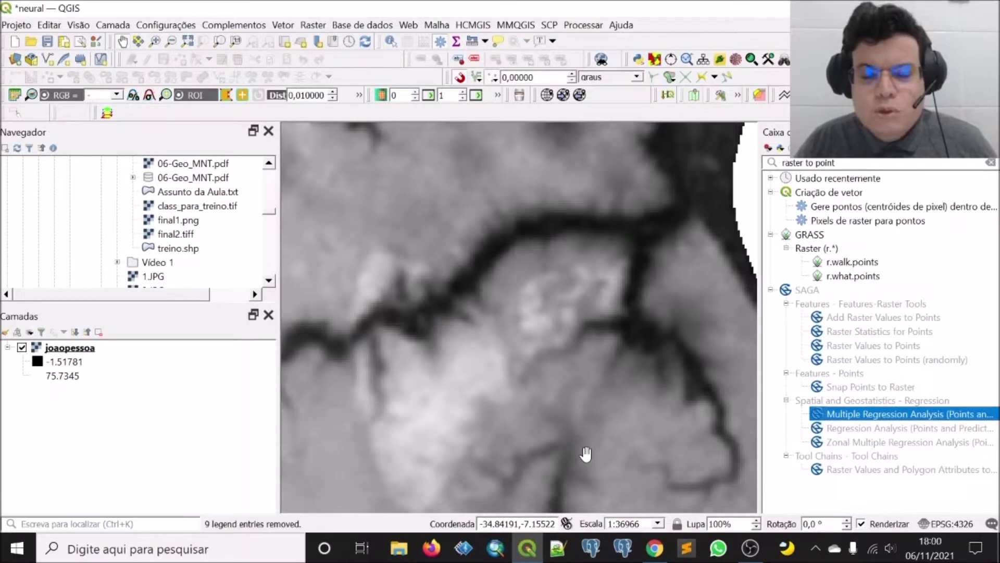
- Save the project, and convert band 1 of the joaopessoa raster to a temporary point layer with the value field named Altitude
{"action": "key", "text": "ctrl+s"}
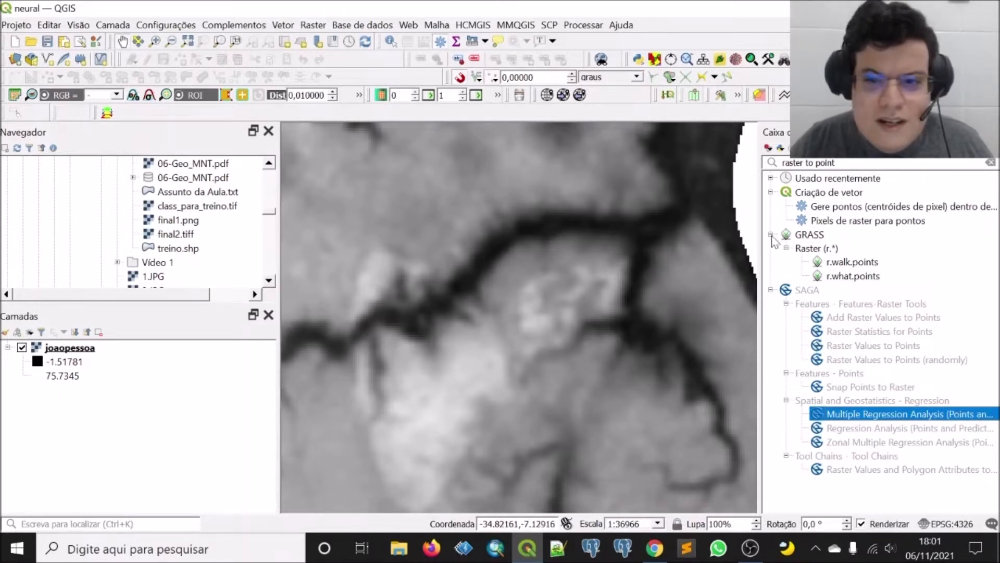
{"action": "left_click", "coordinate": [849, 165]}
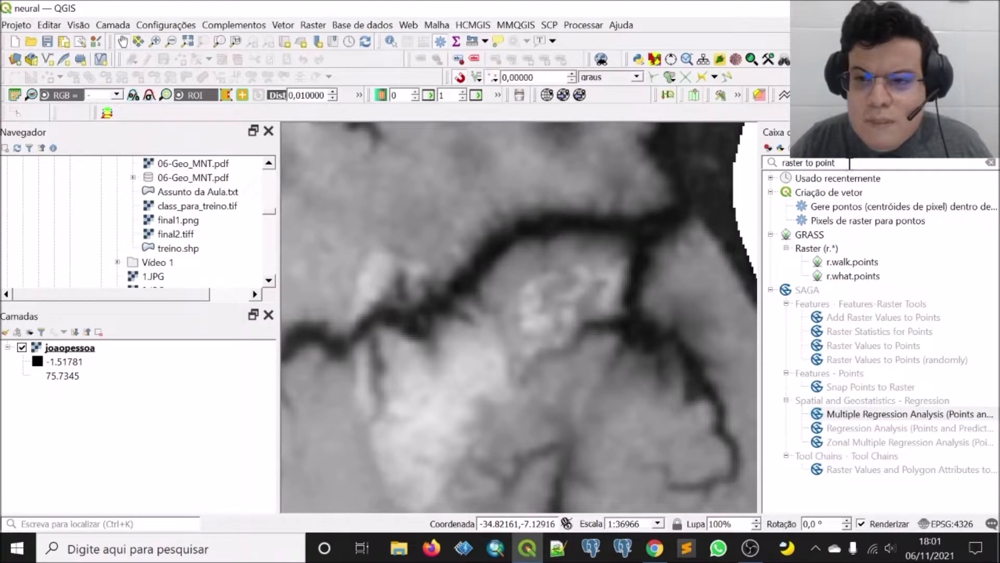
{"action": "double_click", "coordinate": [838, 222]}
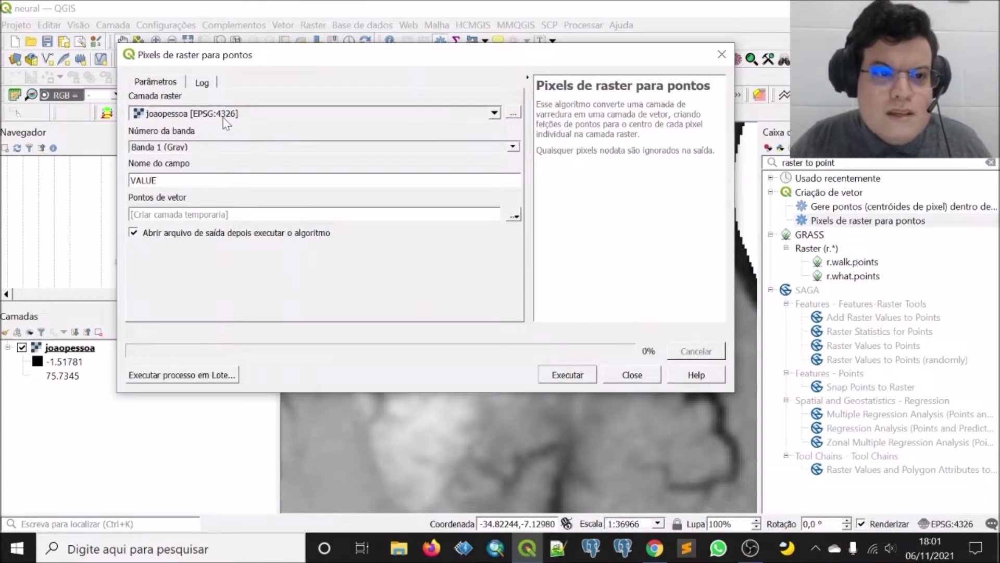
{"action": "left_click", "coordinate": [167, 148]}
{"action": "left_click", "coordinate": [165, 147]}
{"action": "left_click_drag", "start_coordinate": [177, 179], "coordinate": [125, 184]}
{"action": "type", "text": "Altitude"}
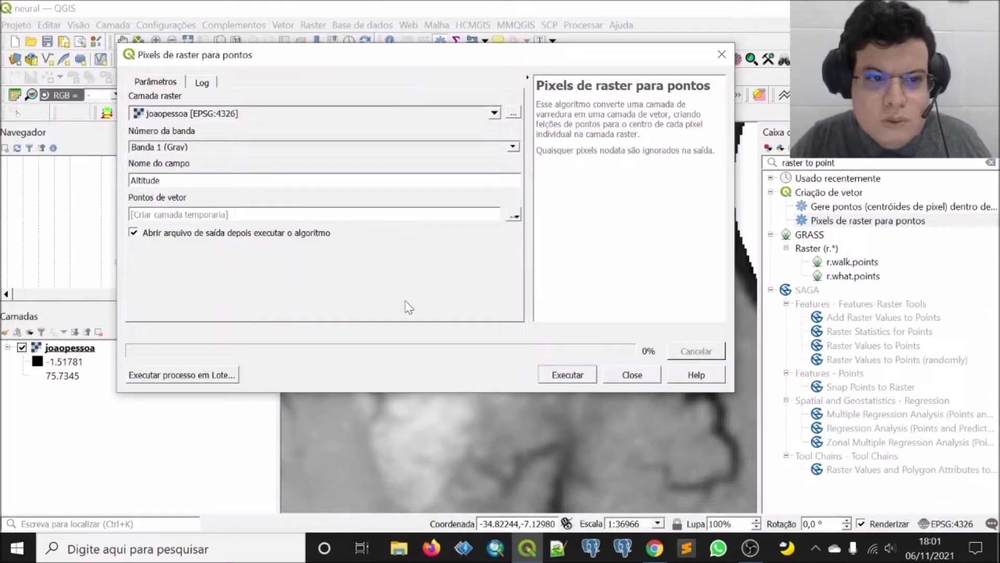
{"action": "left_click", "coordinate": [568, 380]}
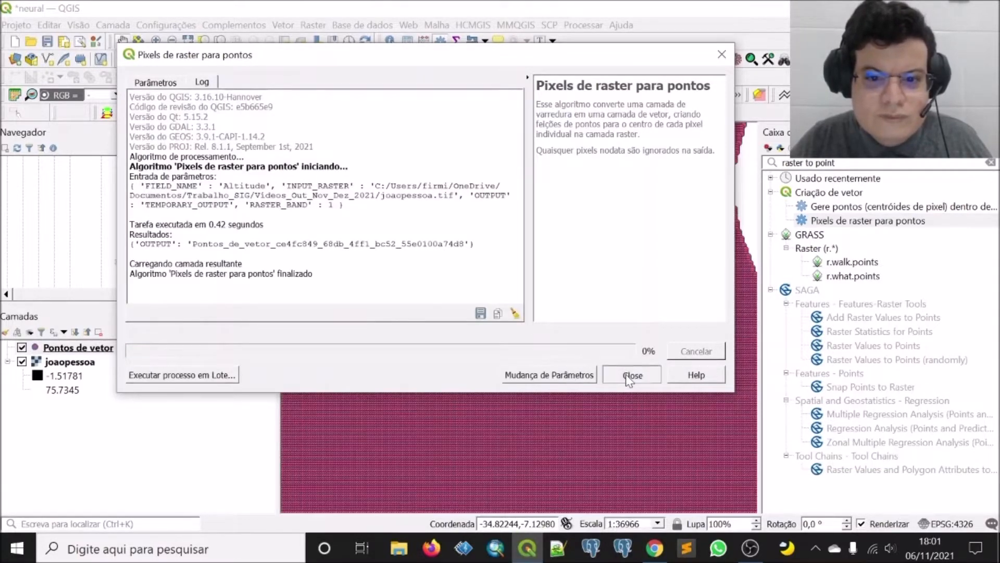
{"action": "left_click", "coordinate": [631, 375]}
- Hide the joaopessoa raster and review the Altitude values in the attribute table of the Pontos de vetor layer
{"action": "left_click", "coordinate": [22, 362]}
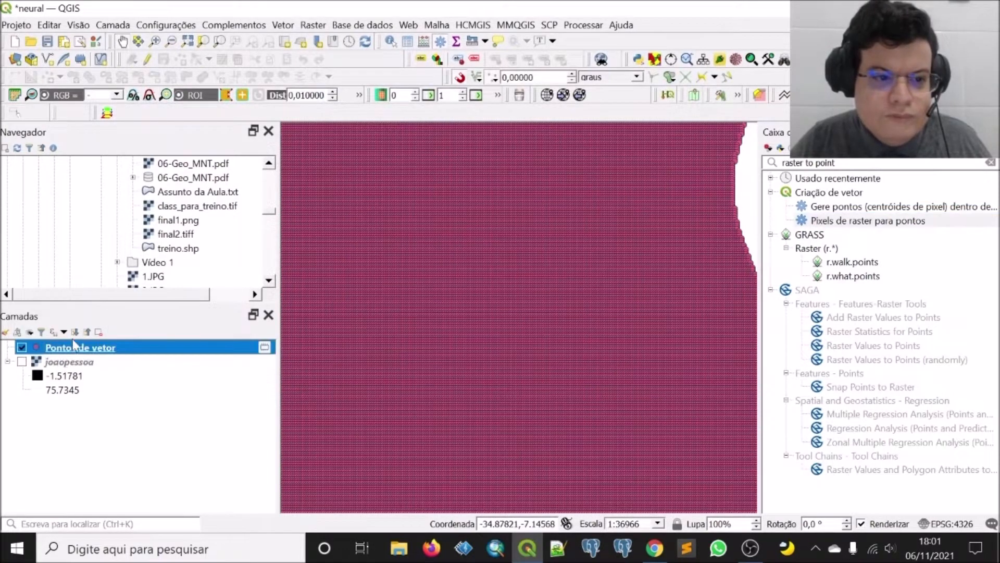
{"action": "right_click", "coordinate": [73, 348]}
{"action": "left_click", "coordinate": [146, 176]}
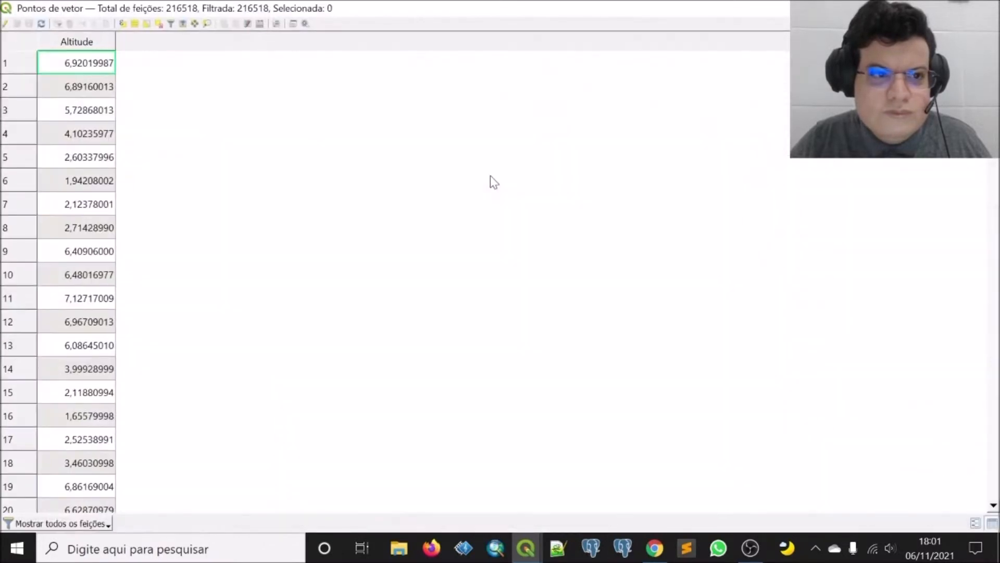
{"action": "scroll", "coordinate": [110, 438], "scroll_direction": "down", "scroll_amount": 2}
{"action": "scroll", "coordinate": [111, 437], "scroll_direction": "down", "scroll_amount": 9}
{"action": "scroll", "coordinate": [163, 409], "scroll_direction": "up", "scroll_amount": 7}
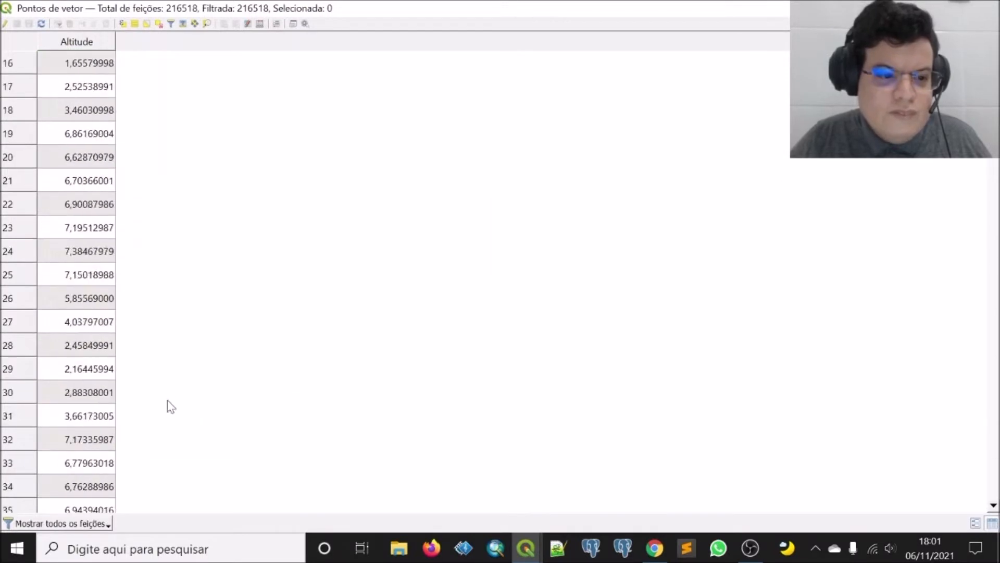
{"action": "scroll", "coordinate": [182, 403], "scroll_direction": "up", "scroll_amount": 4}
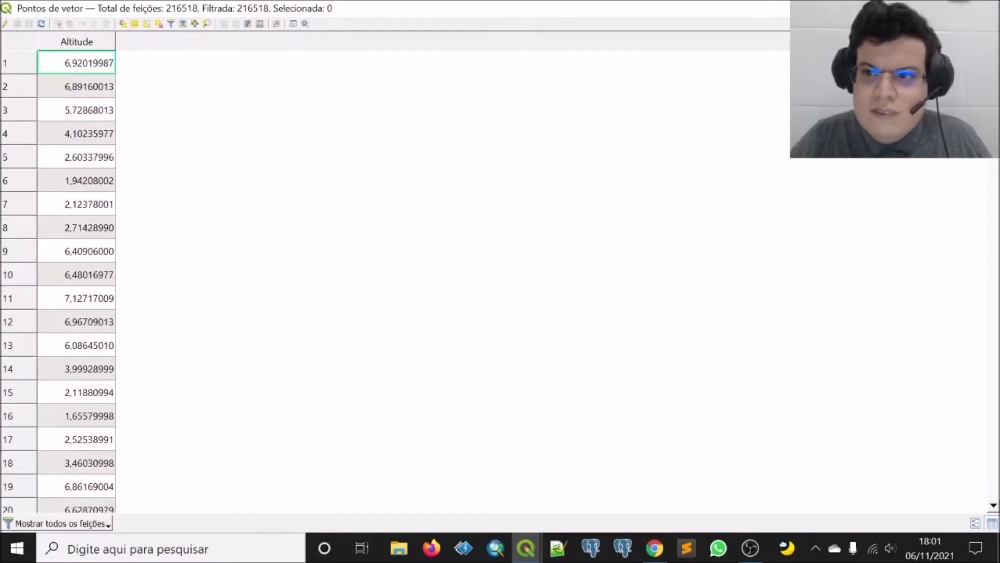
{"action": "left_click", "coordinate": [983, 8]}
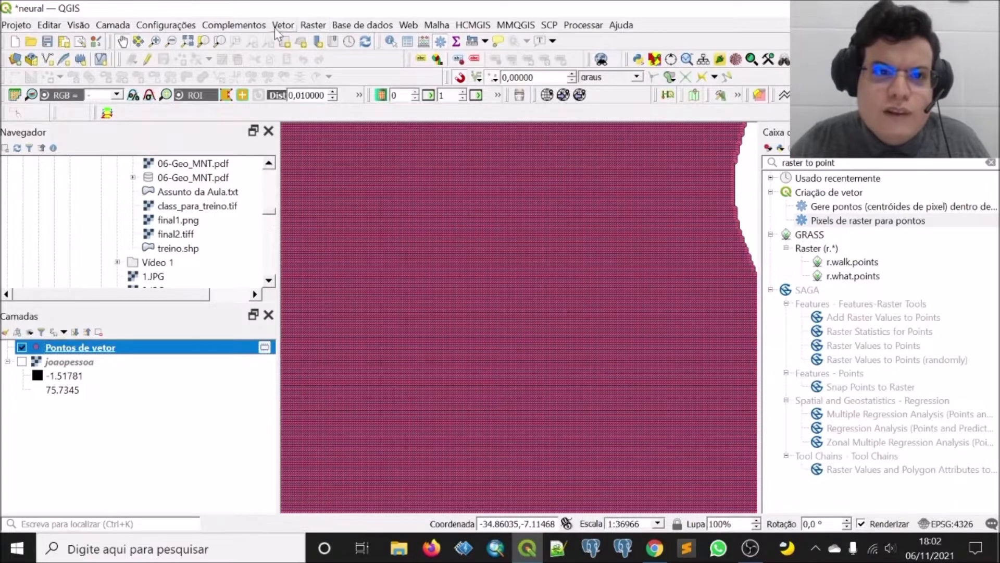
- Search all available plugins for "k-means" and check which clustering plugins are installed
{"action": "left_click", "coordinate": [259, 27]}
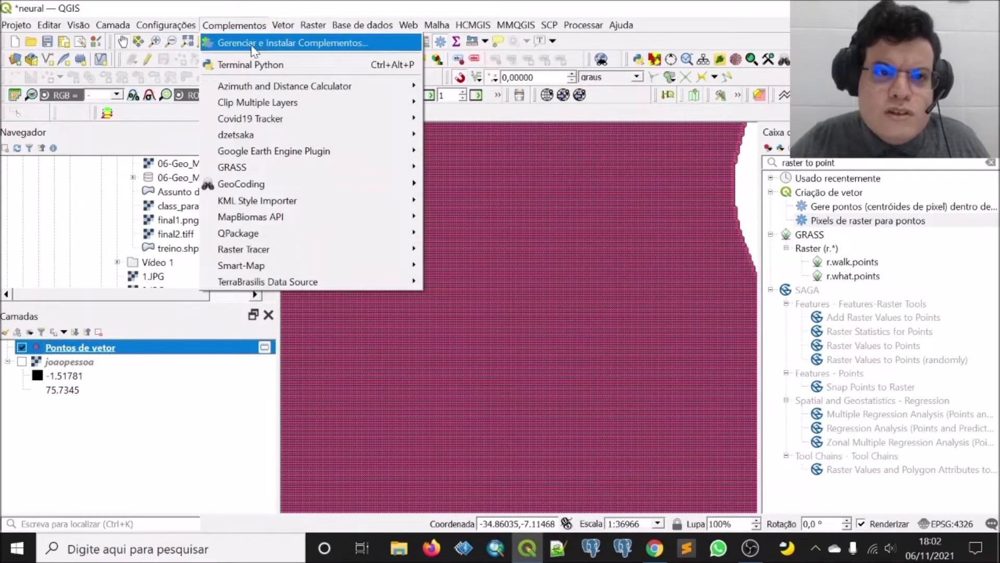
{"action": "left_click", "coordinate": [251, 43]}
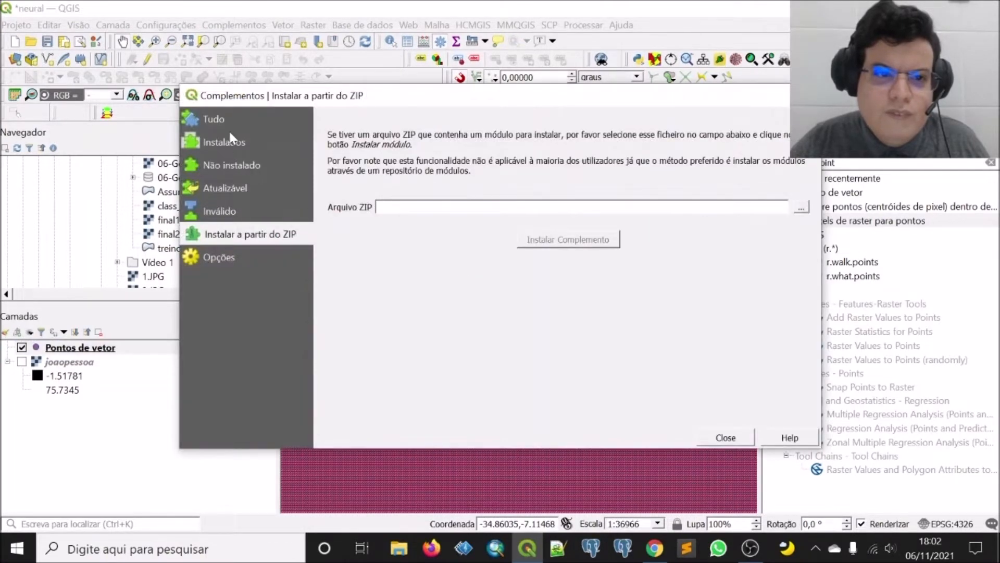
{"action": "left_click", "coordinate": [216, 121]}
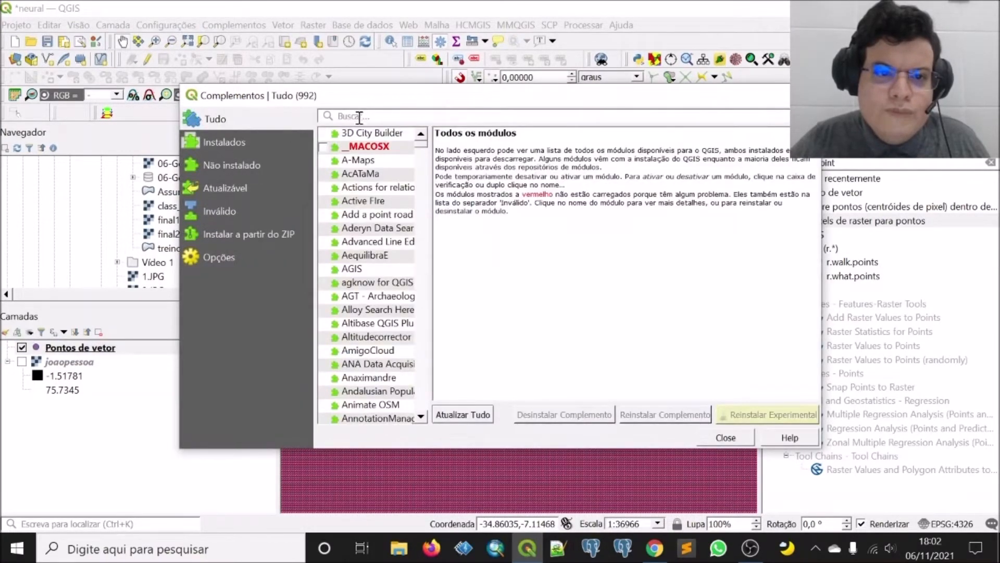
{"action": "left_click_drag", "start_coordinate": [377, 100], "coordinate": [297, 107]}
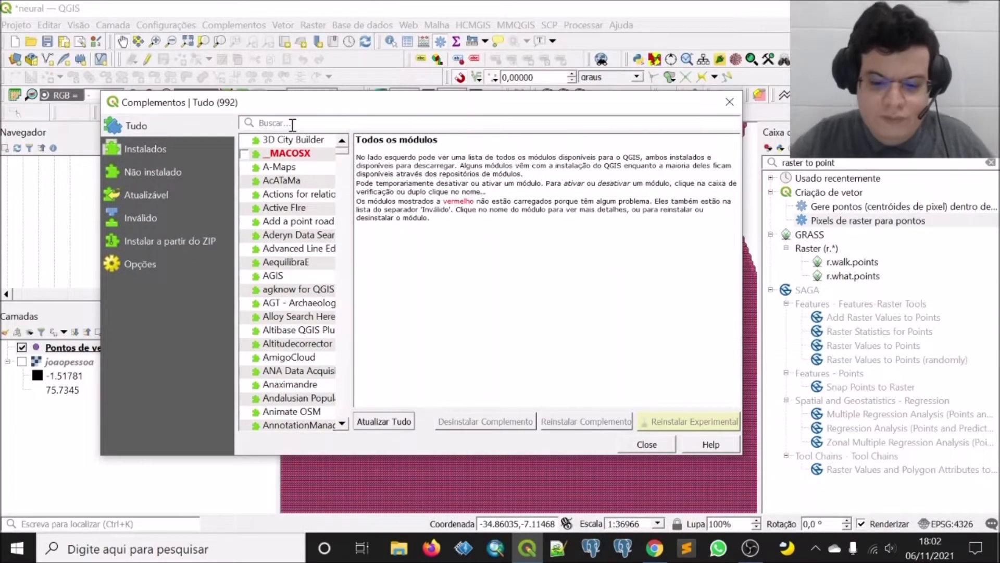
{"action": "left_click", "coordinate": [293, 123]}
{"action": "type", "text": "k-means"}
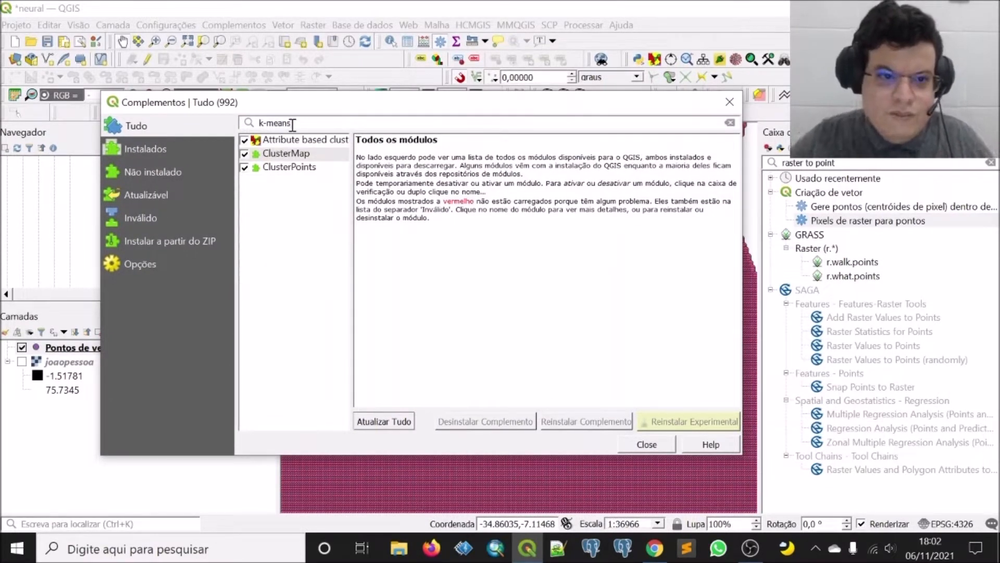
{"action": "left_click_drag", "start_coordinate": [352, 175], "coordinate": [416, 146]}
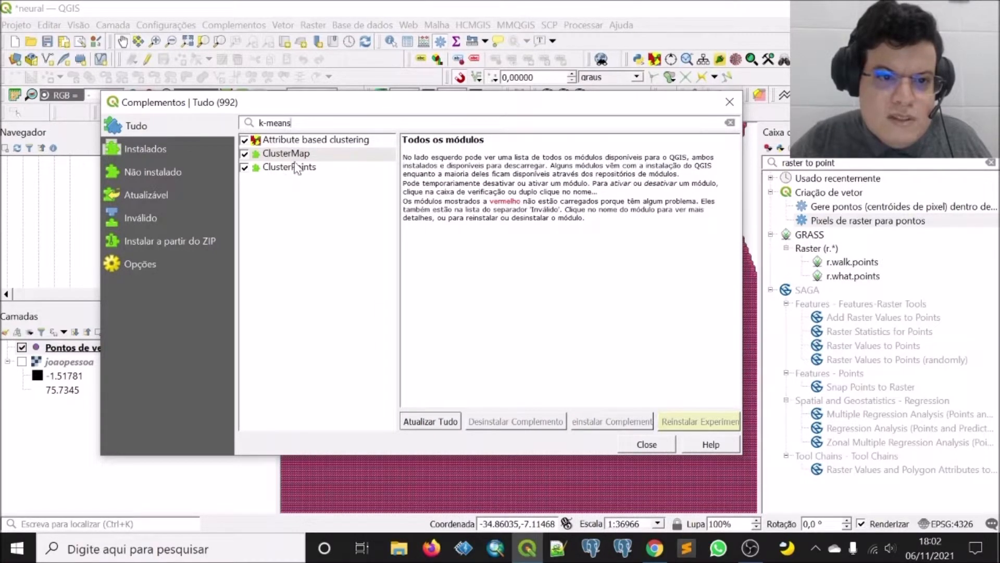
{"action": "left_click", "coordinate": [625, 446]}
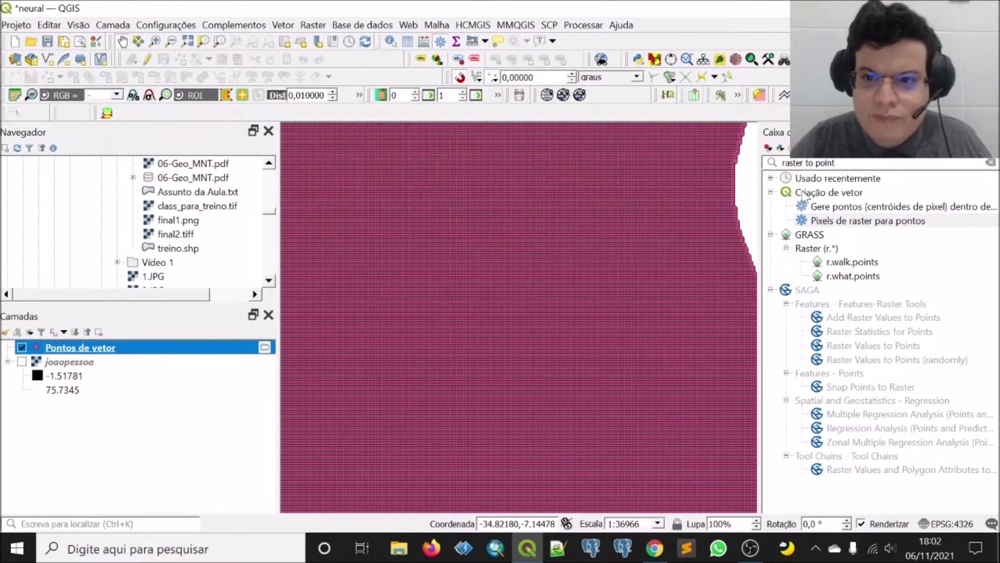
- Clear the processing toolbox search and expand the ClusterMap and ClusterPoints groups down to their clustering algorithms
{"action": "left_click", "coordinate": [775, 160]}
{"action": "key", "text": "BackSpace"}
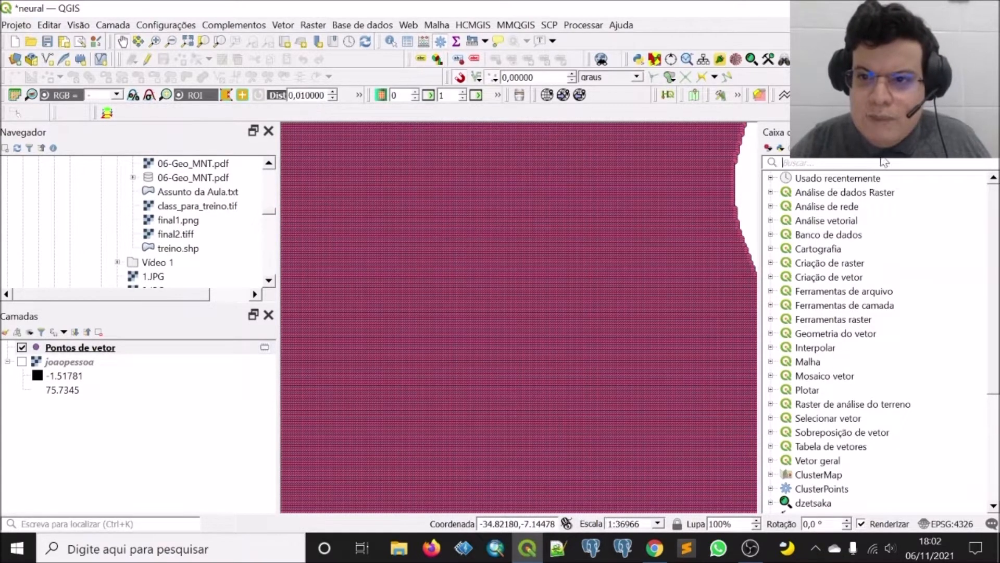
{"action": "scroll", "coordinate": [847, 361], "scroll_direction": "down", "scroll_amount": 4}
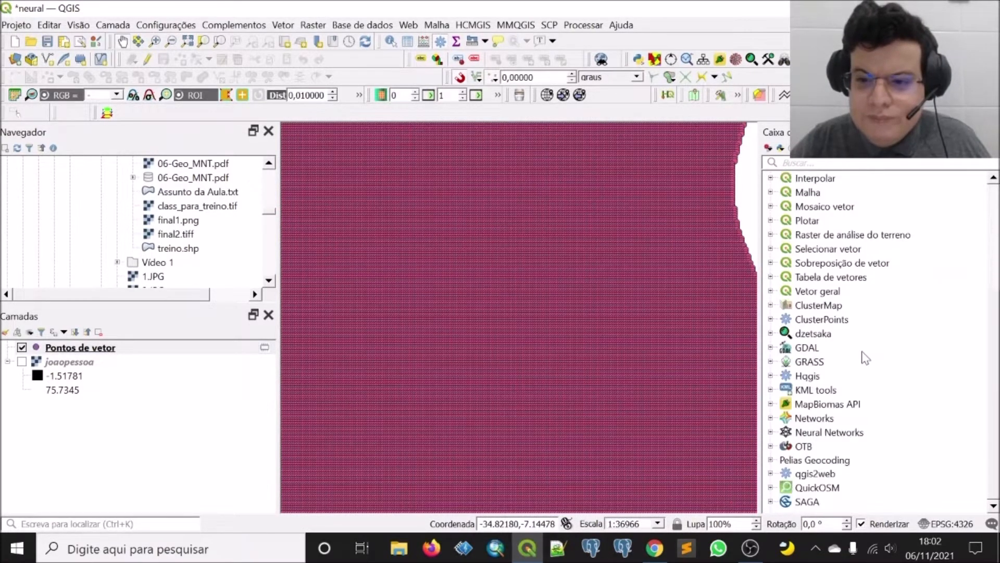
{"action": "left_click", "coordinate": [771, 306]}
{"action": "left_click", "coordinate": [786, 319]}
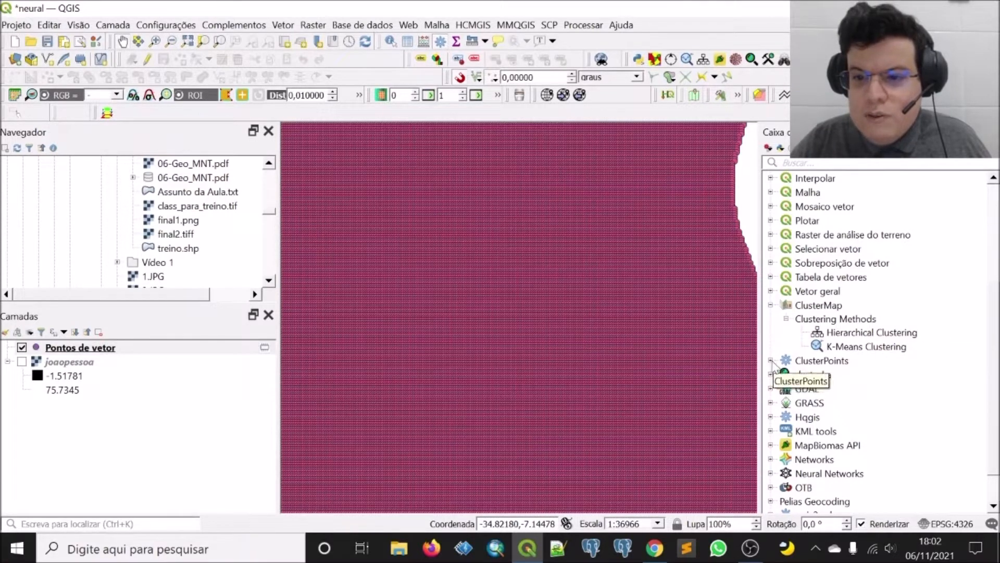
{"action": "left_click", "coordinate": [771, 361]}
{"action": "left_click", "coordinate": [786, 374]}
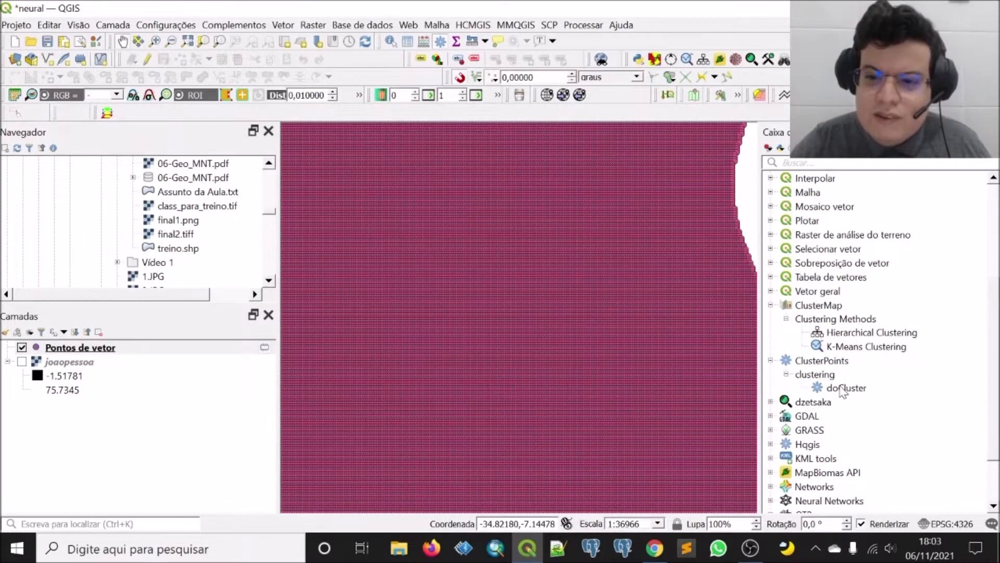
- Open the doCluster tool for the Pontos de vetor layer with the K-Means algorithm and Euclidean distance
{"action": "double_click", "coordinate": [843, 388]}
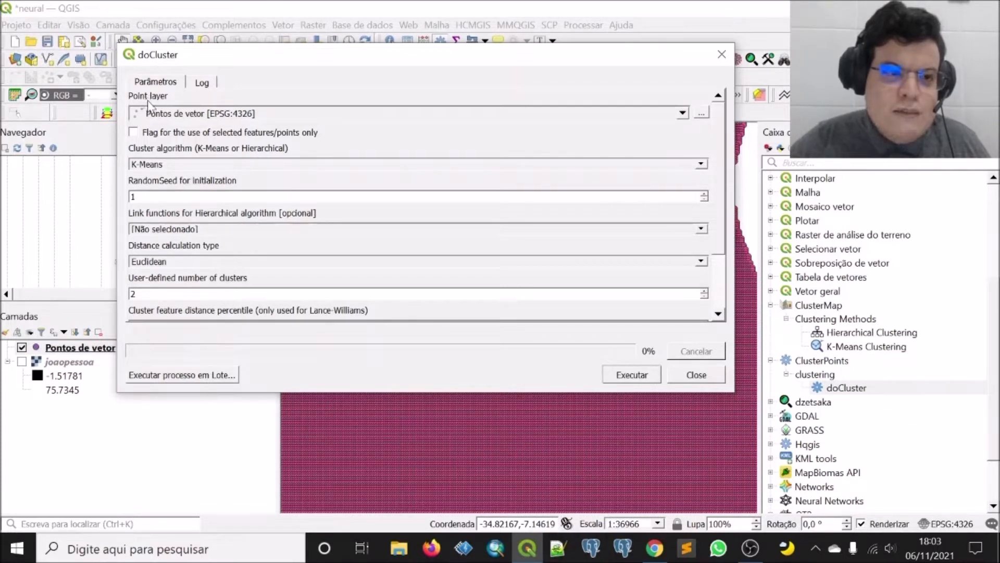
{"action": "left_click", "coordinate": [186, 163]}
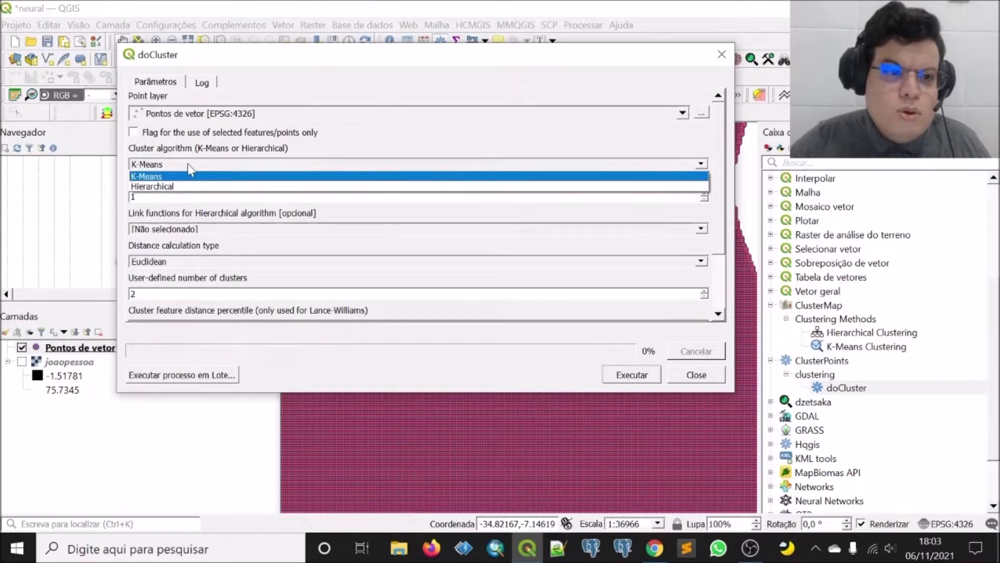
{"action": "left_click", "coordinate": [188, 176]}
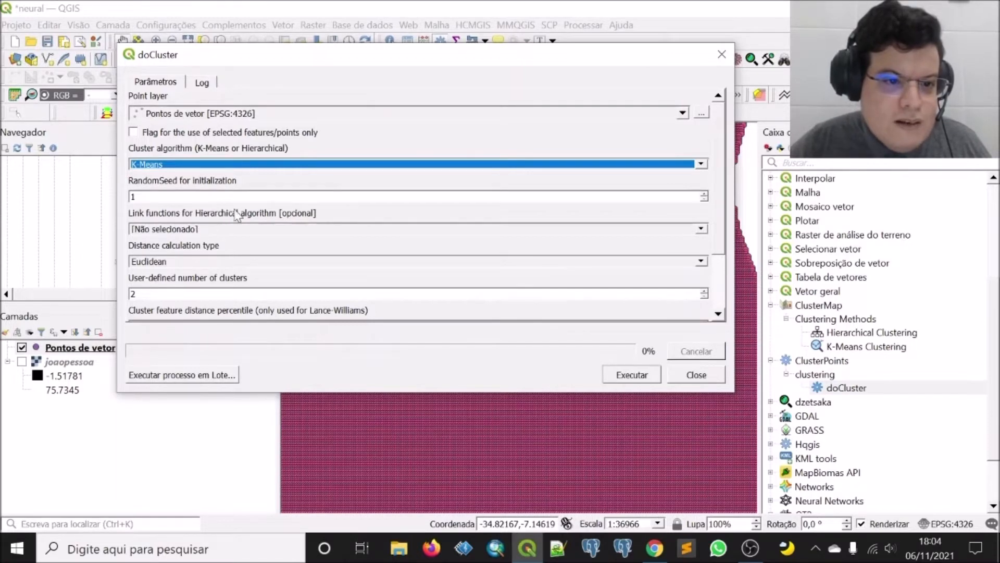
{"action": "left_click", "coordinate": [201, 264]}
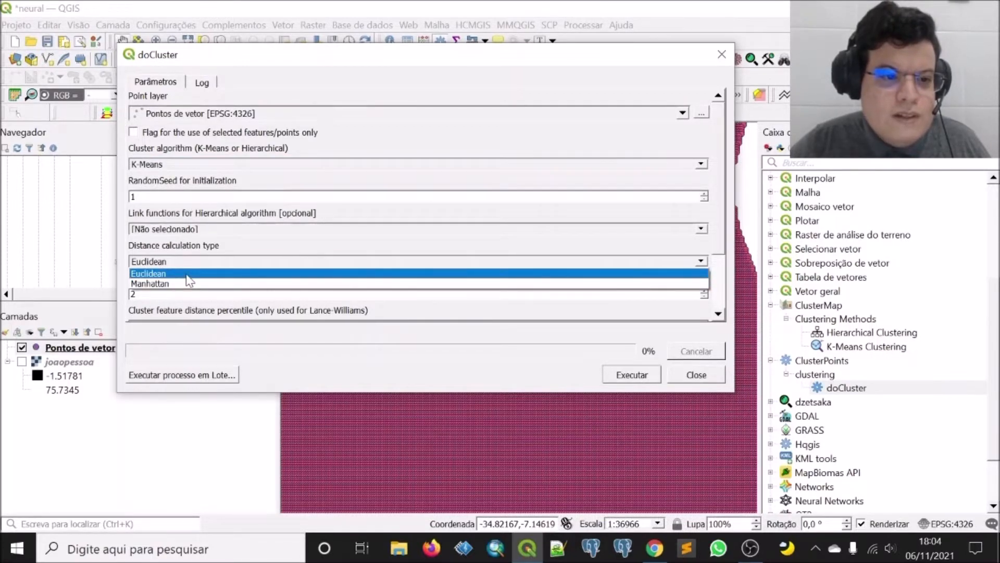
{"action": "left_click", "coordinate": [187, 275]}
- Set the number of clusters to 8 and the cluster feature distance percentile to 9
{"action": "left_click", "coordinate": [197, 291]}
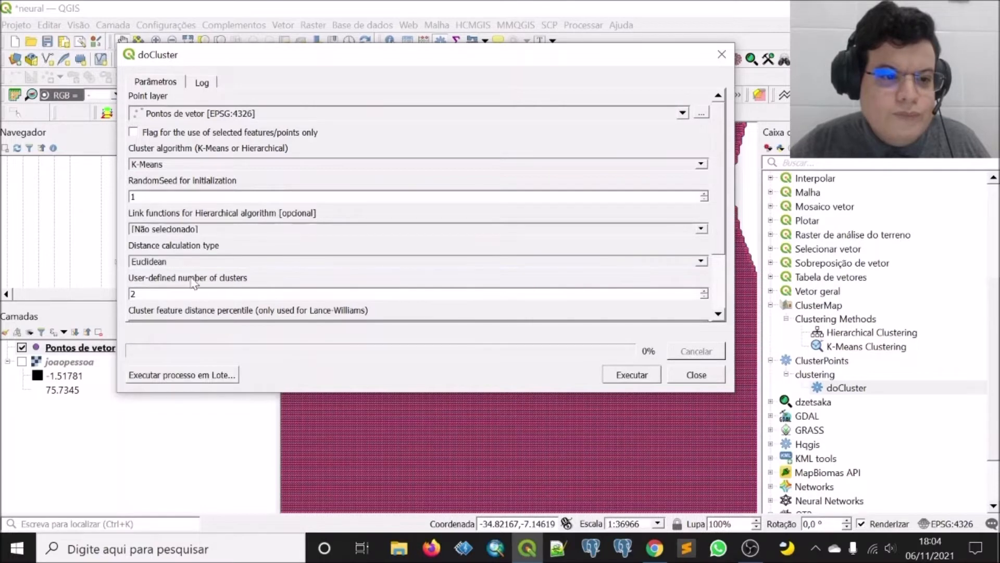
{"action": "scroll", "coordinate": [193, 285], "scroll_direction": "down", "scroll_amount": 2}
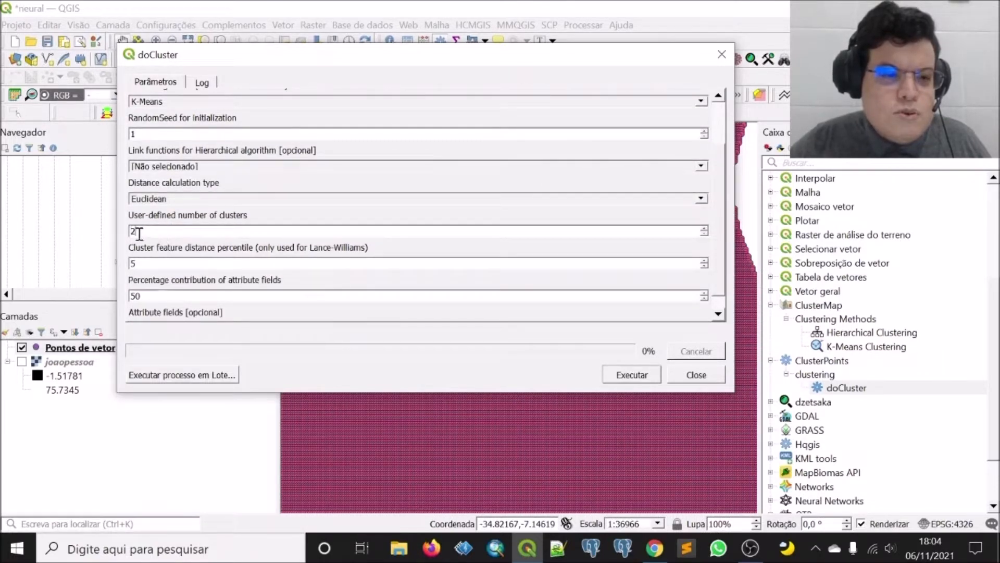
{"action": "type", "text": "8"}
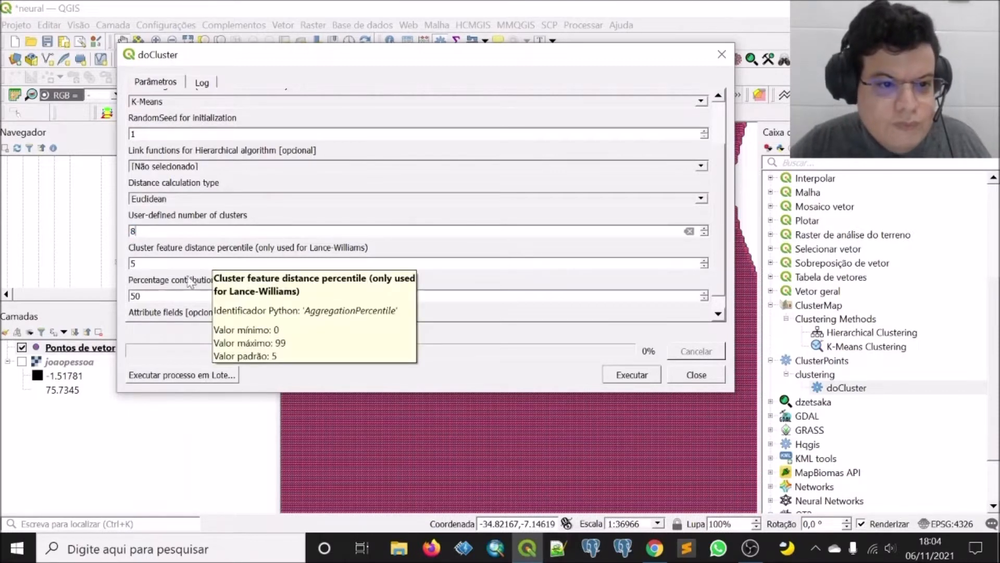
{"action": "left_click", "coordinate": [165, 264]}
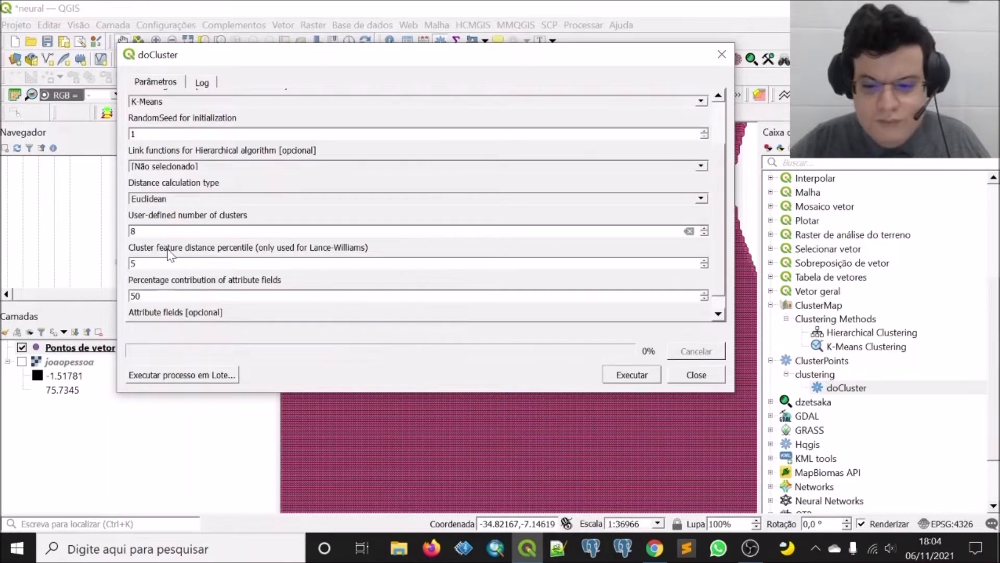
{"action": "type", "text": "9"}
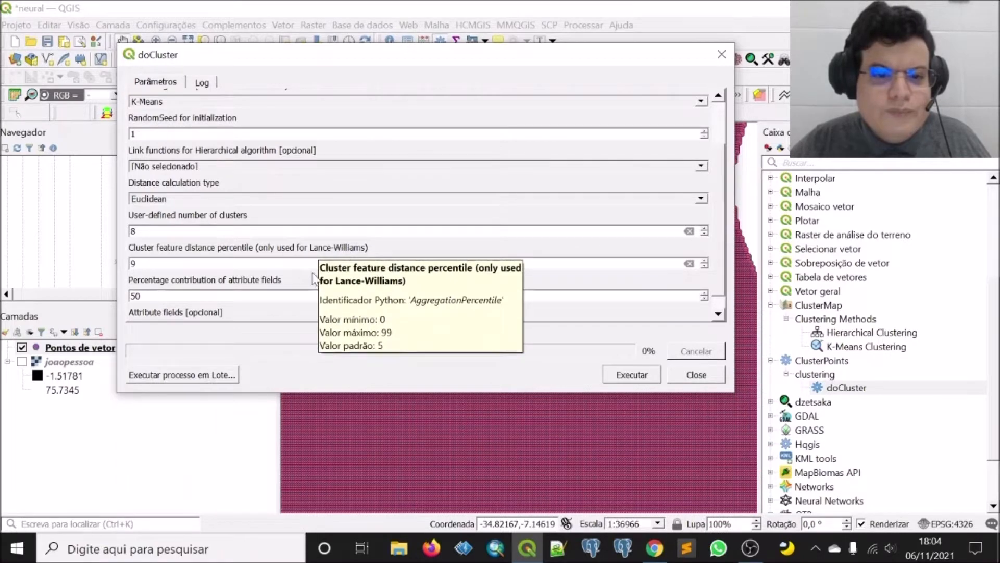
- Set the doCluster link function for the hierarchical algorithm first to Median (Lance-Williams) and finally to Complete (Lance-Williams)
{"action": "scroll", "coordinate": [314, 277], "scroll_direction": "up", "scroll_amount": 2}
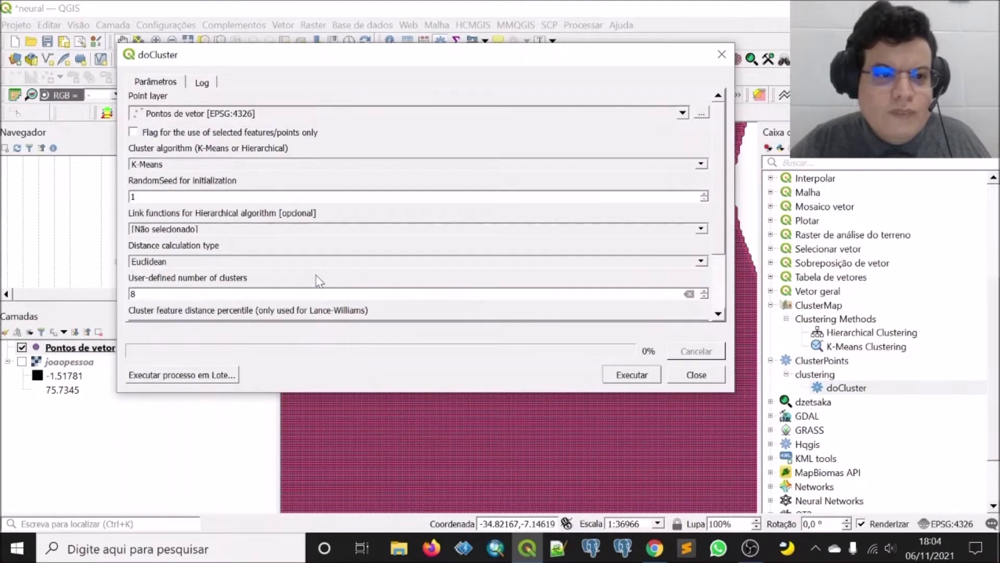
{"action": "left_click", "coordinate": [314, 230]}
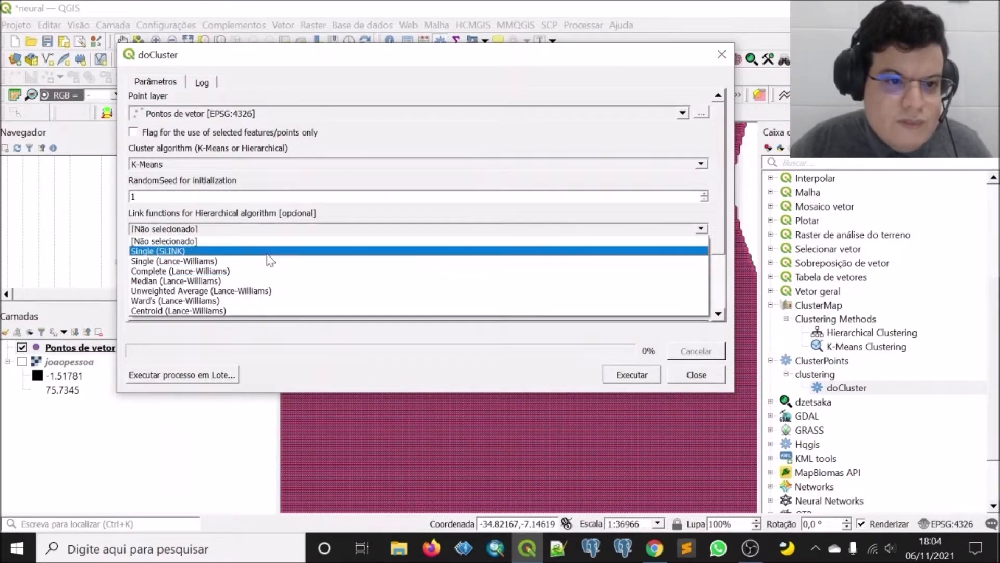
{"action": "left_click", "coordinate": [238, 281]}
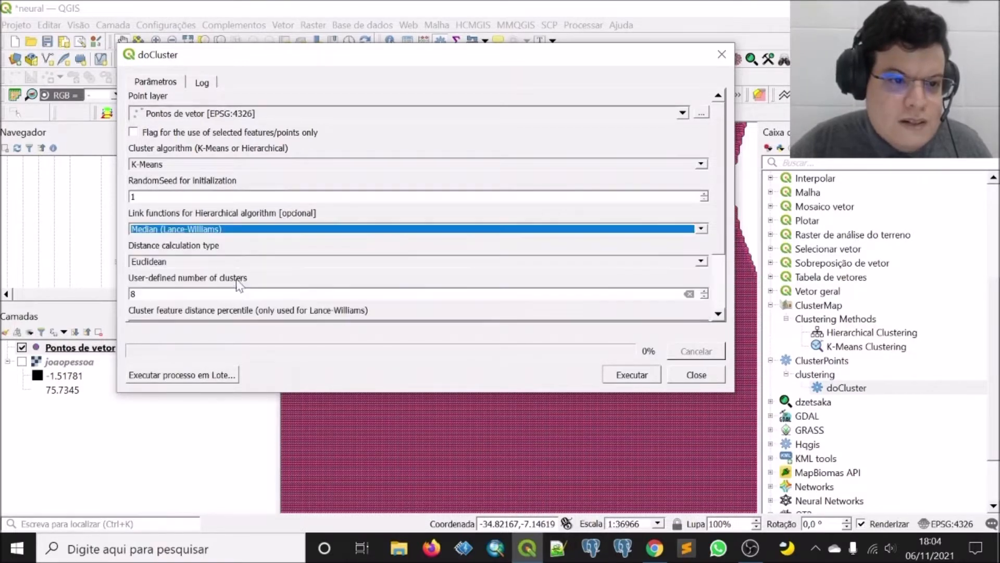
{"action": "scroll", "coordinate": [270, 240], "scroll_direction": "down", "scroll_amount": 2}
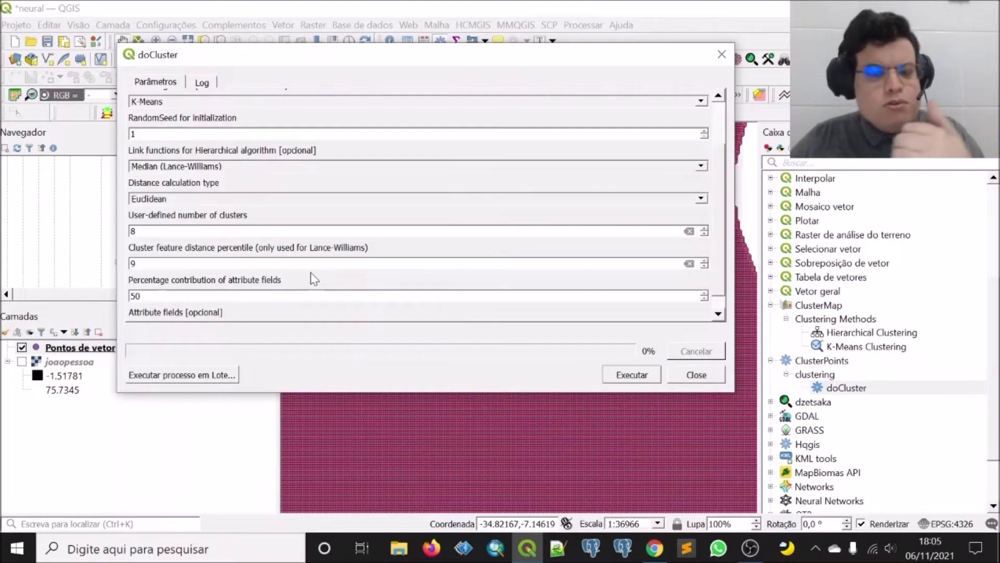
{"action": "left_click", "coordinate": [283, 166]}
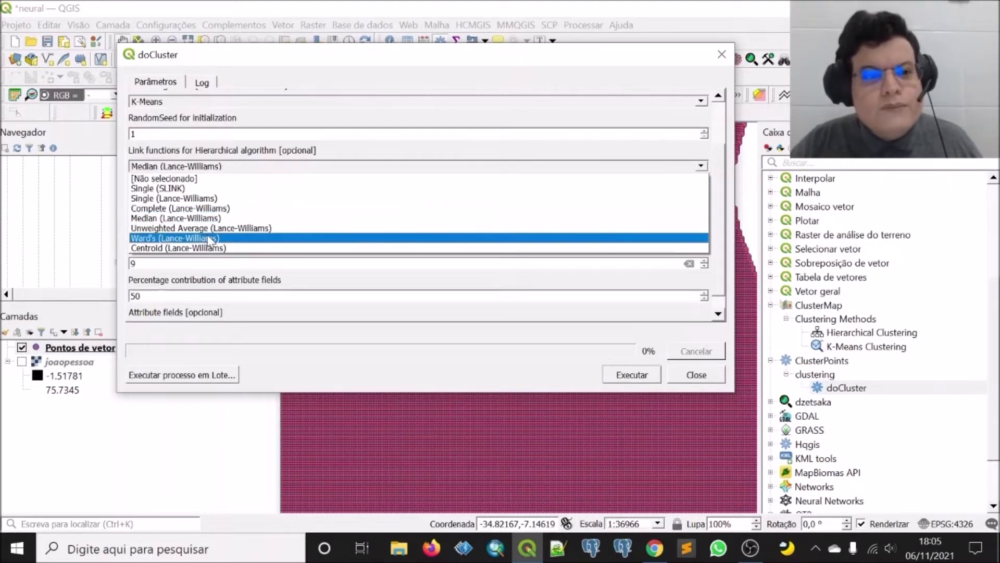
{"action": "left_click", "coordinate": [218, 208]}
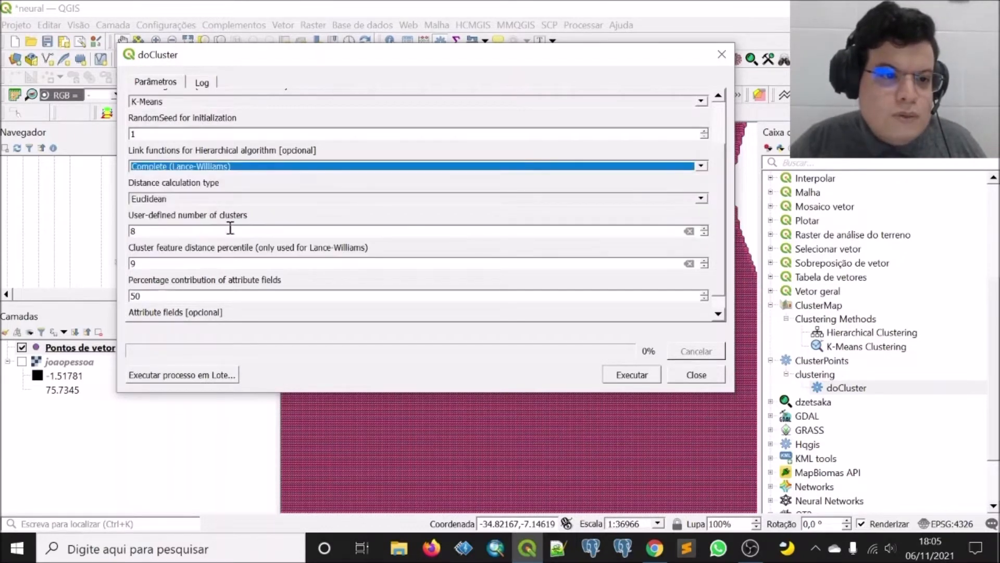
- Check that Altitude is the chosen attribute field and run doCluster on the Pontos de vetor layer
{"action": "scroll", "coordinate": [245, 276], "scroll_direction": "down", "scroll_amount": 1}
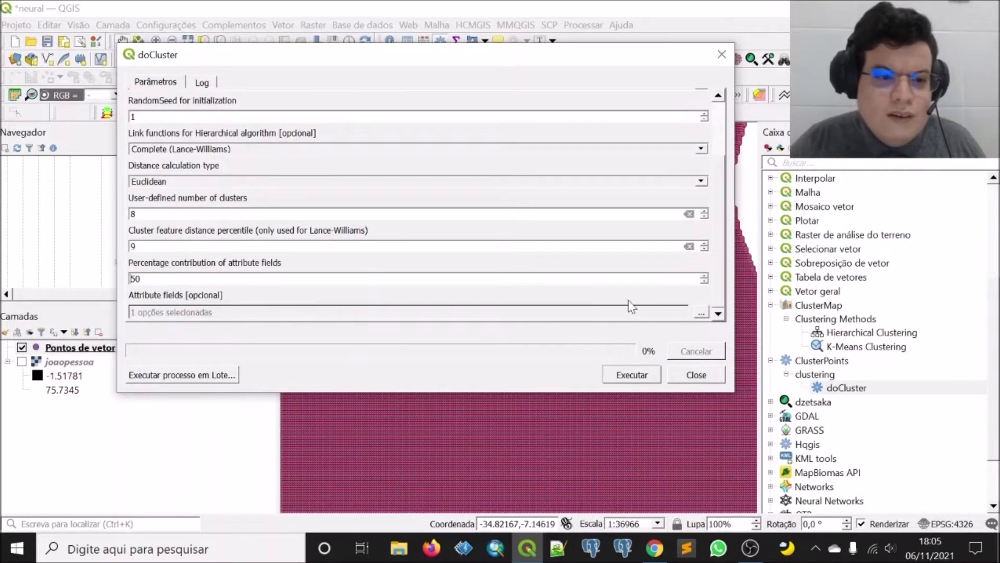
{"action": "left_click", "coordinate": [701, 313]}
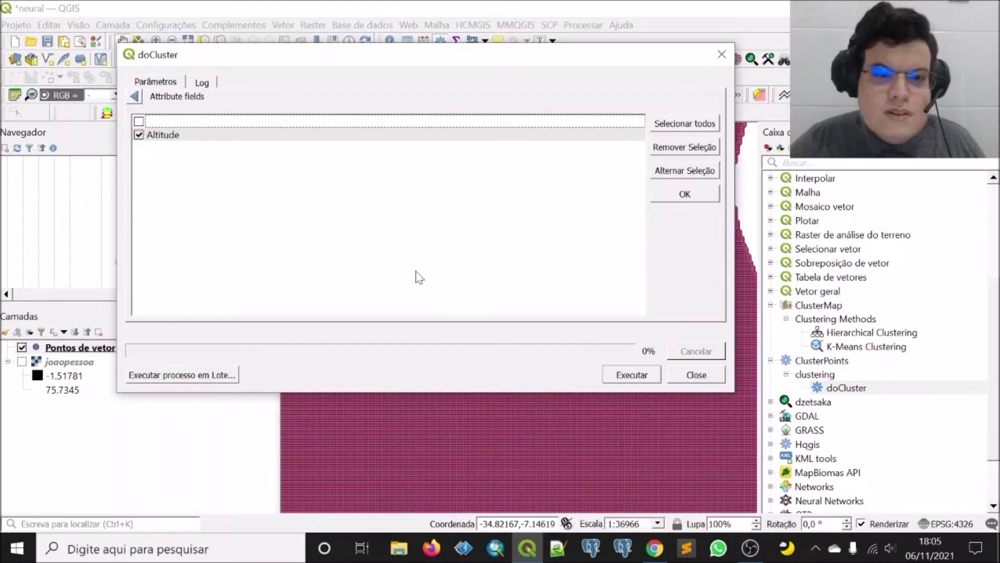
{"action": "left_click", "coordinate": [136, 97]}
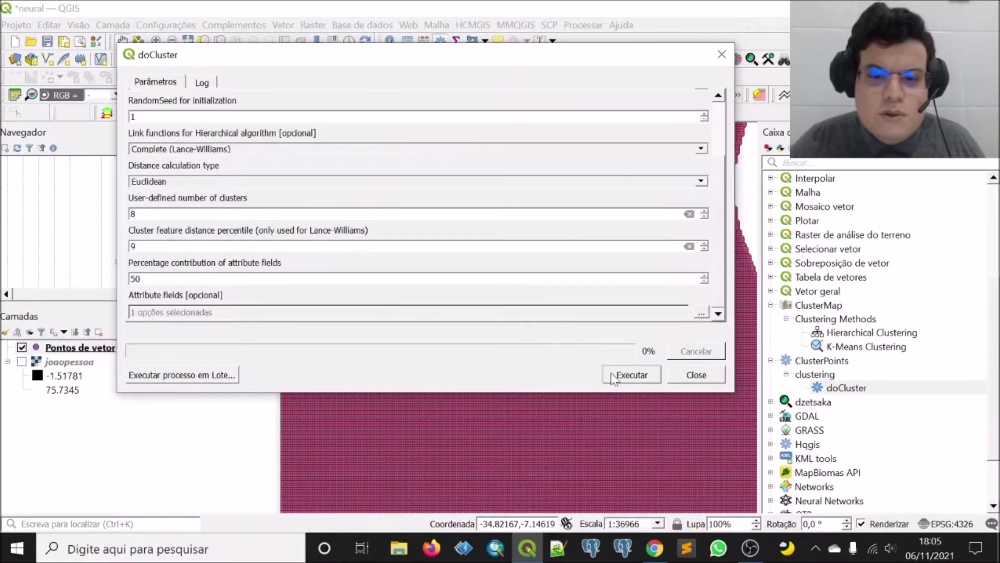
{"action": "left_click", "coordinate": [626, 376]}
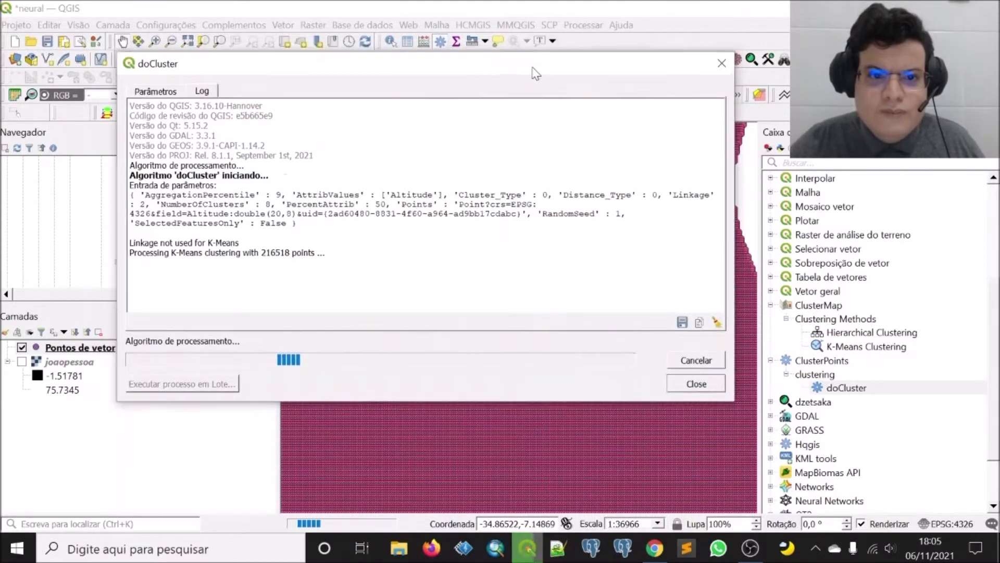
- Open ClusterMap's K-Means Clustering tool for the Pontos de vetor layer and add Altitude as the clustering attribute
{"action": "left_click_drag", "start_coordinate": [527, 73], "coordinate": [487, 166]}
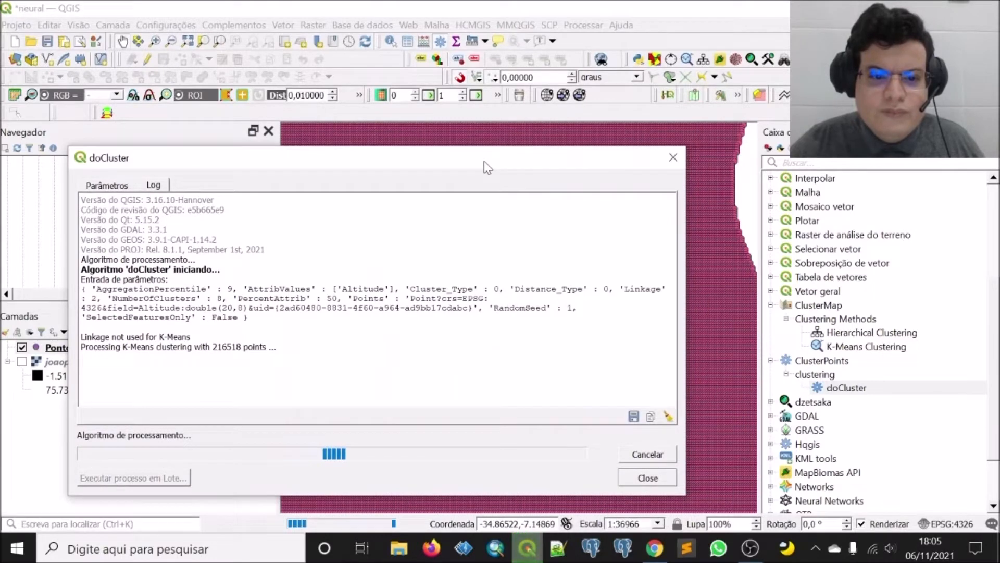
{"action": "left_click", "coordinate": [846, 349]}
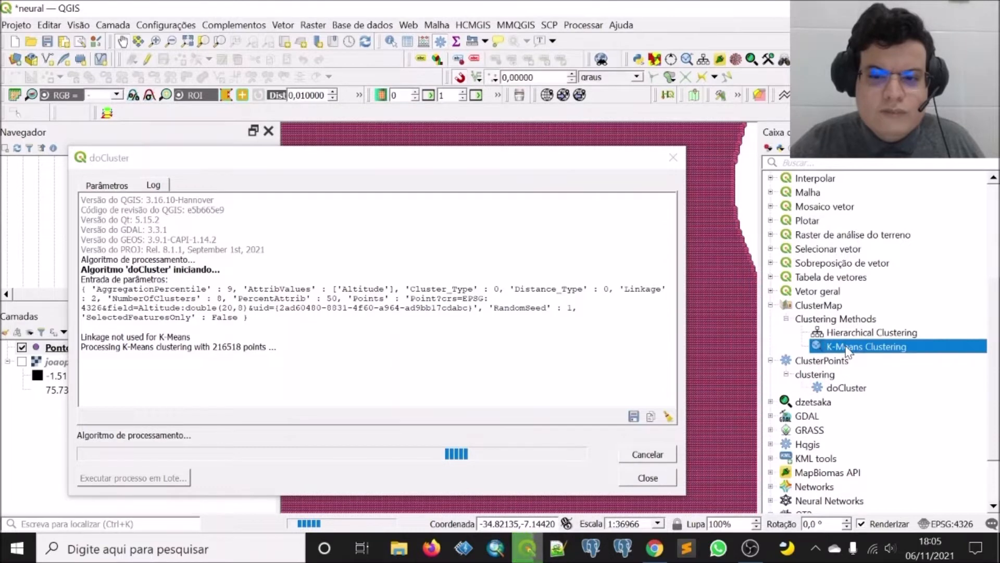
{"action": "double_click", "coordinate": [846, 348]}
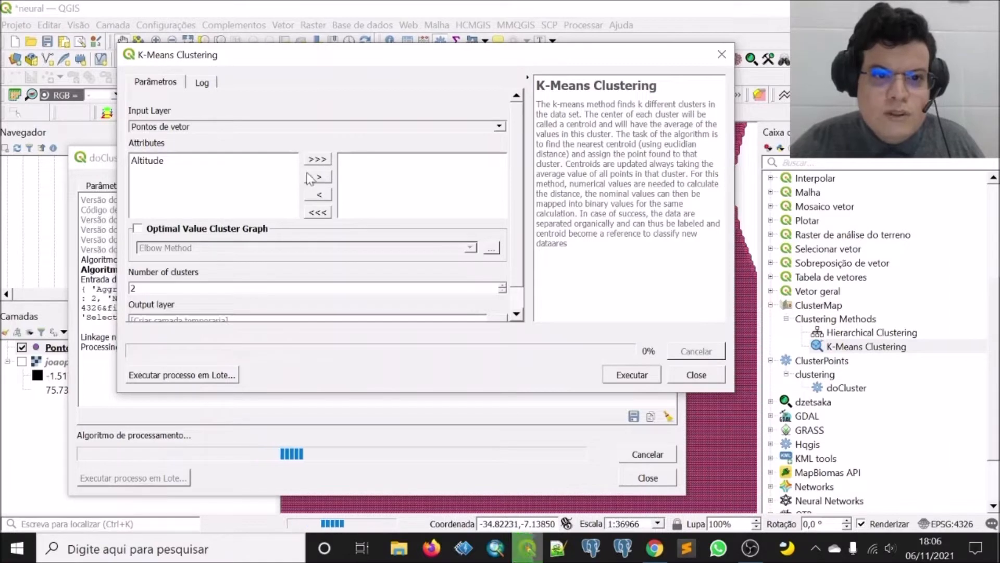
{"action": "left_click", "coordinate": [219, 161]}
{"action": "left_click", "coordinate": [319, 176]}
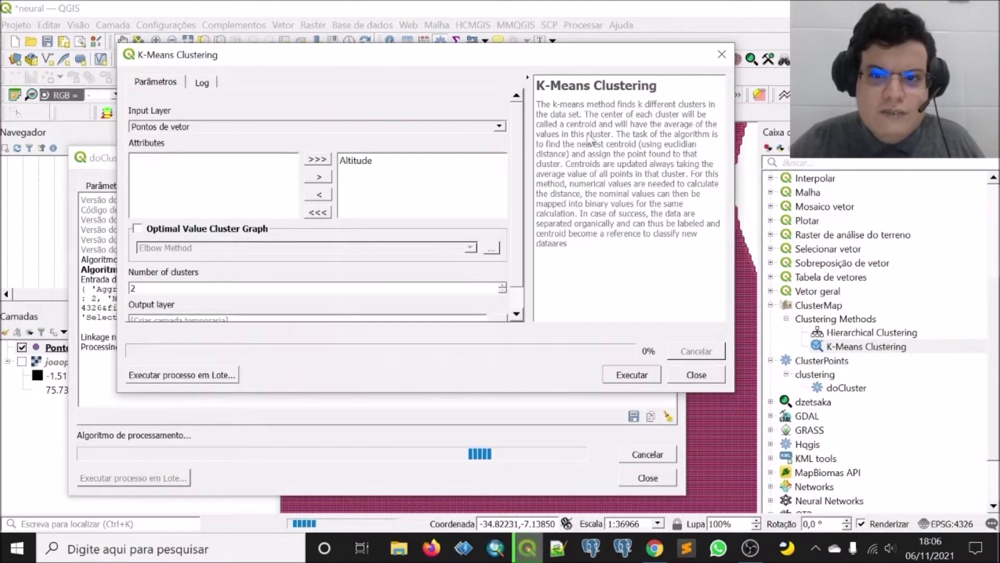
- Try to run K-Means Clustering with 8 clusters and the optimal value cluster graph using the Silhouette Method
{"action": "left_click", "coordinate": [139, 230]}
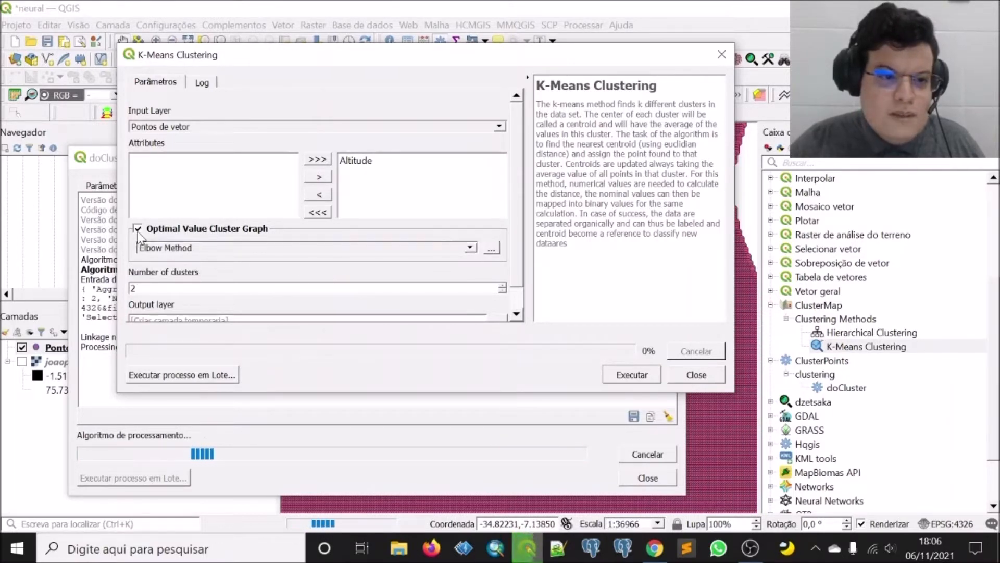
{"action": "left_click", "coordinate": [471, 247]}
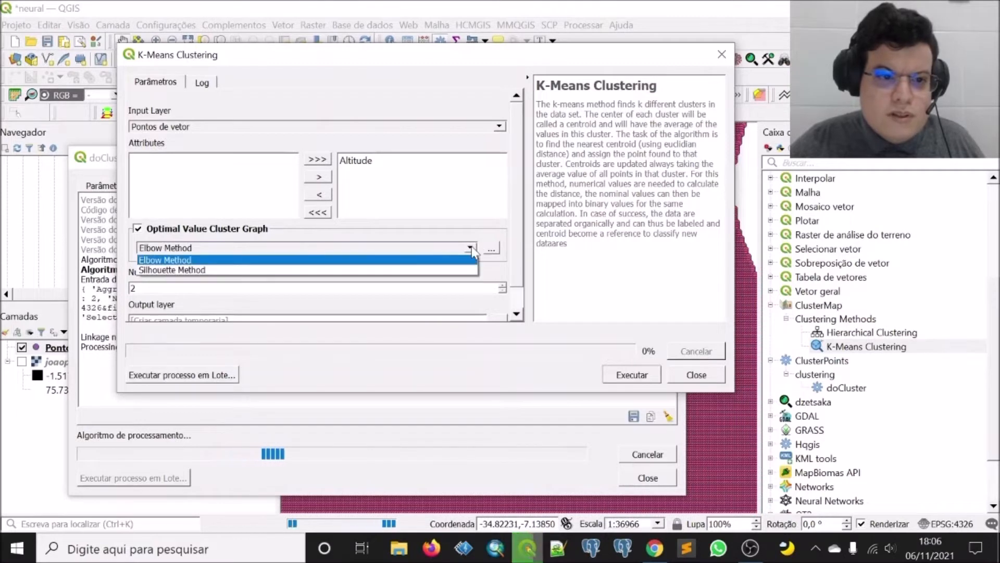
{"action": "left_click", "coordinate": [205, 270]}
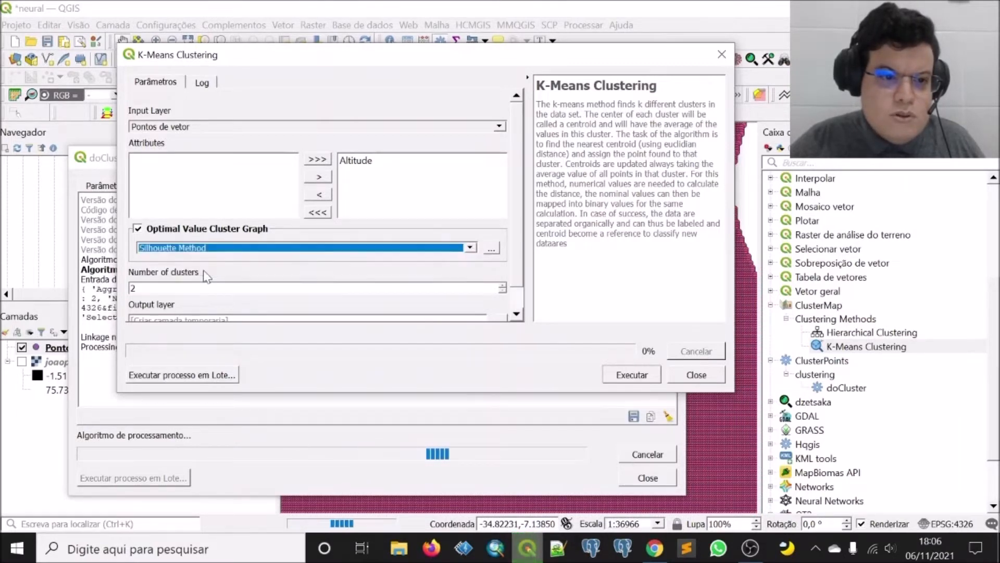
{"action": "left_click_drag", "start_coordinate": [169, 286], "coordinate": [129, 287]}
{"action": "type", "text": "8"}
{"action": "scroll", "coordinate": [525, 208], "scroll_direction": "down", "scroll_amount": 2}
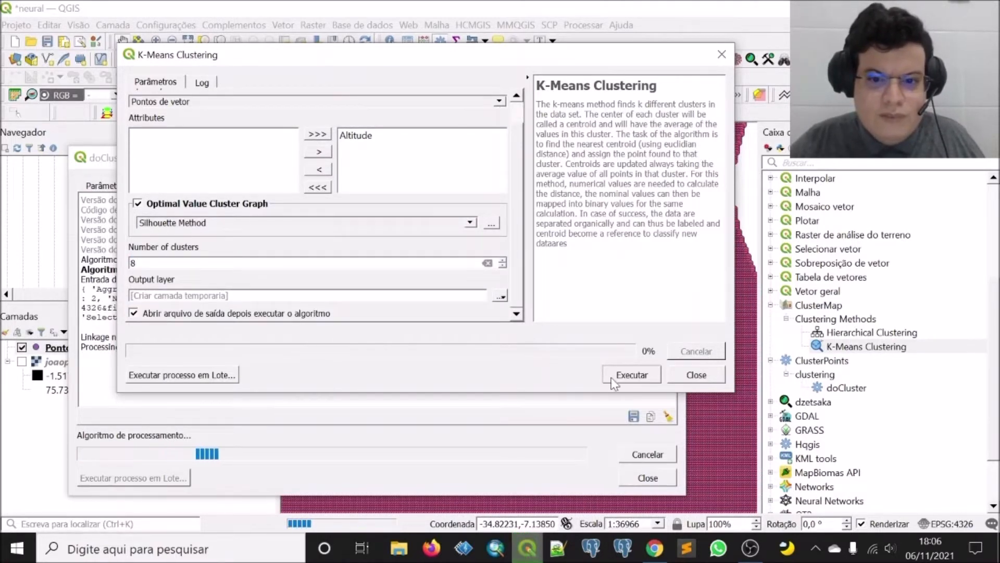
{"action": "left_click", "coordinate": [626, 374]}
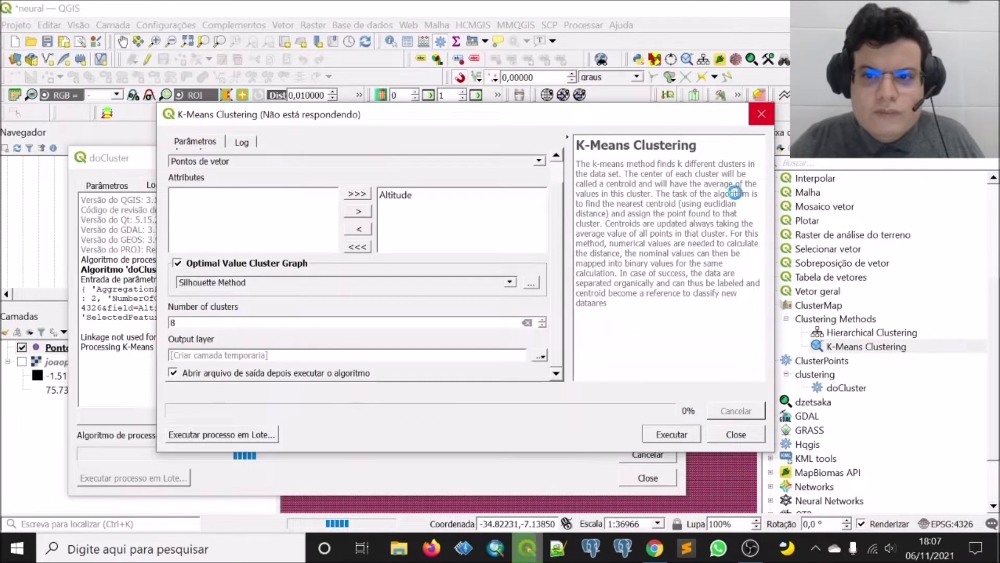
- Force the unresponsive program to close, restart it and reopen the neural project
{"action": "left_click", "coordinate": [759, 121]}
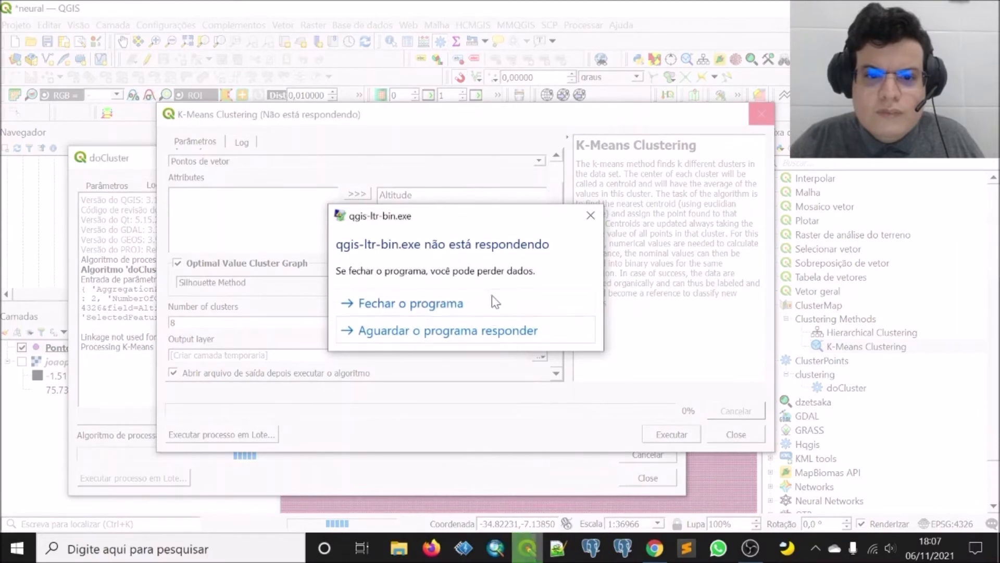
{"action": "left_click", "coordinate": [492, 295]}
{"action": "left_click", "coordinate": [585, 333]}
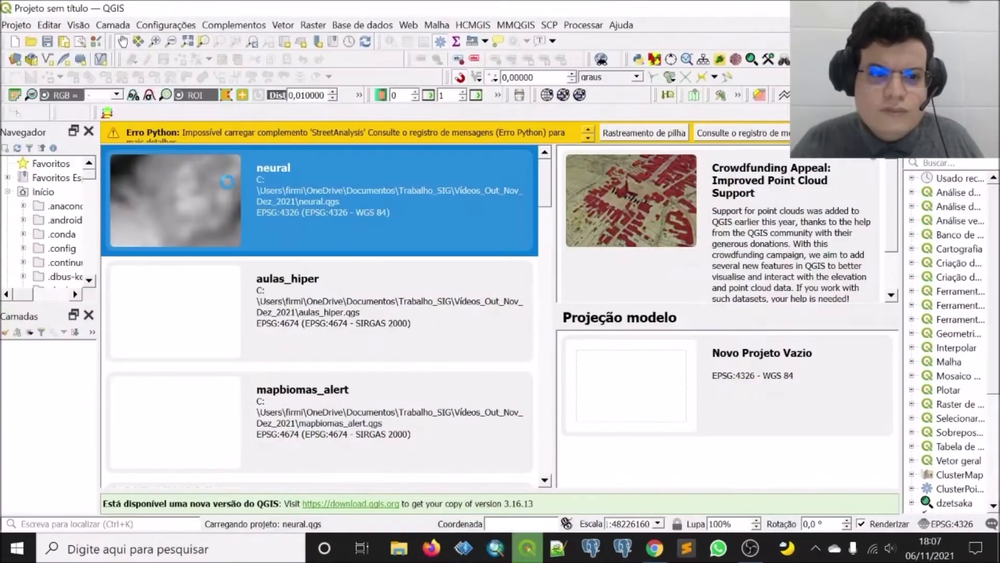
{"action": "left_click", "coordinate": [229, 185]}
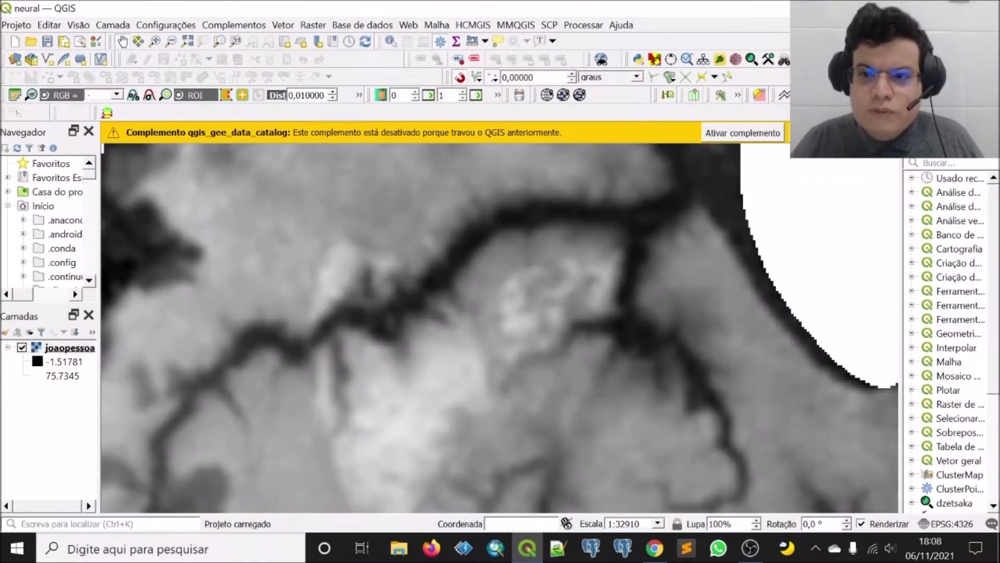
- Dismiss the plugin warnings and widen the browser, layers and processing toolbox panels
{"action": "left_click", "coordinate": [889, 133]}
{"action": "left_click", "coordinate": [889, 133]}
{"action": "left_click", "coordinate": [889, 132]}
{"action": "left_click_drag", "start_coordinate": [101, 321], "coordinate": [280, 320]}
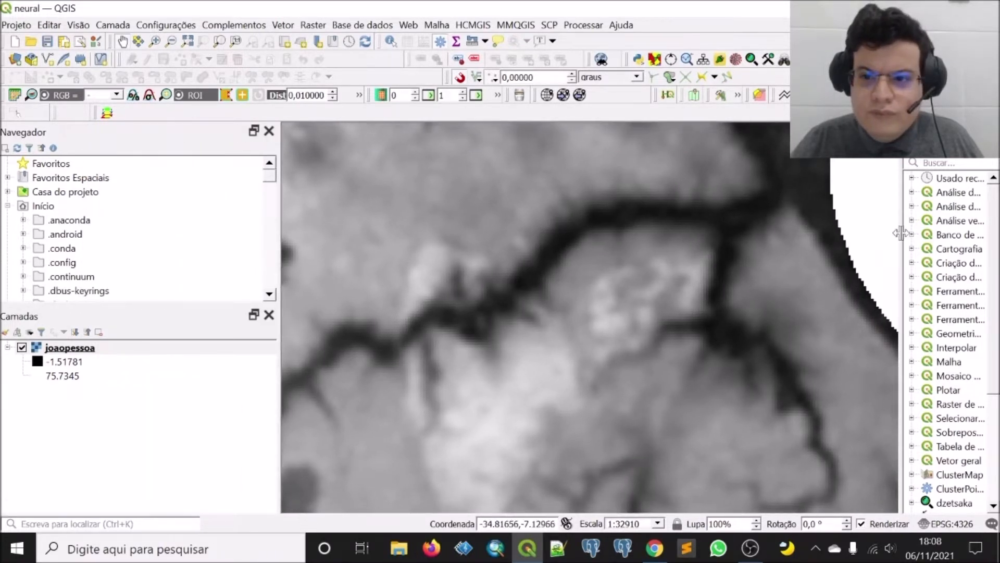
{"action": "left_click_drag", "start_coordinate": [902, 232], "coordinate": [781, 256]}
{"action": "right_click", "coordinate": [53, 349]}
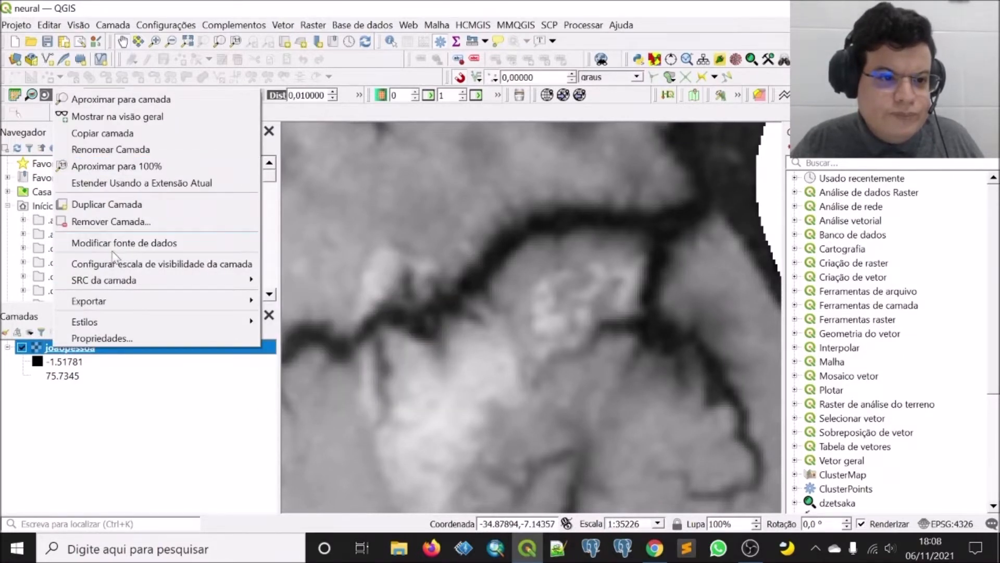
{"action": "left_click", "coordinate": [129, 418]}
{"action": "left_click", "coordinate": [102, 349]}
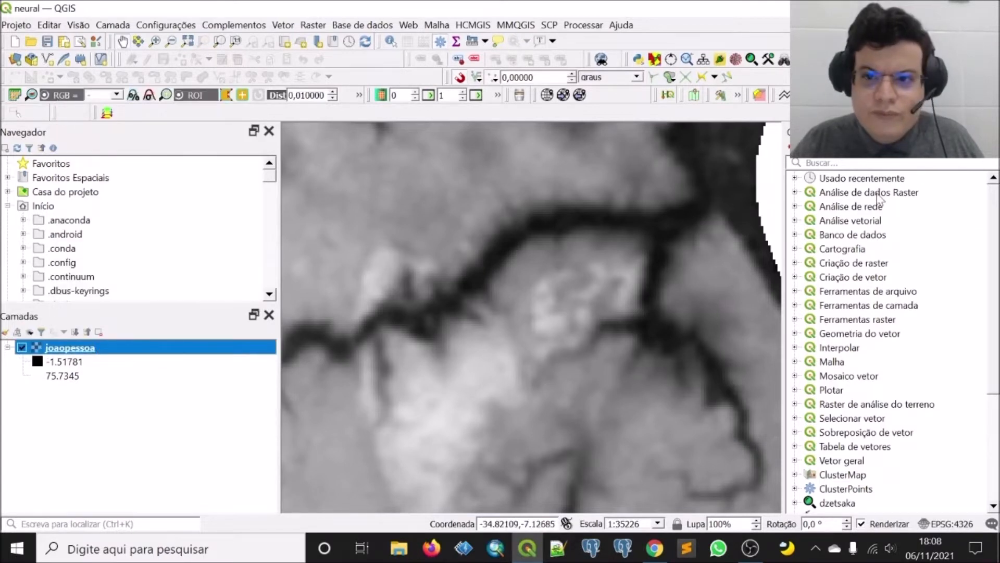
- Convert the joaopessoa raster pixels to a temporary point layer, storing band 1 values in a field named Altitude
{"action": "left_click", "coordinate": [842, 163]}
{"action": "type", "text": "raster"}
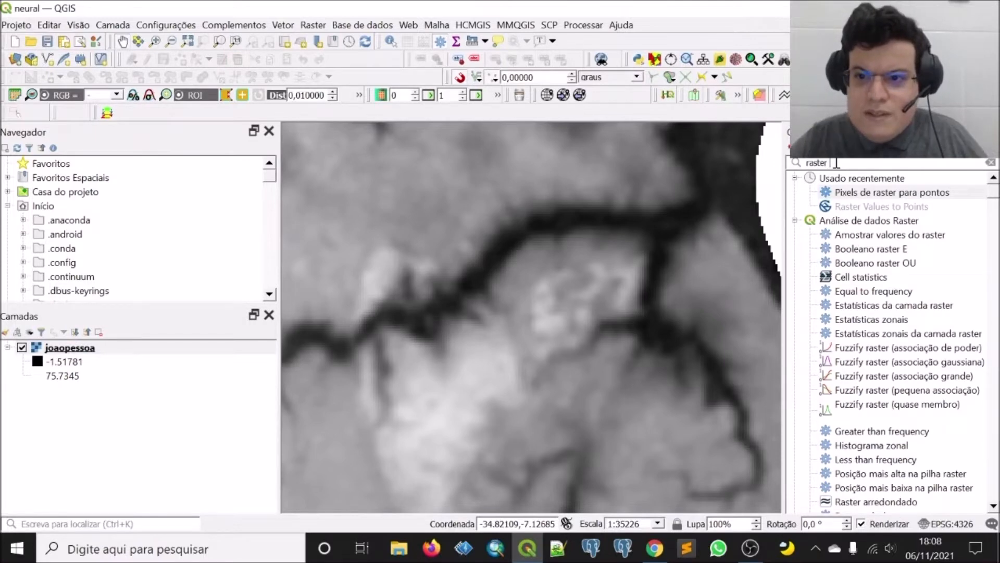
{"action": "double_click", "coordinate": [860, 194]}
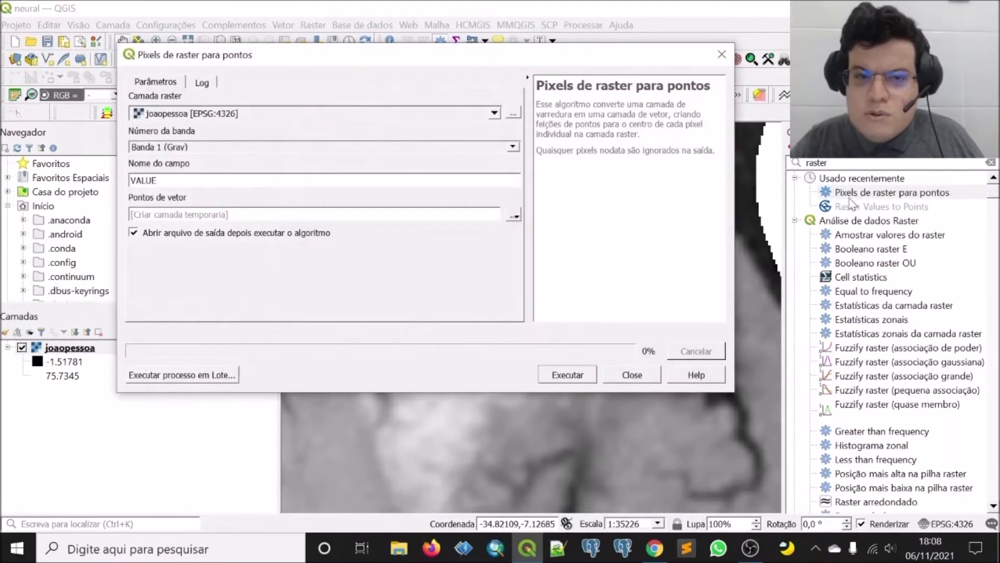
{"action": "left_click_drag", "start_coordinate": [243, 182], "coordinate": [121, 181]}
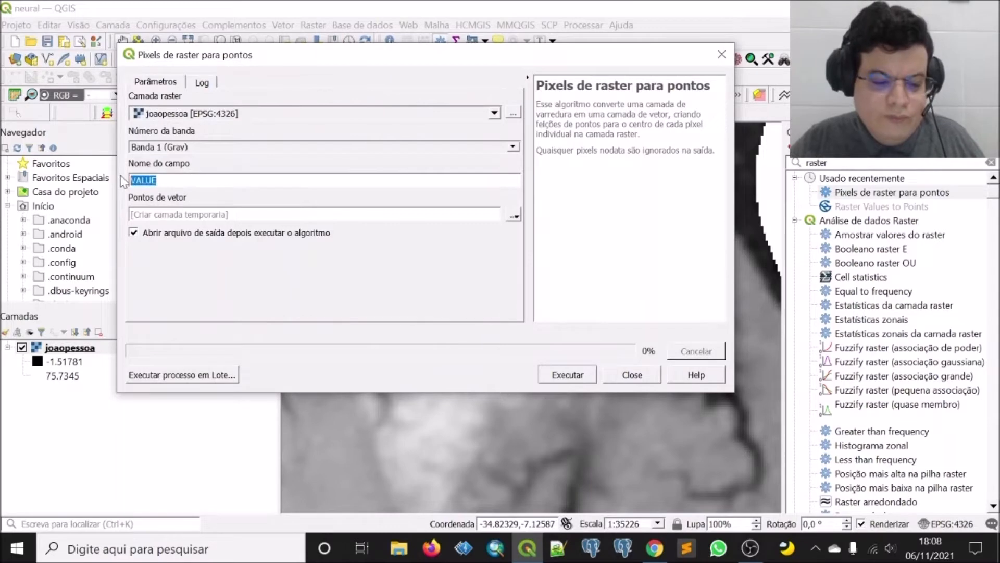
{"action": "type", "text": "Altitude"}
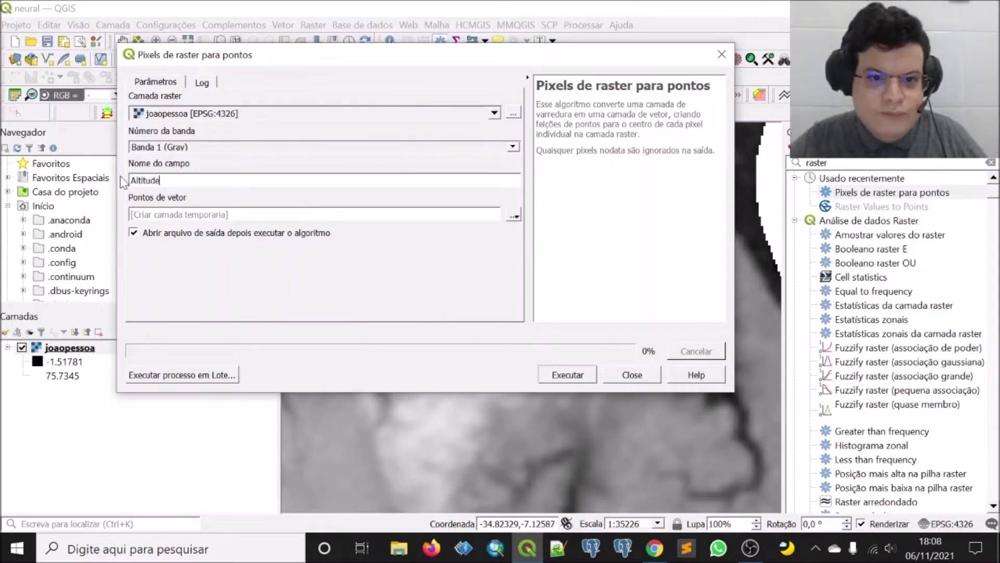
{"action": "left_click", "coordinate": [560, 380]}
{"action": "left_click", "coordinate": [635, 373]}
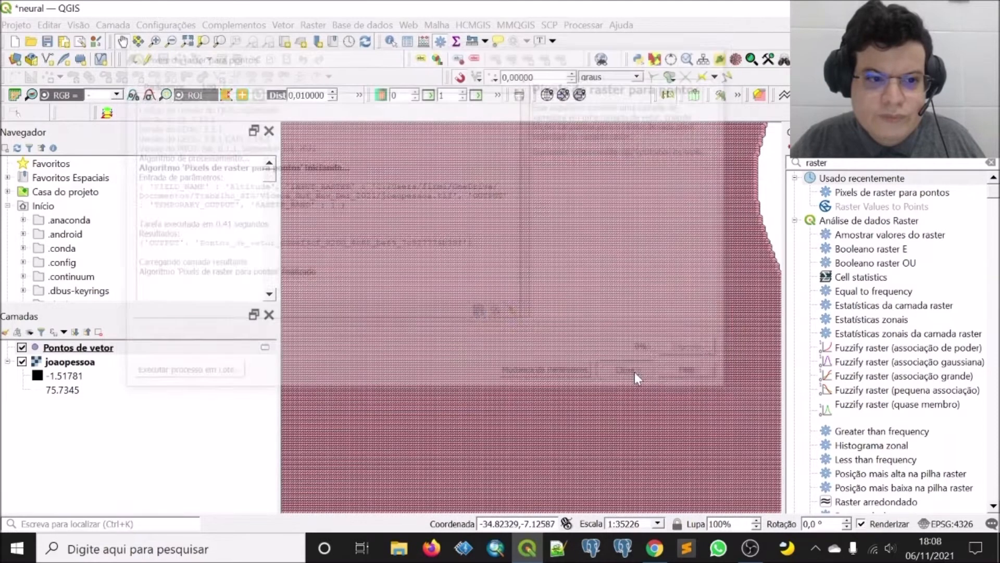
- Hide the joaopessoa raster and inspect the attribute table of the Pontos de vetor layer
{"action": "left_click", "coordinate": [23, 362]}
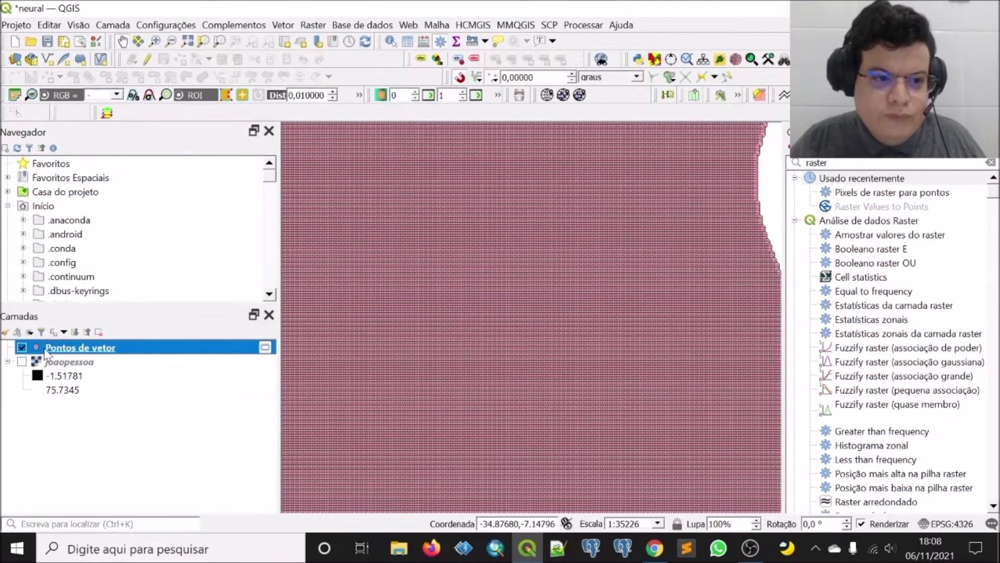
{"action": "right_click", "coordinate": [45, 353]}
{"action": "left_click", "coordinate": [128, 179]}
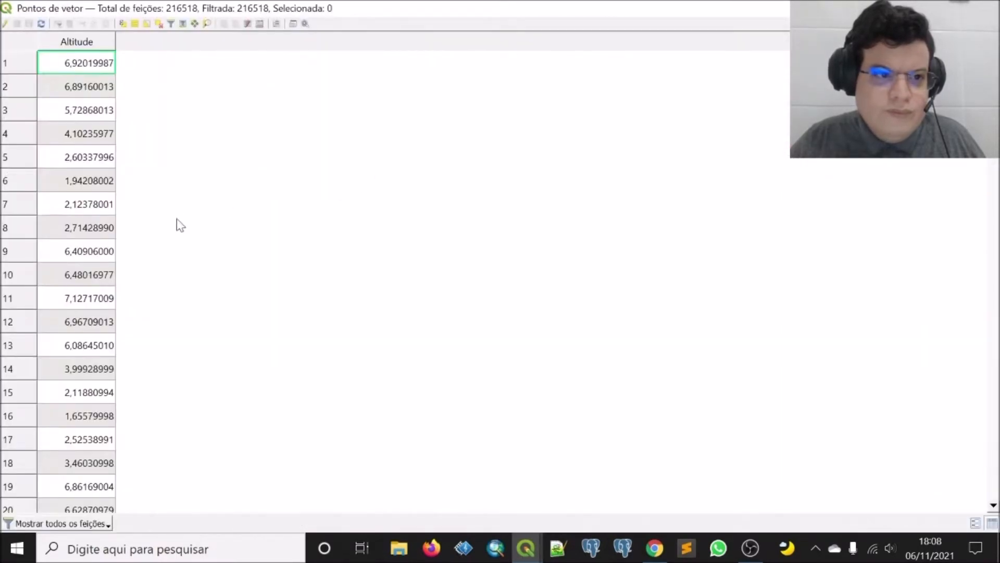
{"action": "key", "text": "Escape"}
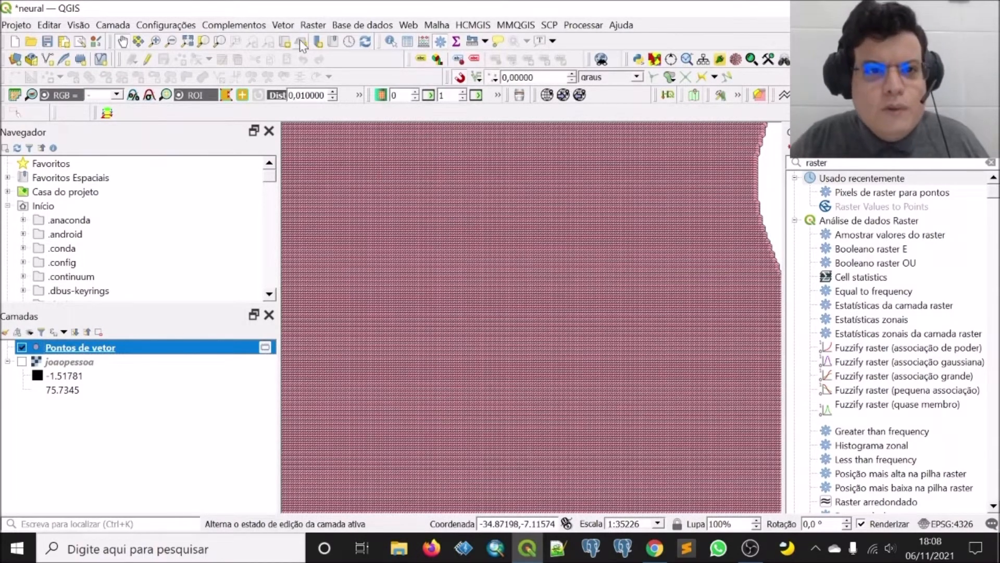
- Use Extrair/recortar pela extensão to extract Pontos de vetor points into a temporary layer, drawing an extent of about -34.876, -34.823, -7.132, -7.118 on the map
{"action": "left_click", "coordinate": [282, 25]}
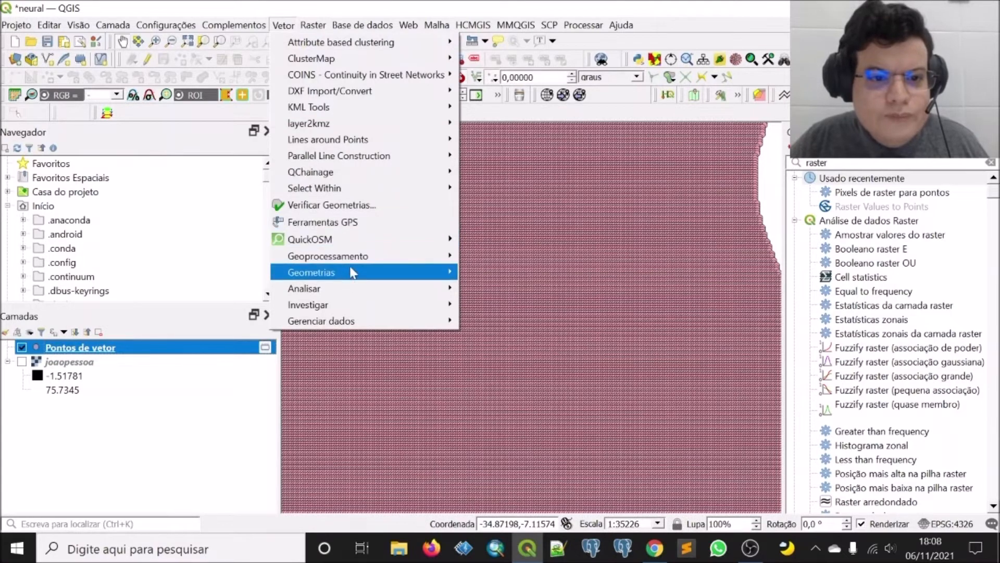
{"action": "mouse_move", "coordinate": [350, 275]}
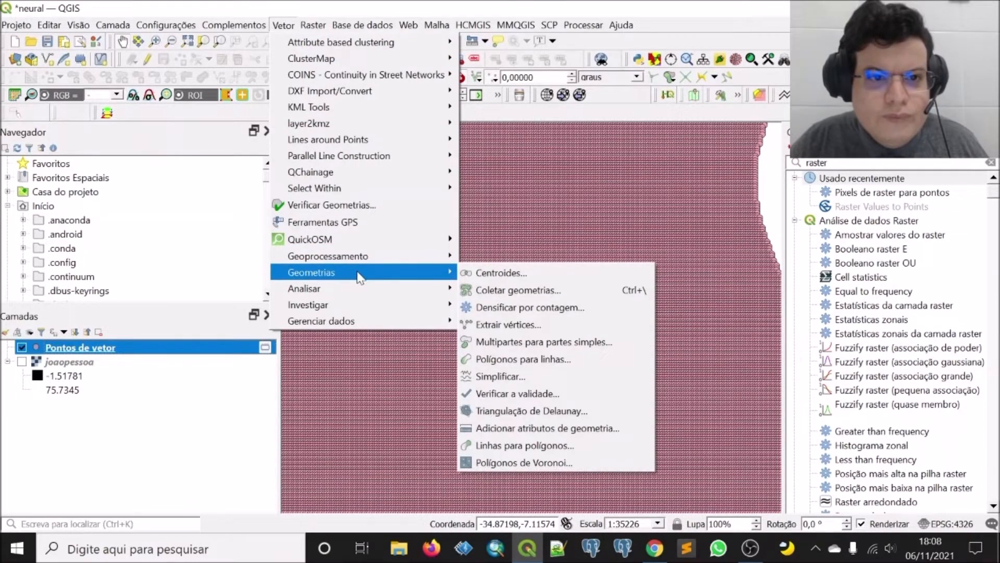
{"action": "left_click", "coordinate": [837, 164]}
{"action": "left_click_drag", "start_coordinate": [840, 164], "coordinate": [806, 164]}
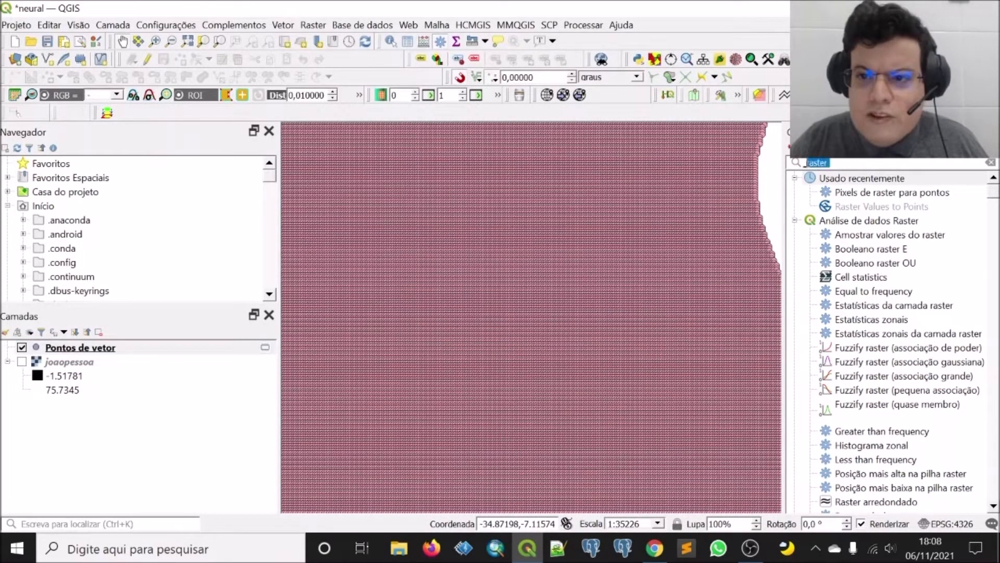
{"action": "type", "text": "recortar"}
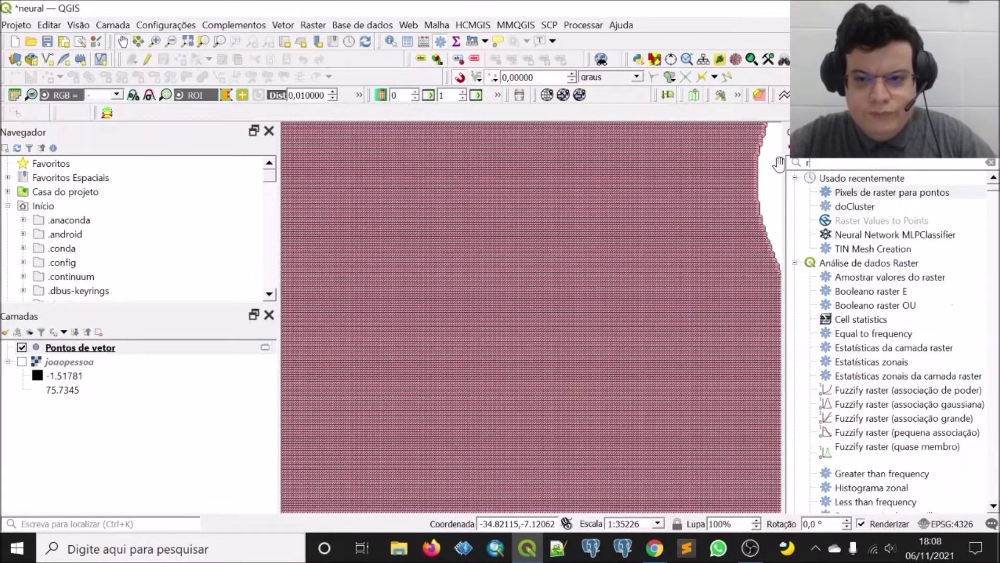
{"action": "double_click", "coordinate": [833, 192]}
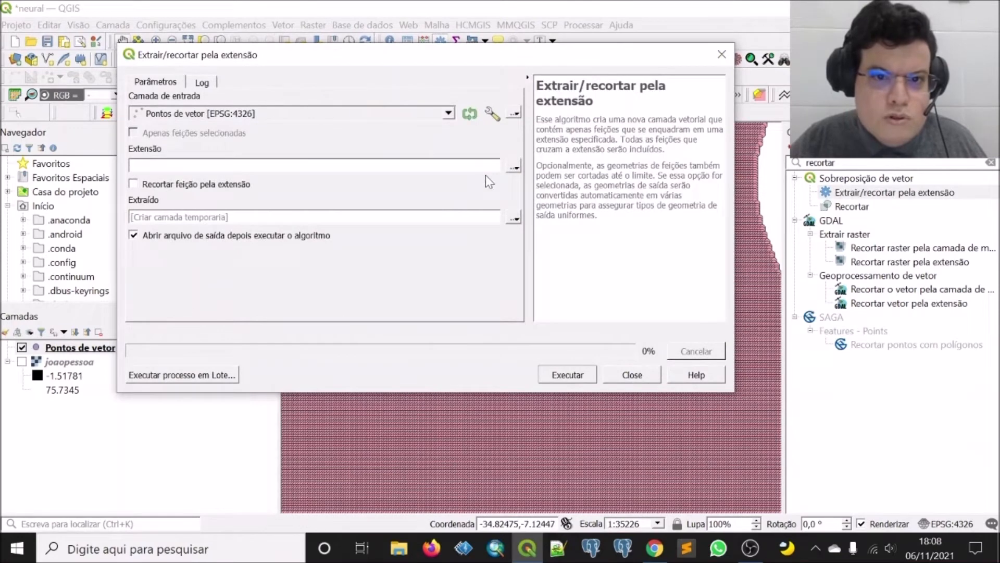
{"action": "left_click", "coordinate": [515, 169]}
{"action": "mouse_move", "coordinate": [526, 188]}
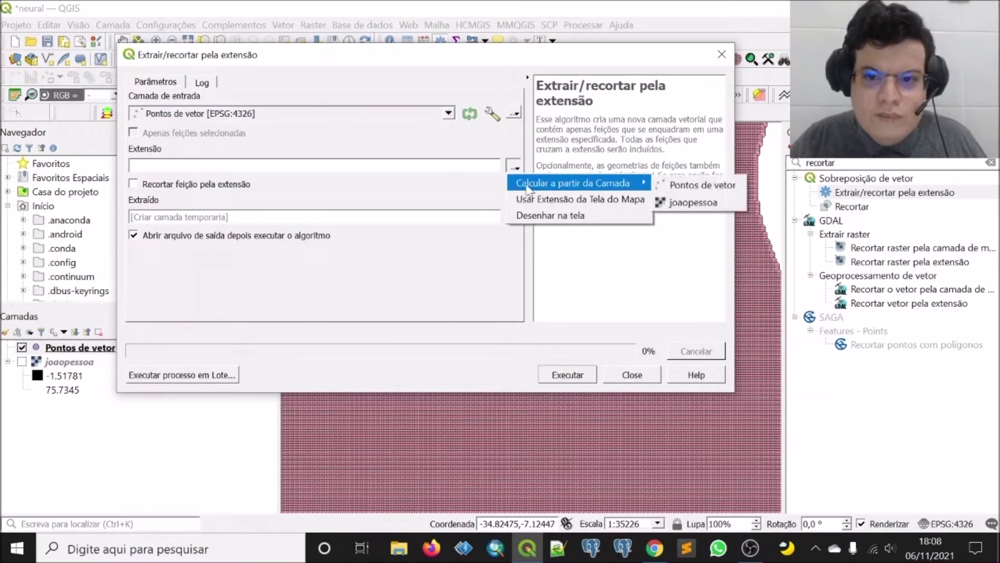
{"action": "left_click", "coordinate": [582, 215]}
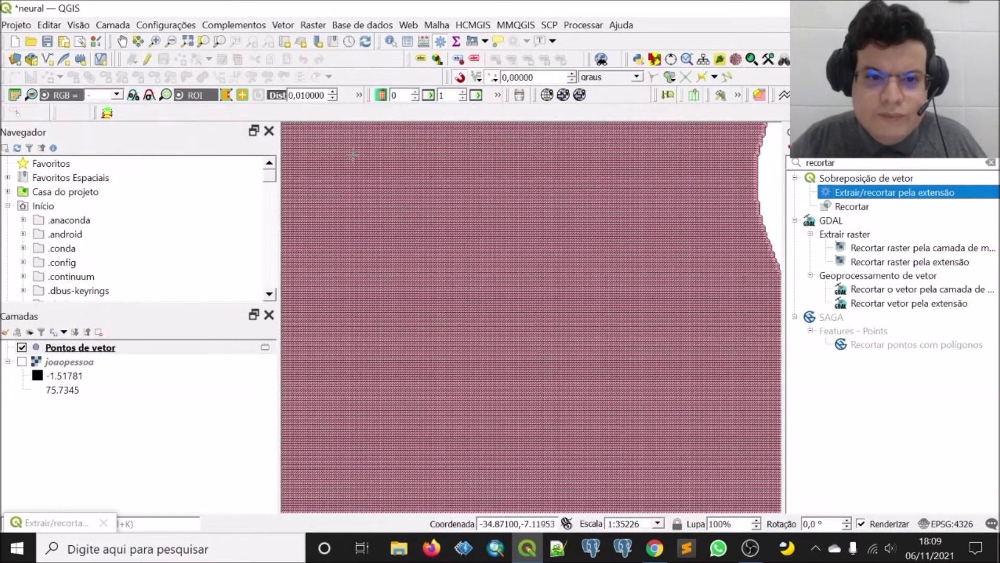
{"action": "mouse_move", "coordinate": [310, 142]}
{"action": "left_mouse_down"}
{"action": "mouse_move", "coordinate": [334, 196]}
{"action": "mouse_move", "coordinate": [764, 263]}
{"action": "left_mouse_up"}
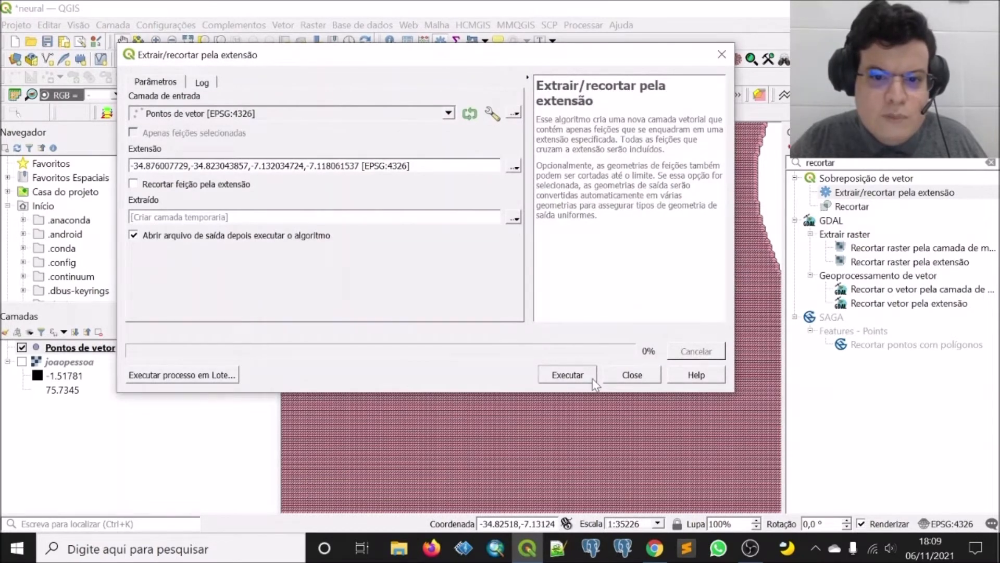
{"action": "left_click", "coordinate": [568, 375]}
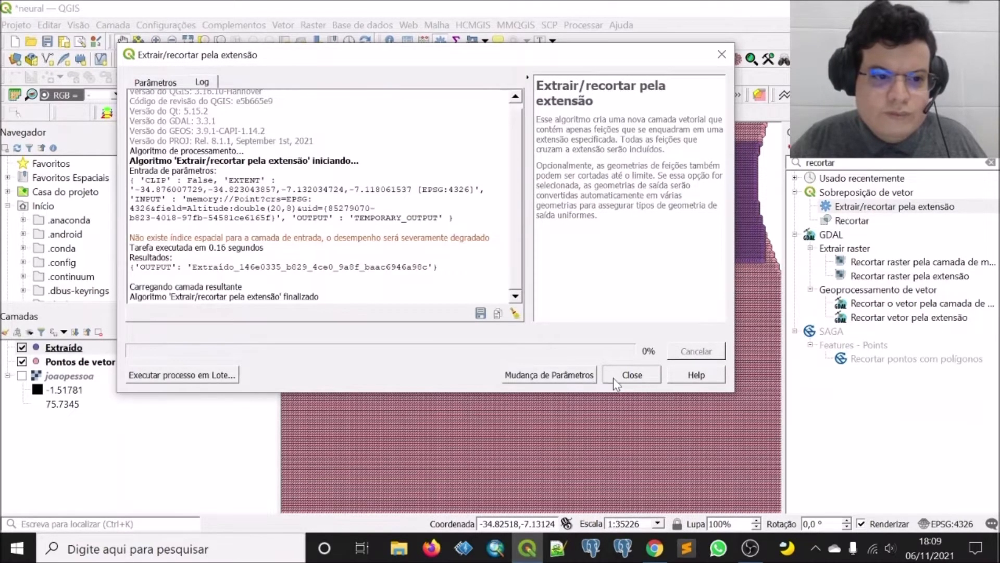
{"action": "left_click", "coordinate": [616, 379]}
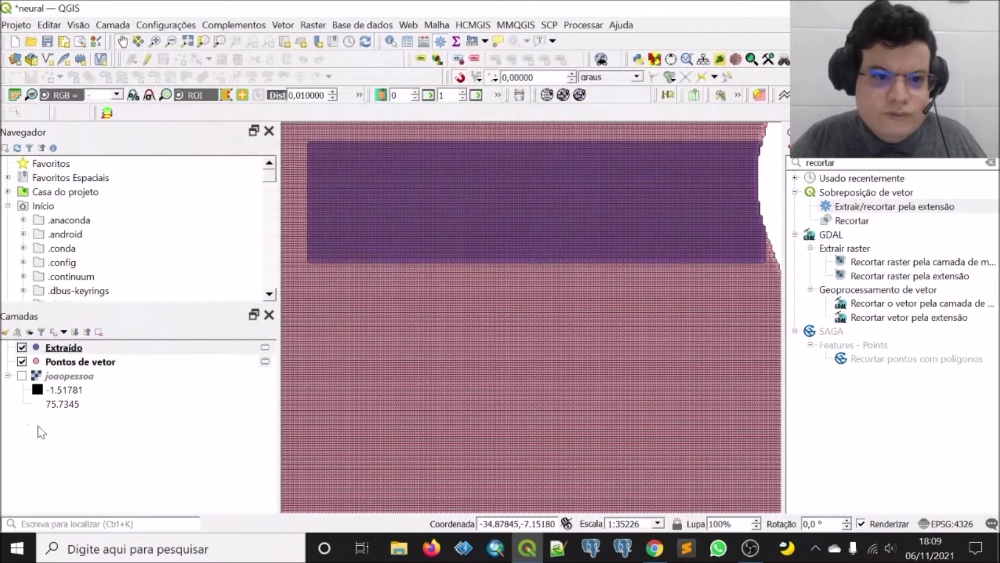
- Hide the Pontos de vetor layer and zoom the map to the Extraído layer
{"action": "left_click", "coordinate": [21, 361]}
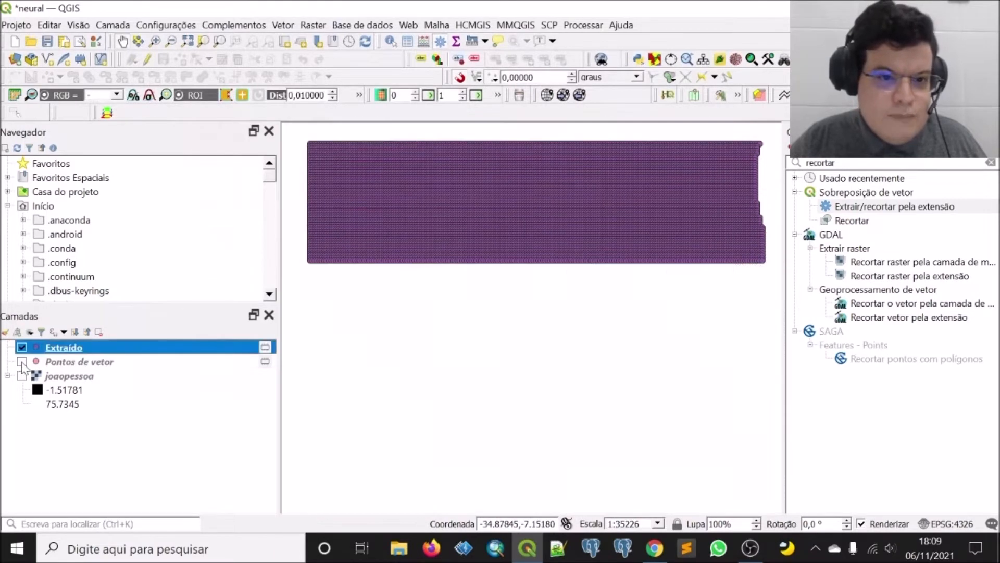
{"action": "right_click", "coordinate": [88, 353]}
{"action": "left_click", "coordinate": [137, 13]}
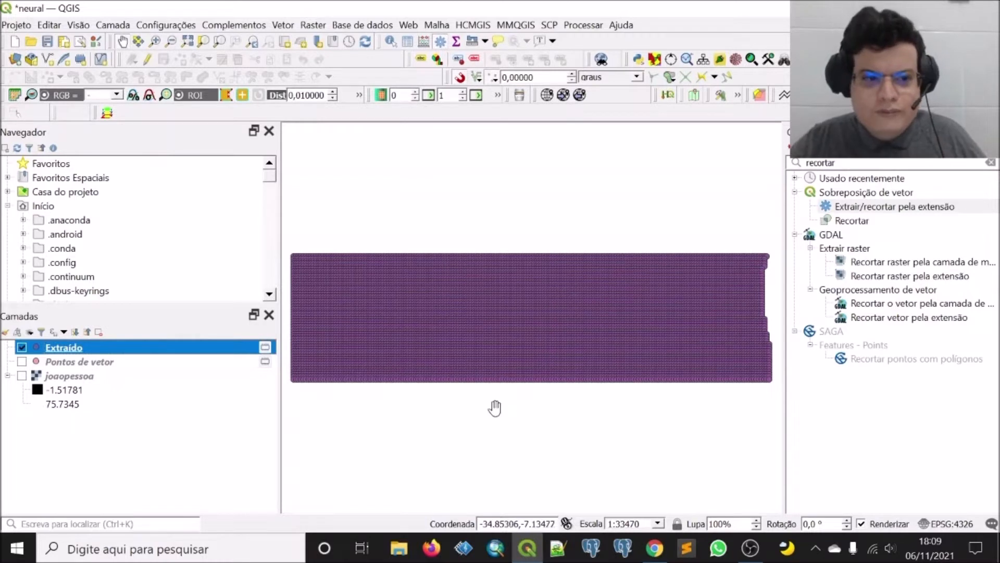
- Search the processing toolbox for k-means algorithms
{"action": "double_click", "coordinate": [844, 164]}
{"action": "type", "text": "k-m"}
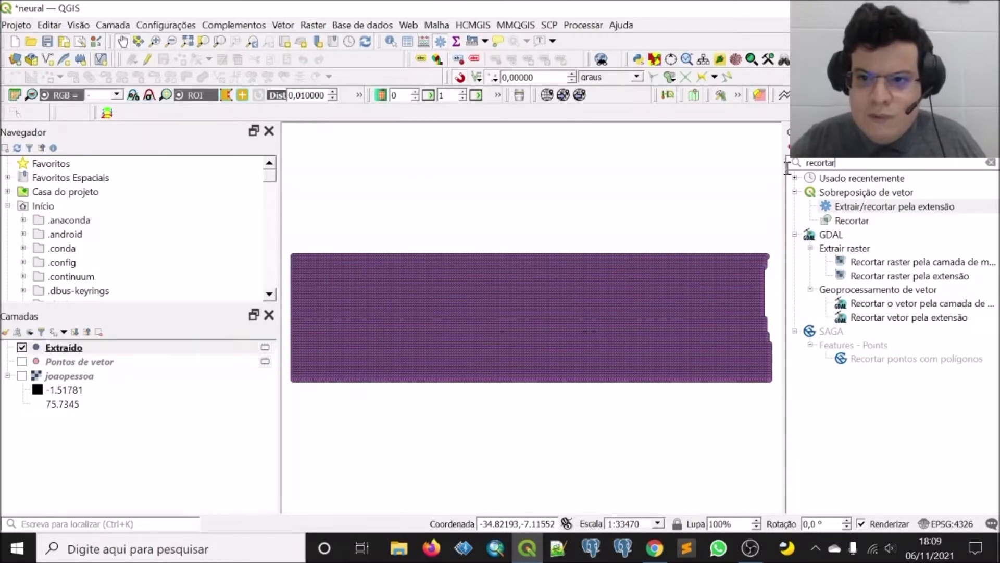
{"action": "type", "text": "eans"}
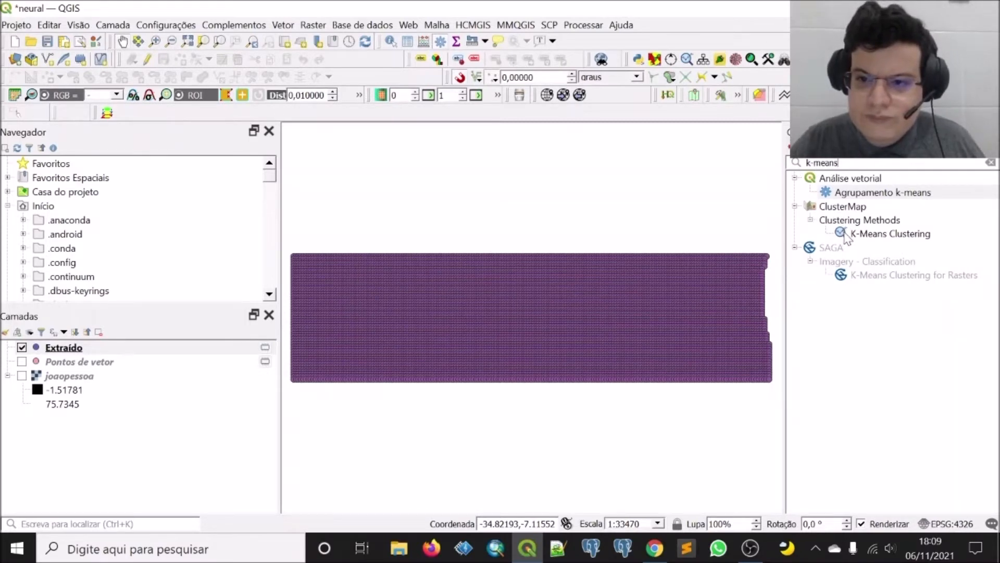
{"action": "double_click", "coordinate": [861, 196]}
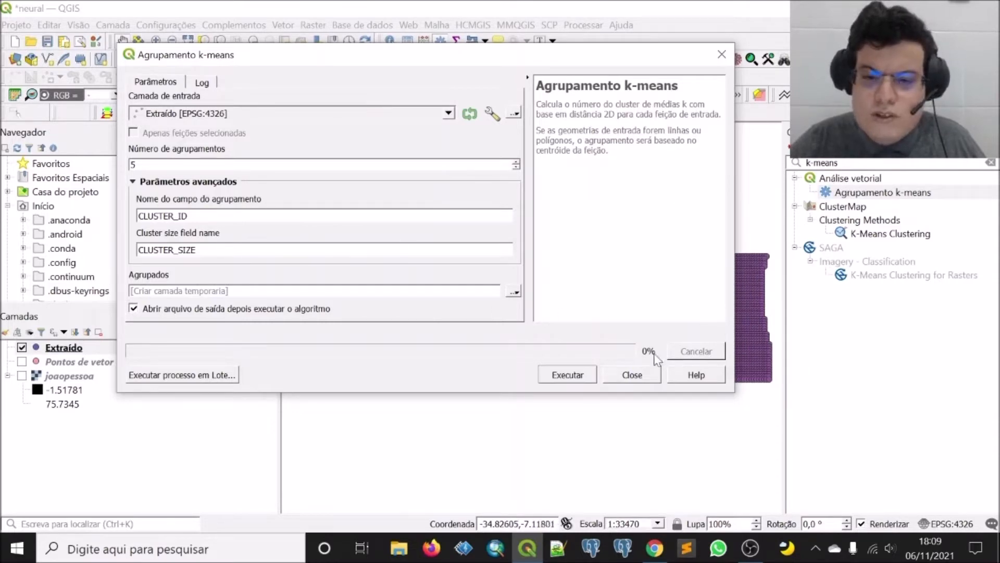
{"action": "left_click", "coordinate": [632, 375]}
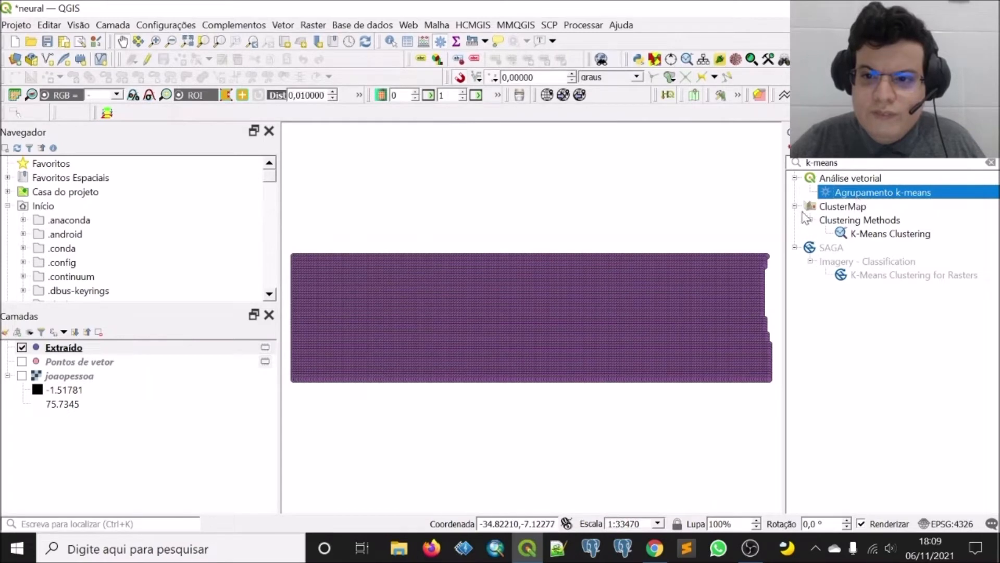
{"action": "double_click", "coordinate": [848, 193]}
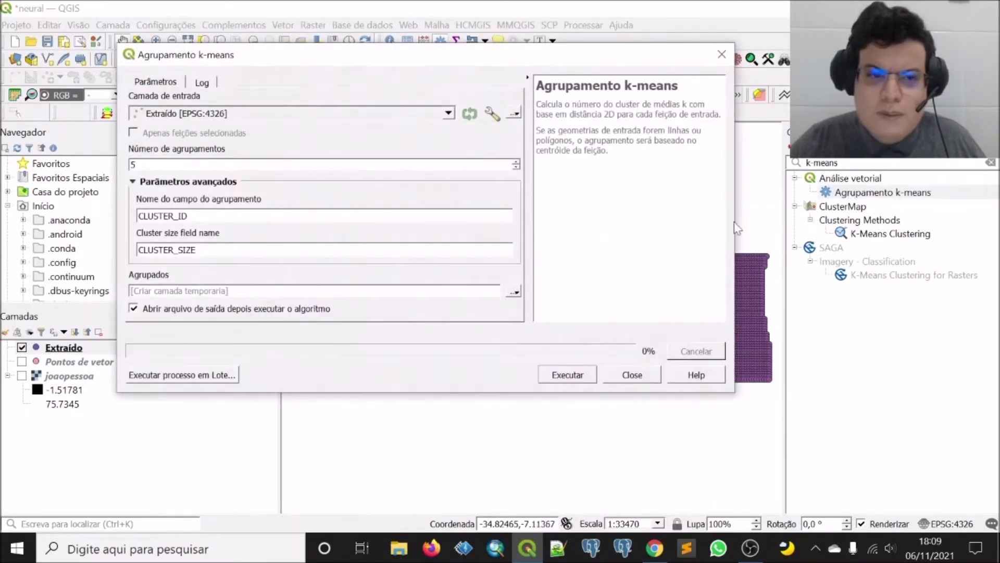
{"action": "left_click", "coordinate": [632, 374]}
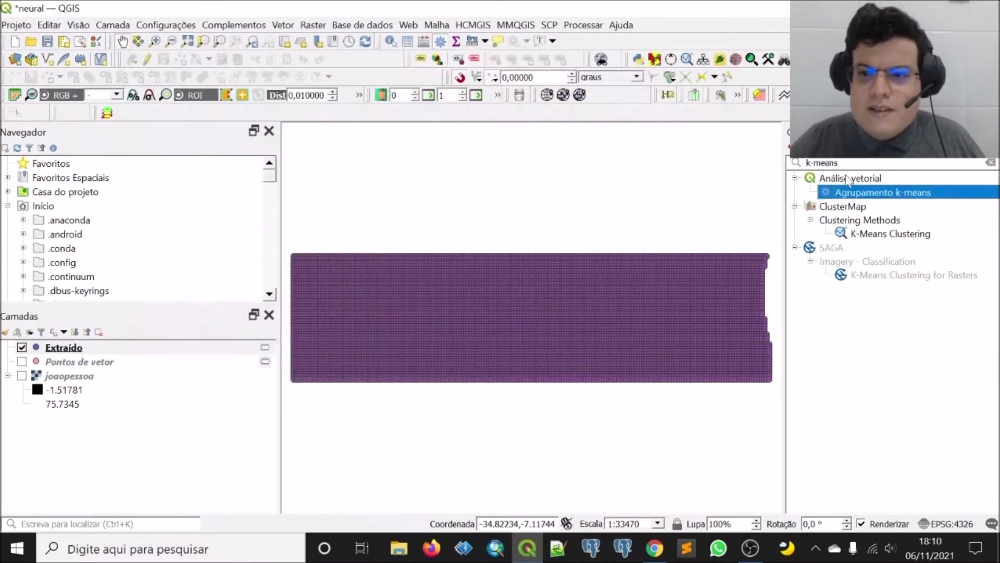
- Run Agrupamento k-means on the Extraído layer with 8 clusters, saving the result to a temporary layer
{"action": "double_click", "coordinate": [843, 193]}
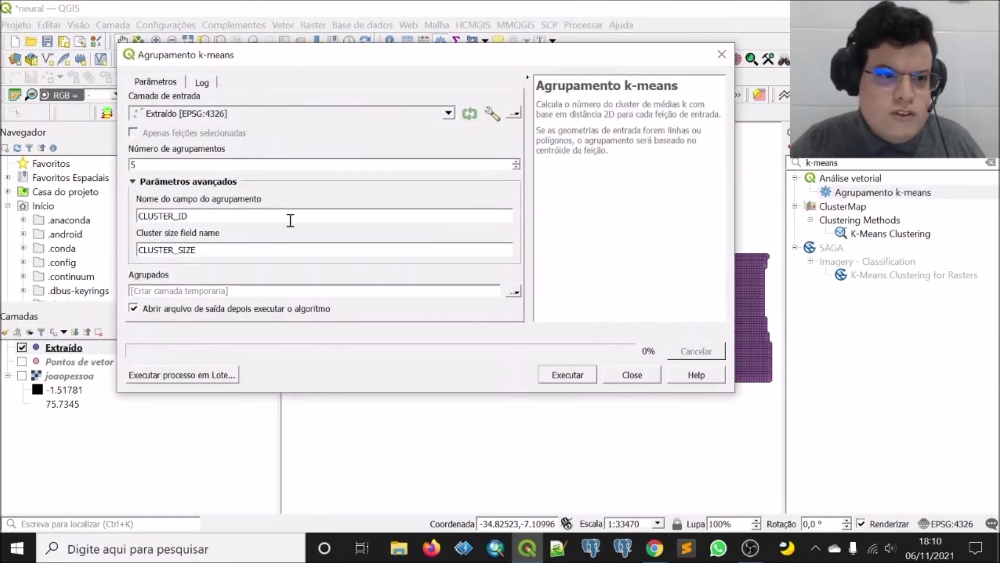
{"action": "double_click", "coordinate": [136, 164]}
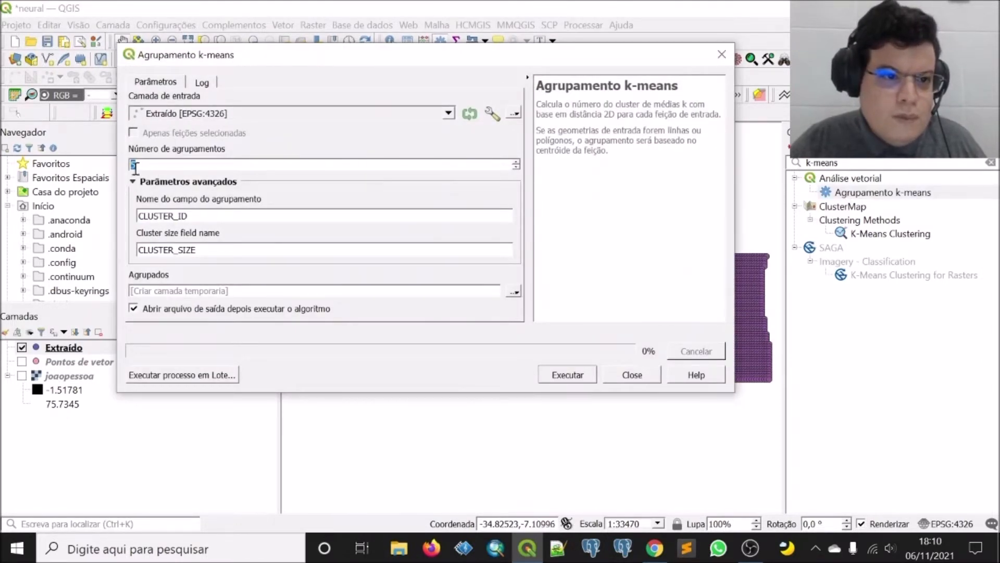
{"action": "type", "text": "8"}
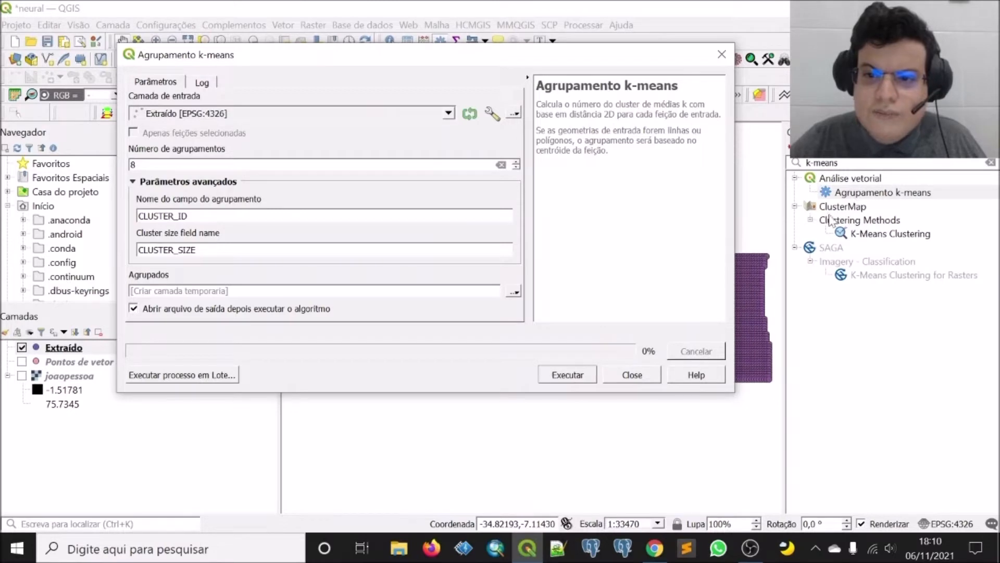
{"action": "left_click", "coordinate": [563, 383]}
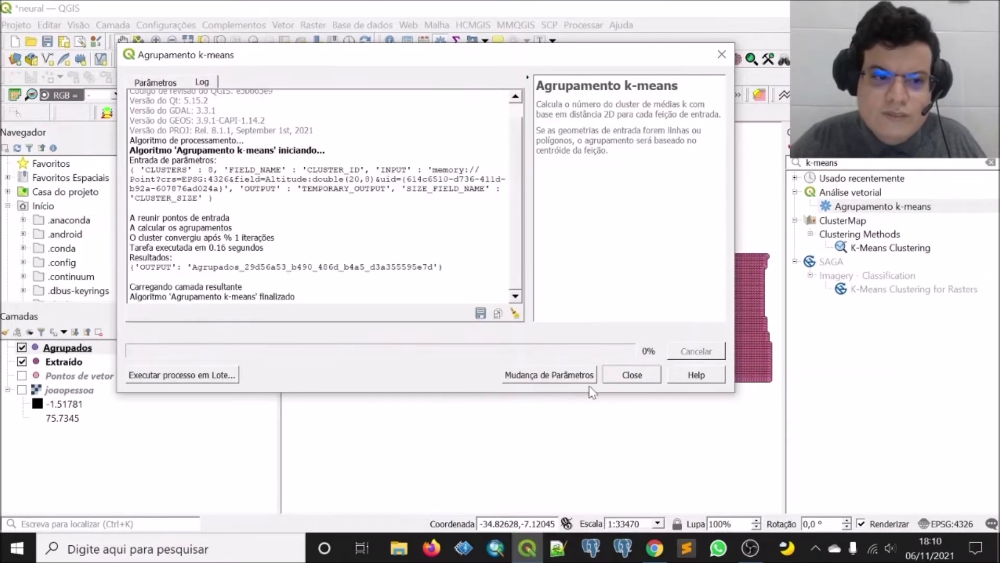
{"action": "left_click", "coordinate": [626, 373]}
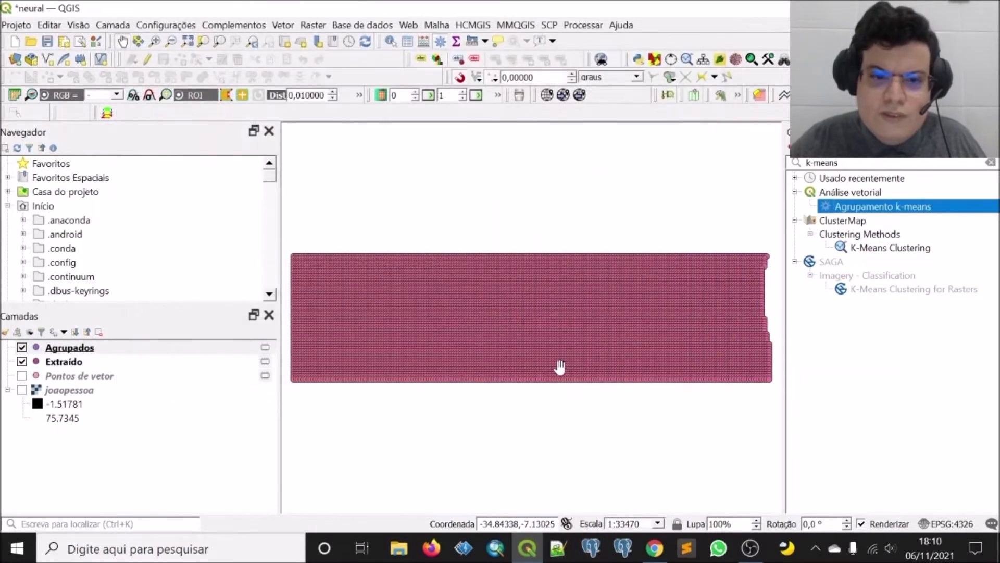
- Inspect the Altitude, CLUSTER_ID and CLUSTER_SIZE fields in the attribute table of the Agrupados layer
{"action": "right_click", "coordinate": [55, 348]}
{"action": "left_click", "coordinate": [127, 176]}
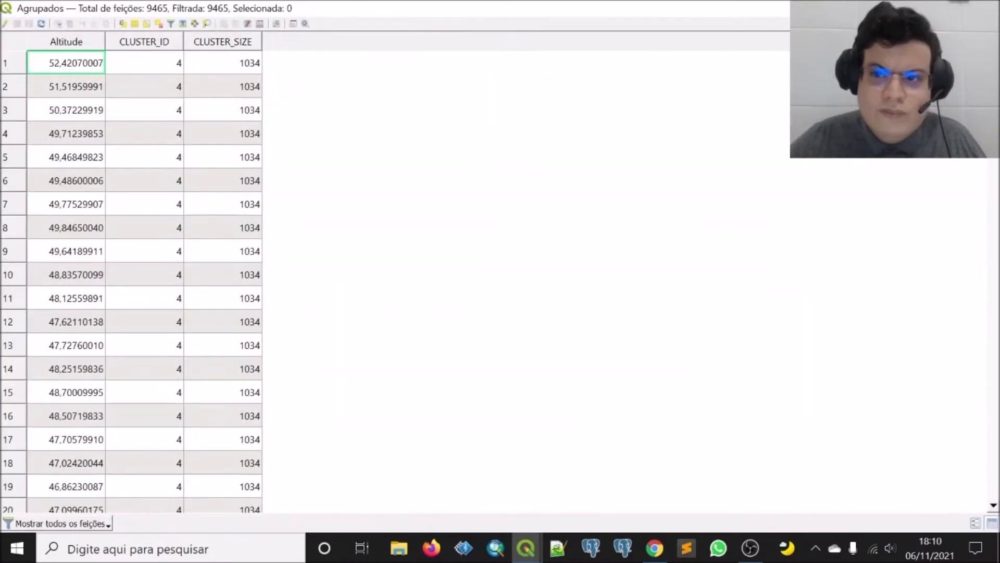
{"action": "mouse_move", "coordinate": [993, 54]}
{"action": "left_mouse_down"}
{"action": "mouse_move", "coordinate": [990, 398]}
{"action": "mouse_move", "coordinate": [994, 54]}
{"action": "left_mouse_up"}
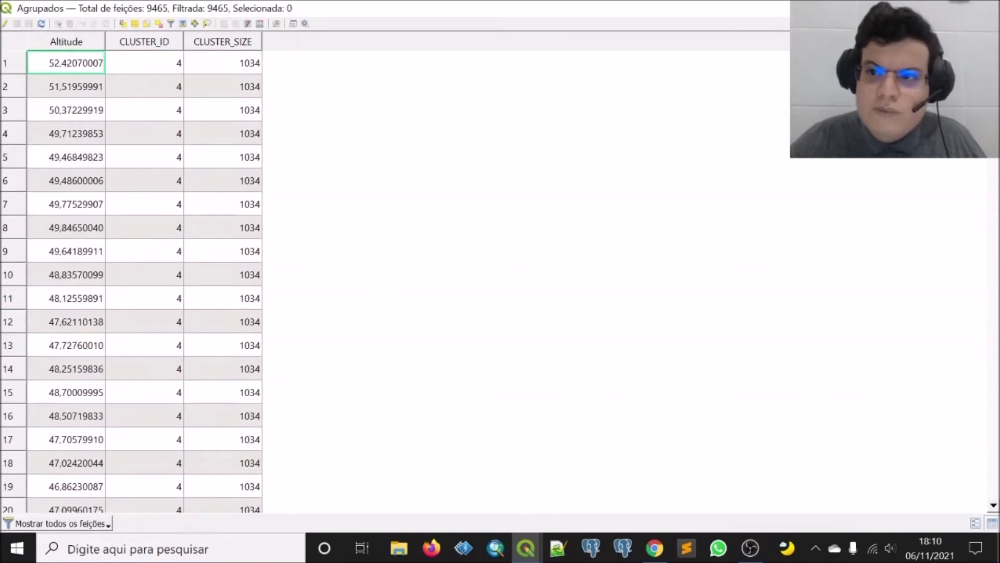
{"action": "left_click", "coordinate": [988, 7]}
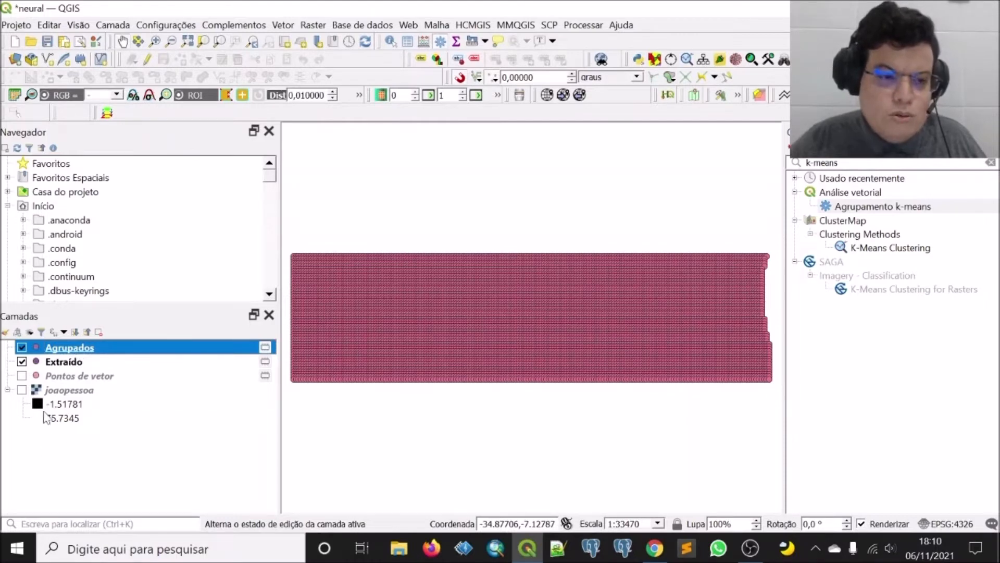
{"action": "right_click", "coordinate": [71, 352]}
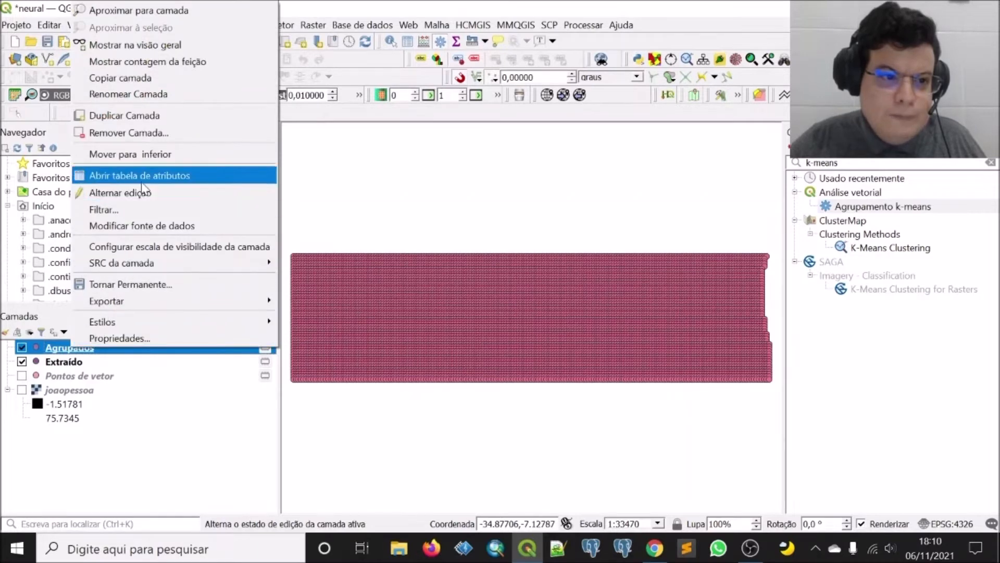
{"action": "left_click", "coordinate": [112, 339]}
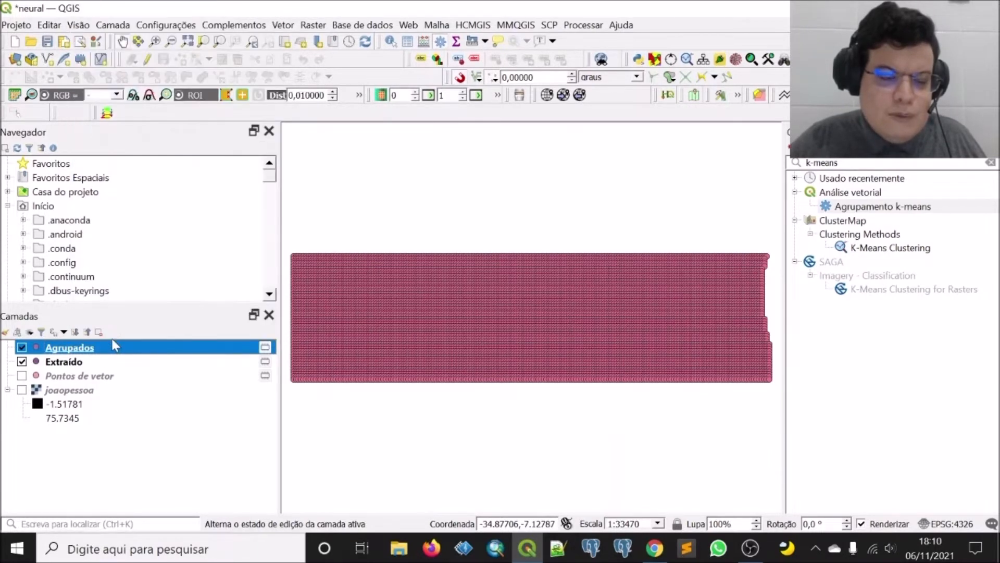
{"action": "left_click", "coordinate": [327, 132]}
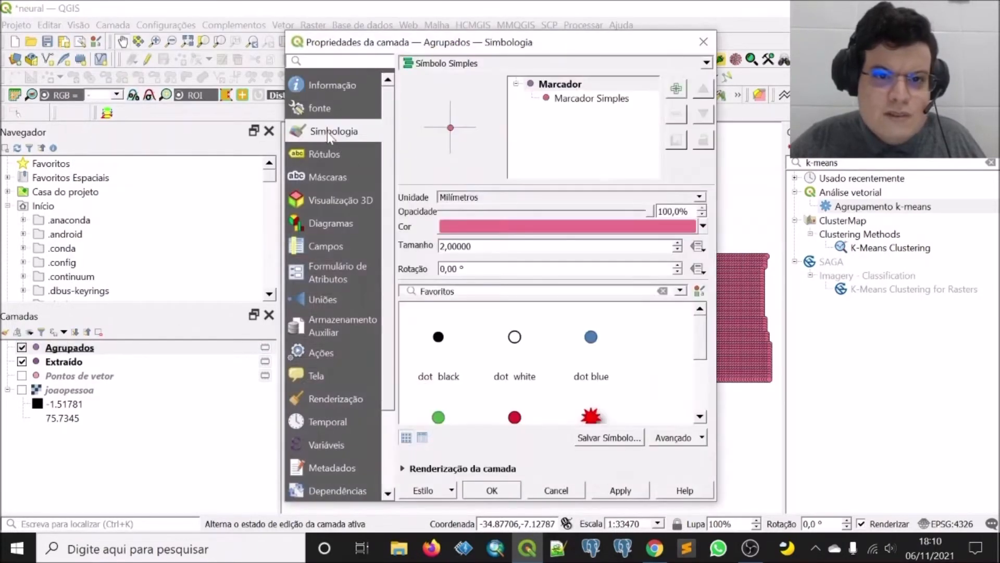
{"action": "left_click", "coordinate": [471, 67]}
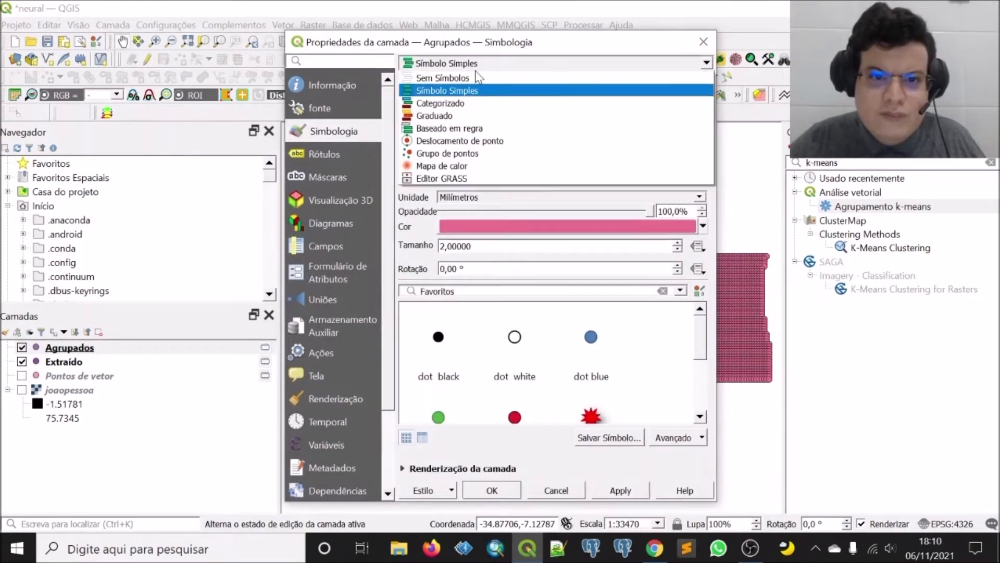
{"action": "left_click", "coordinate": [453, 108]}
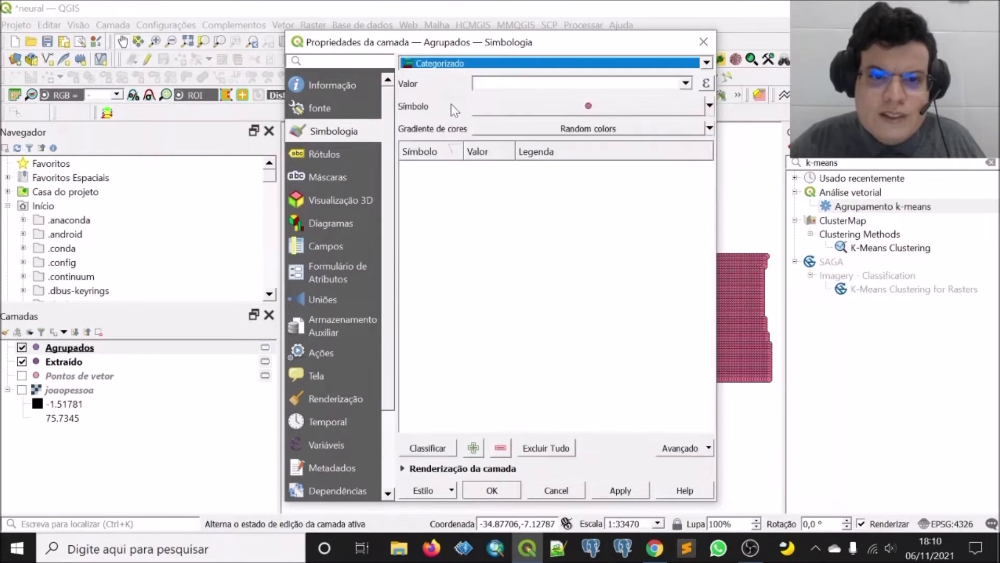
{"action": "left_click", "coordinate": [686, 83]}
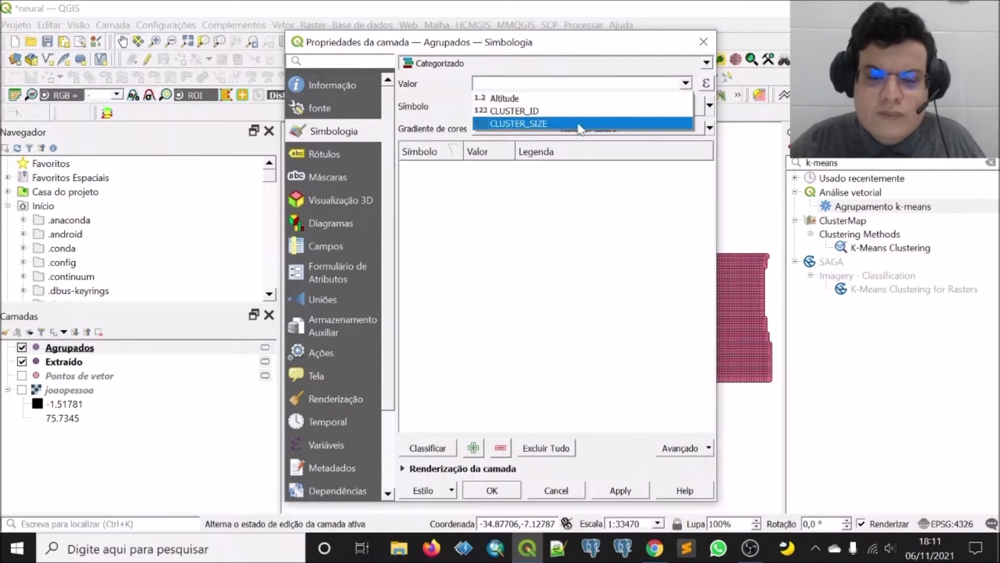
{"action": "left_click", "coordinate": [82, 341]}
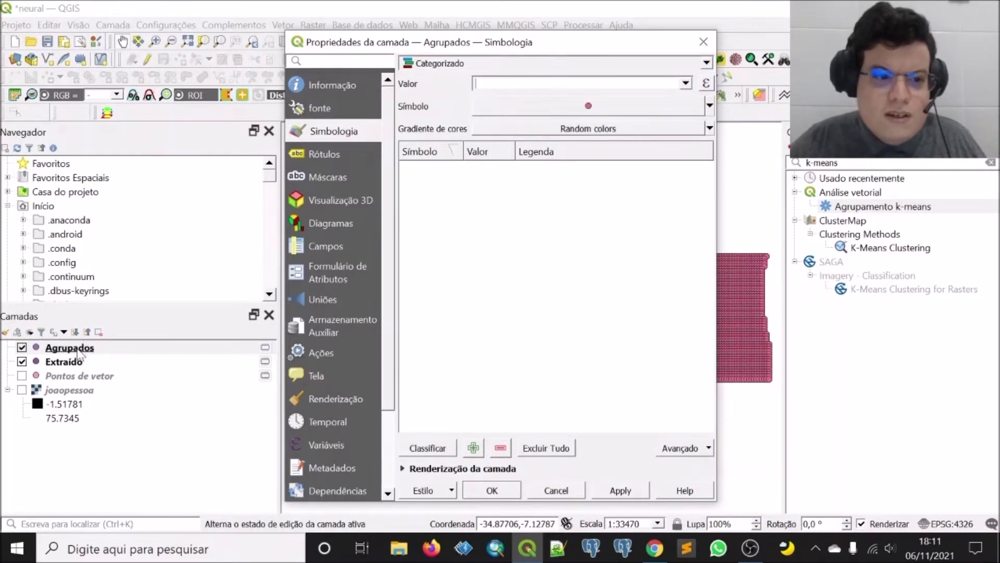
{"action": "left_click", "coordinate": [553, 492]}
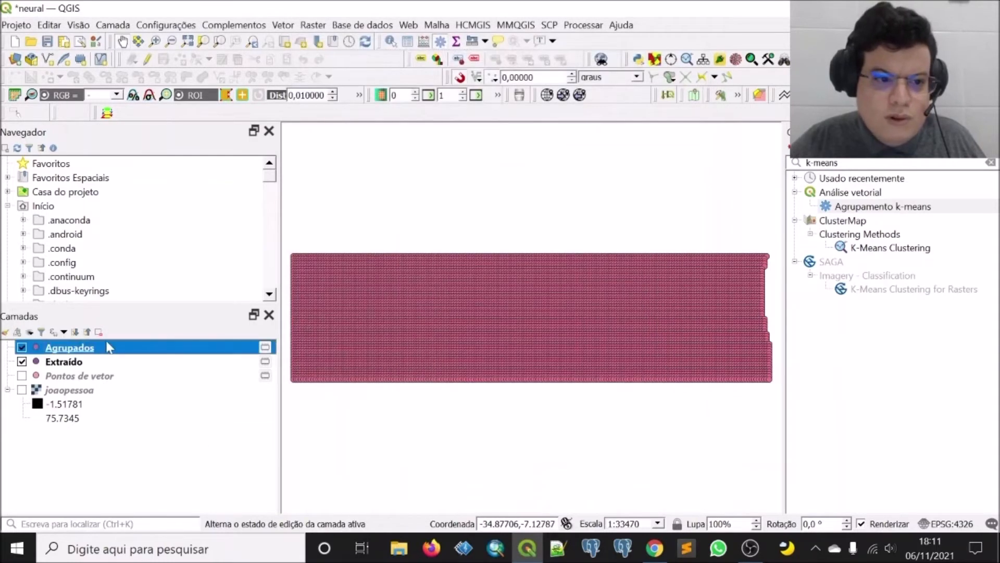
{"action": "right_click", "coordinate": [109, 348]}
{"action": "left_click", "coordinate": [133, 392]}
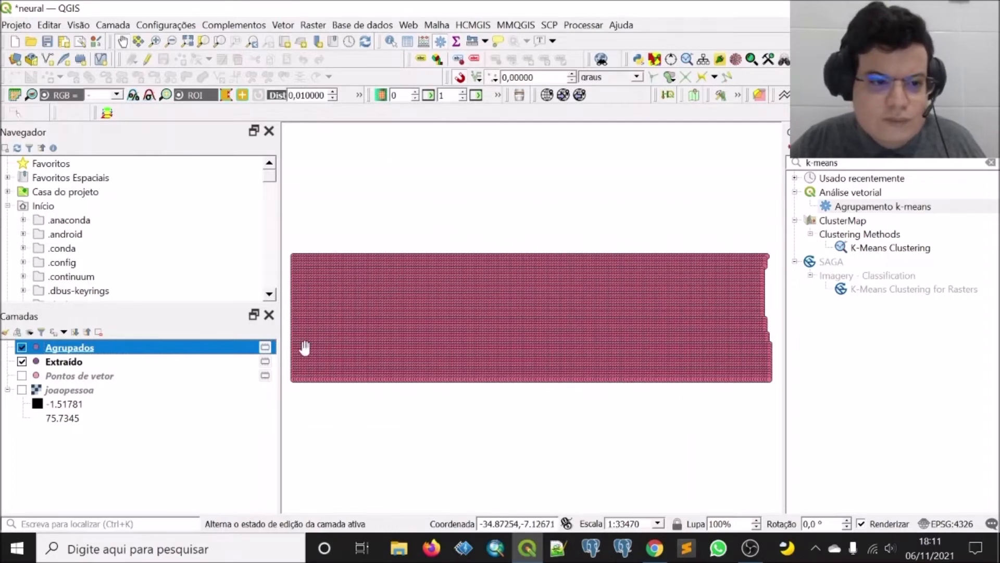
- Set the Agrupados layer's symbology to Categorizado on the CLUSTER_ID field with the Reds colour ramp
{"action": "right_click", "coordinate": [82, 347]}
{"action": "left_click", "coordinate": [111, 344]}
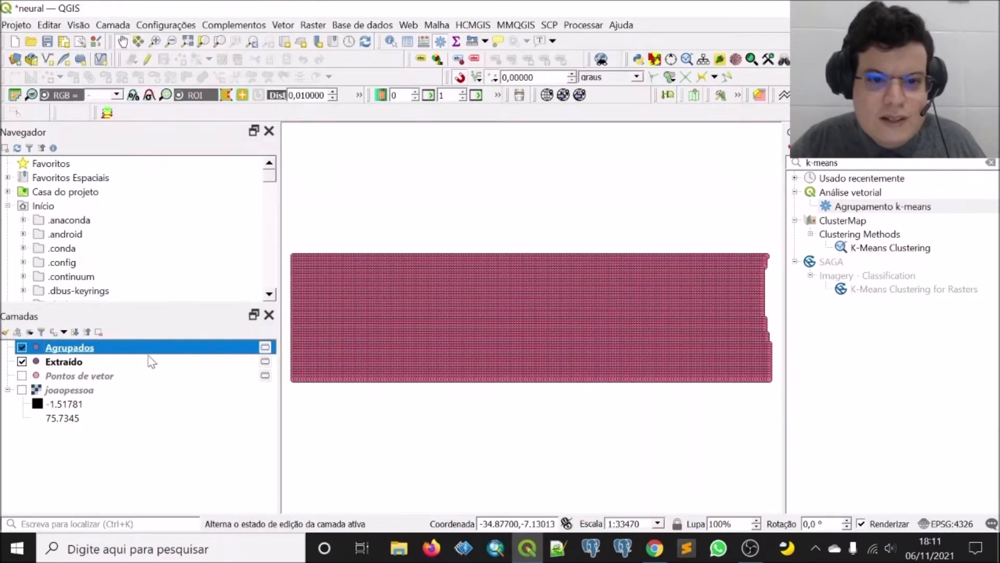
{"action": "left_click", "coordinate": [529, 63]}
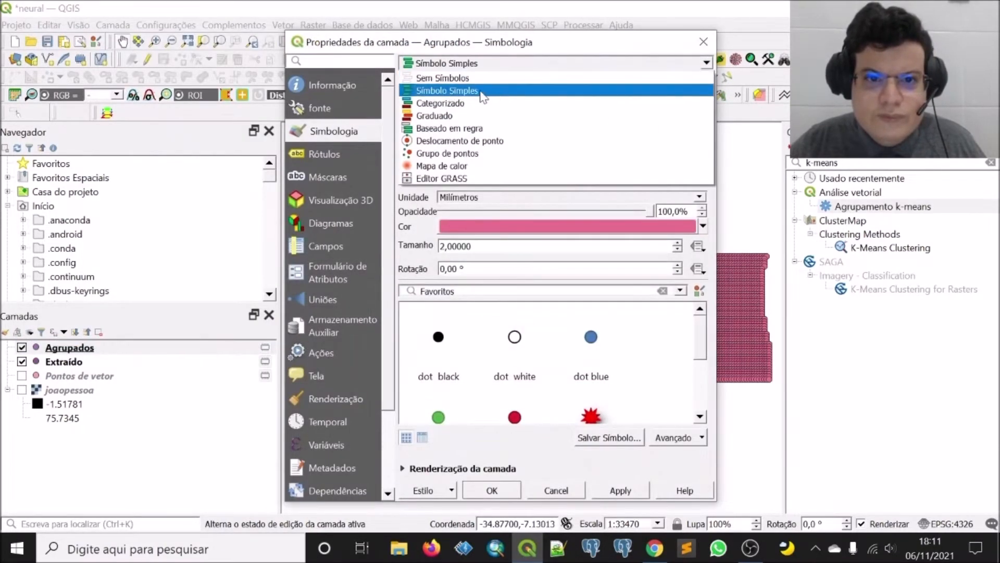
{"action": "left_click", "coordinate": [465, 104]}
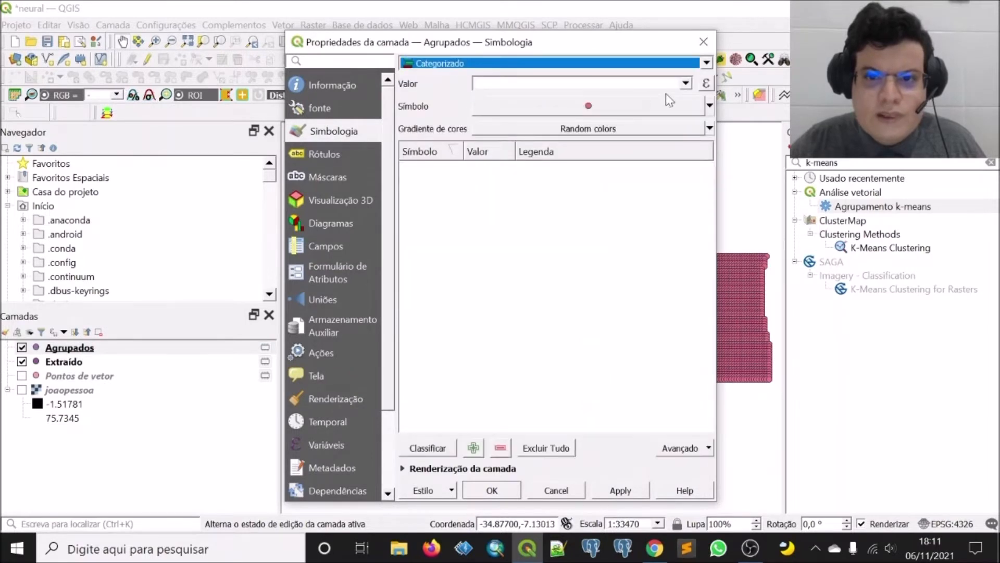
{"action": "left_click", "coordinate": [686, 84]}
{"action": "left_click", "coordinate": [578, 112]}
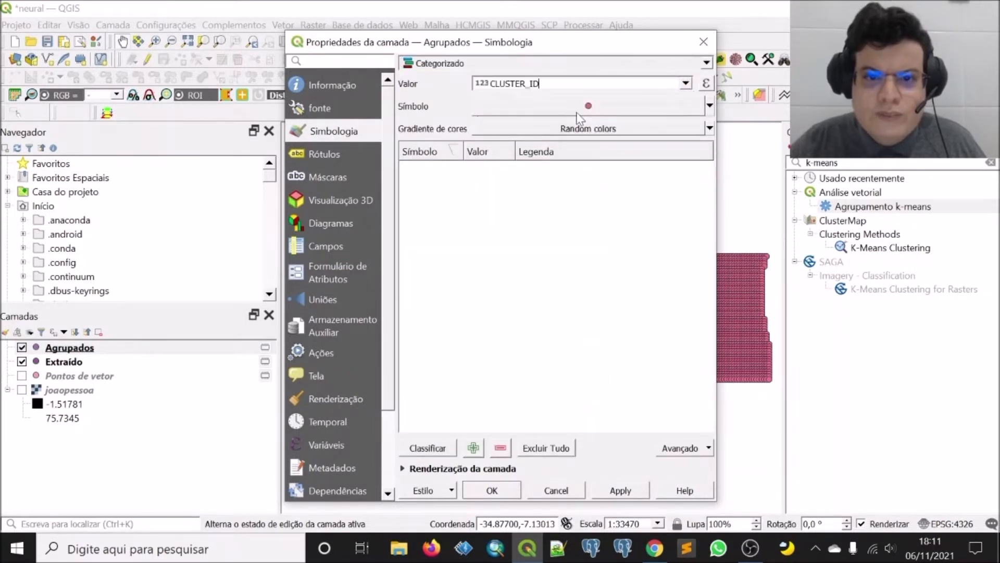
{"action": "left_click", "coordinate": [709, 129]}
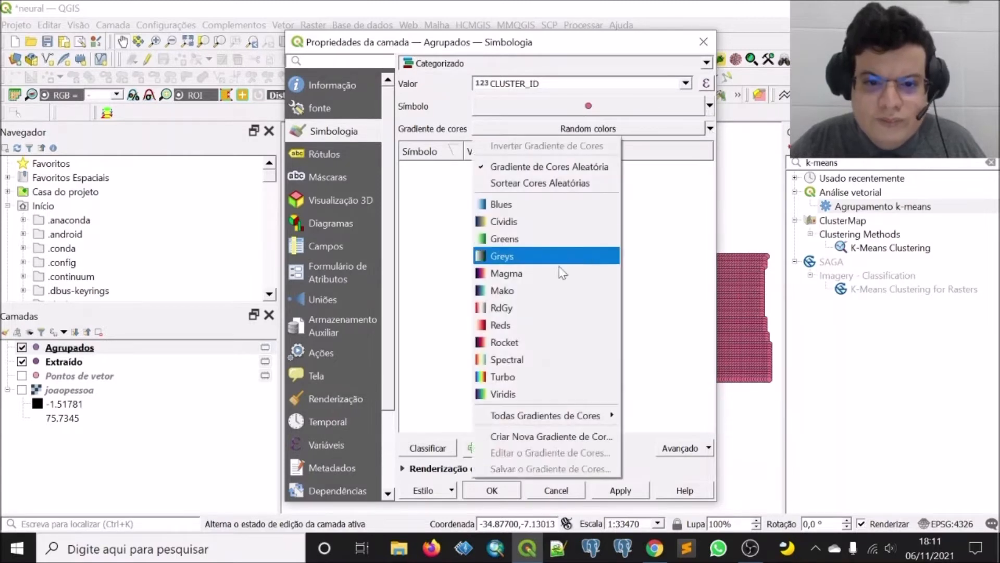
{"action": "left_click", "coordinate": [531, 325]}
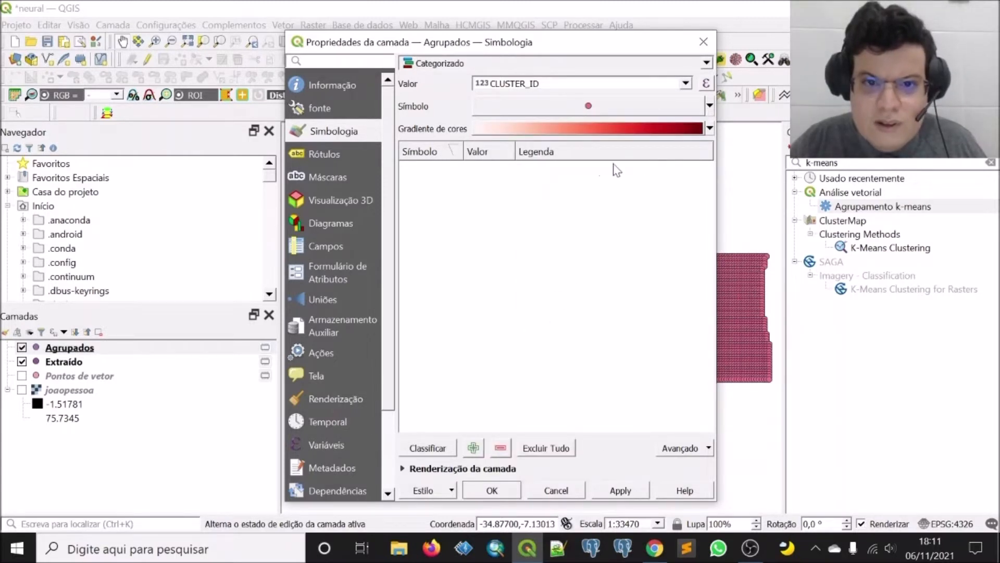
- Classify the CLUSTER_ID categories, switch off the catch-all category and apply the styling to the map
{"action": "left_click", "coordinate": [436, 451]}
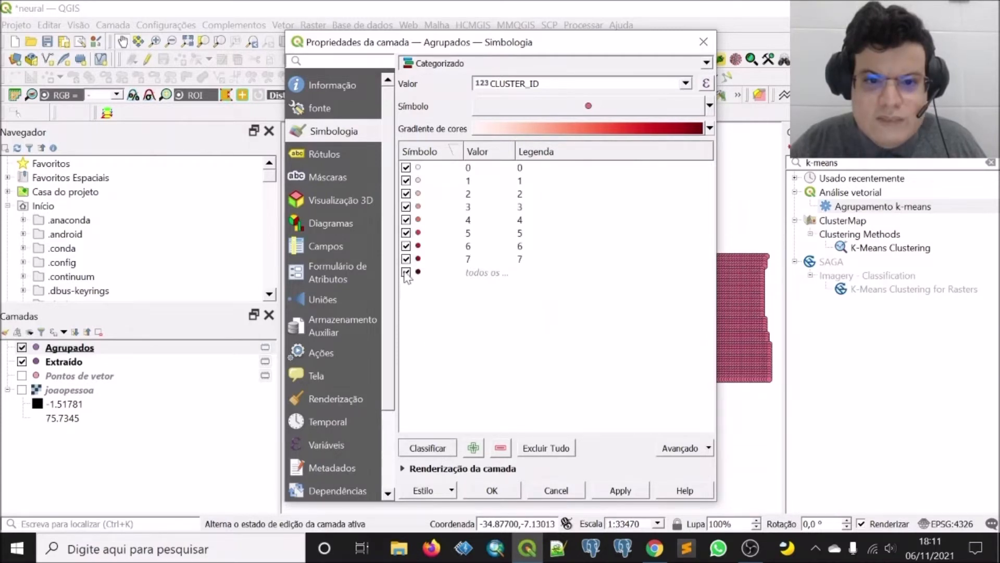
{"action": "left_click", "coordinate": [406, 273]}
{"action": "left_click", "coordinate": [620, 491]}
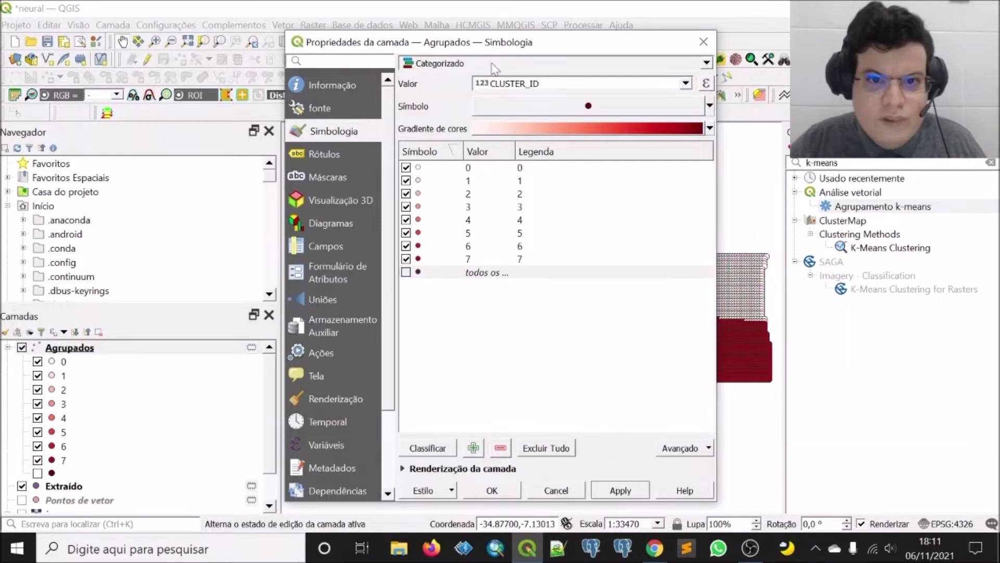
{"action": "left_click_drag", "start_coordinate": [510, 40], "coordinate": [357, 49]}
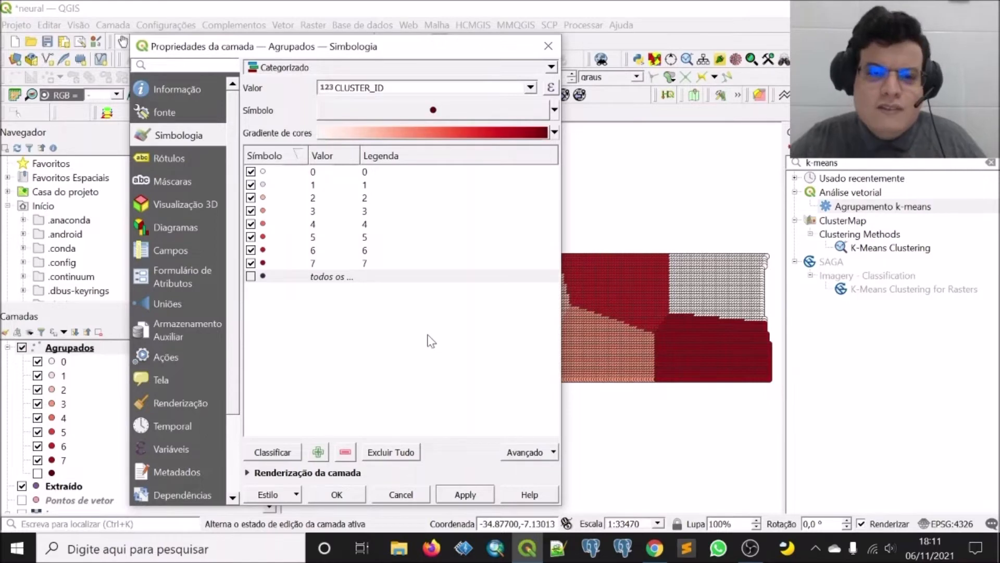
{"action": "left_click", "coordinate": [414, 494]}
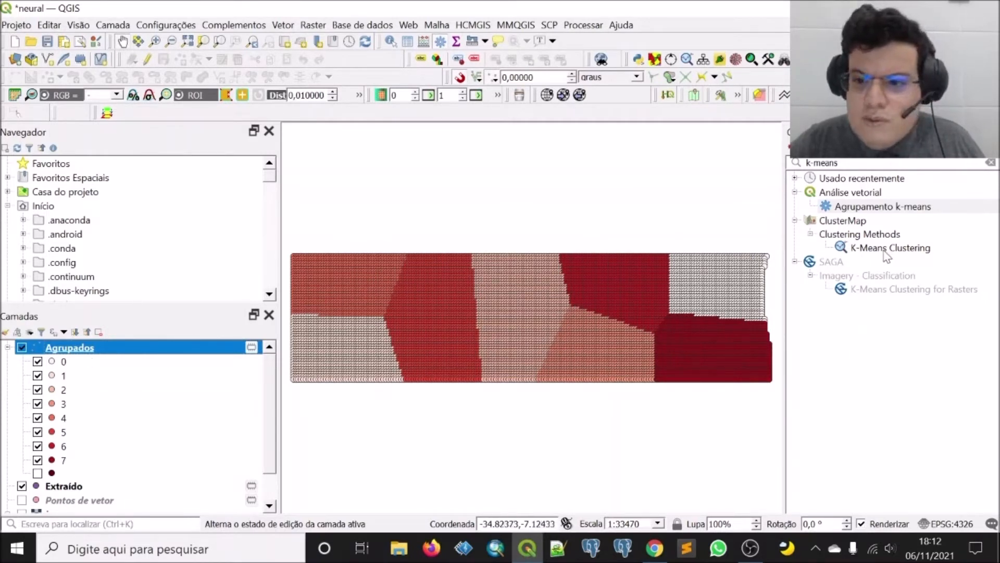
- Clear the processing toolbox search and expand the ClusterPoints group and the clustering methods of ClusterMap
{"action": "left_click_drag", "start_coordinate": [854, 164], "coordinate": [769, 149]}
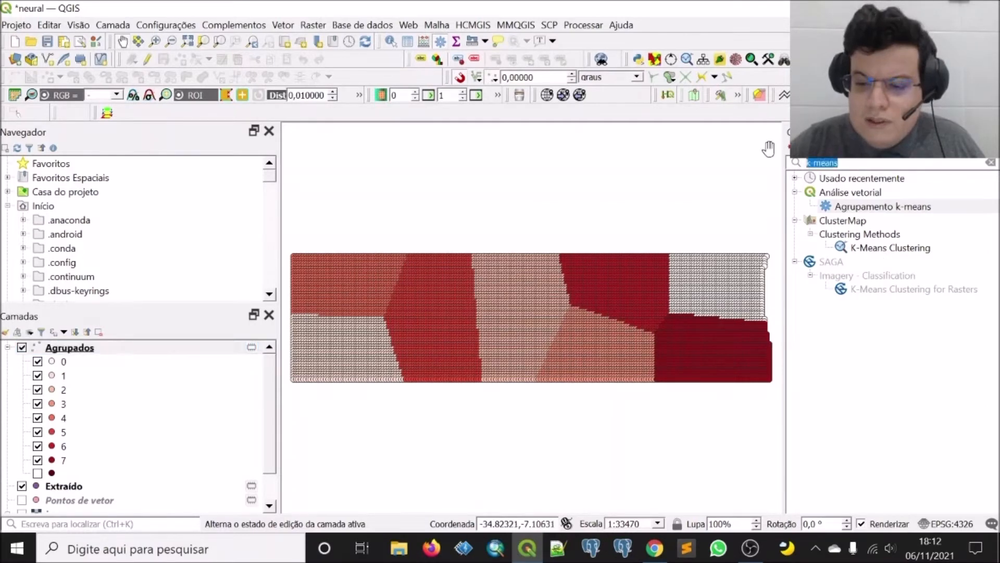
{"action": "key", "text": "BackSpace"}
{"action": "scroll", "coordinate": [830, 416], "scroll_direction": "down", "scroll_amount": 2}
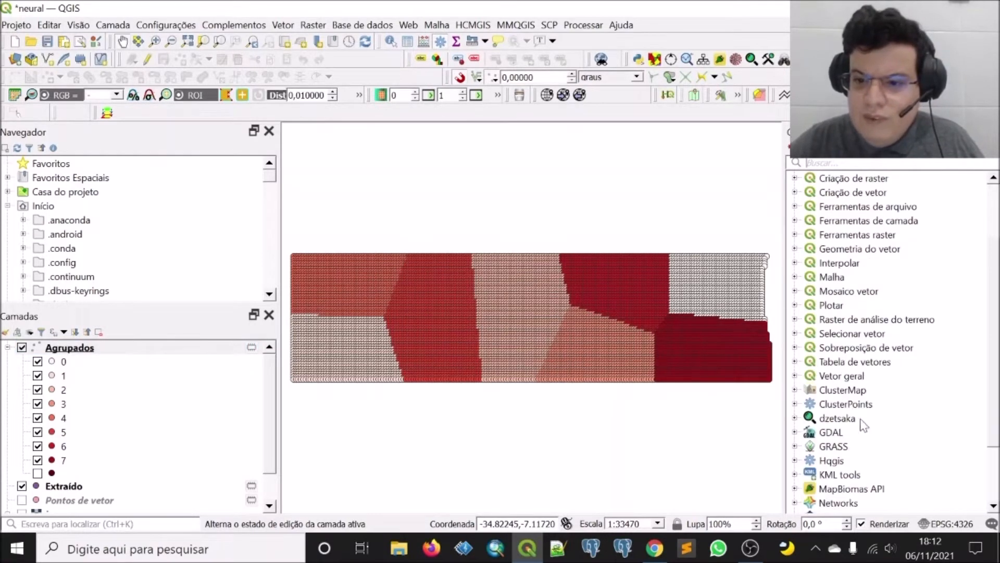
{"action": "left_click", "coordinate": [795, 405]}
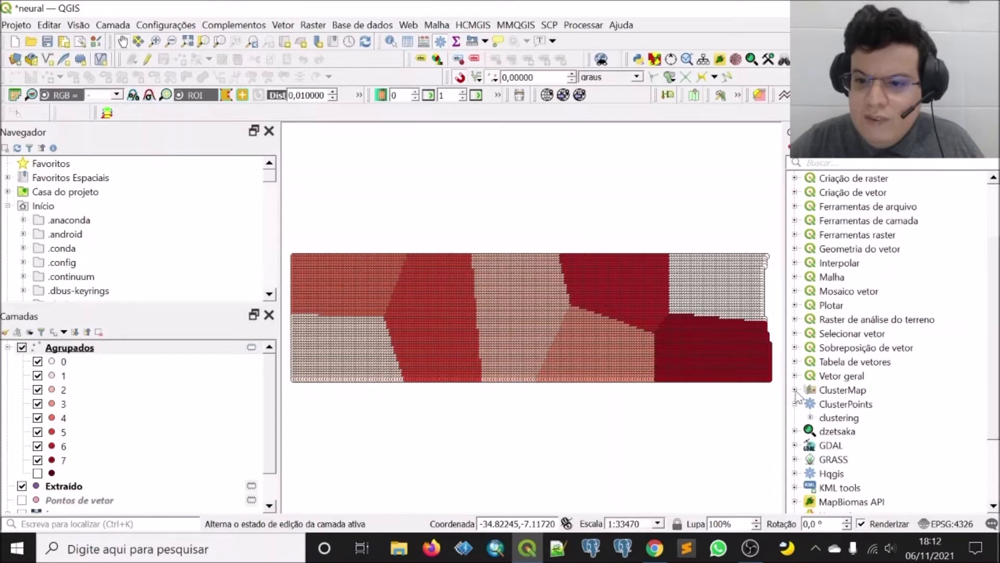
{"action": "left_click", "coordinate": [796, 391]}
{"action": "left_click", "coordinate": [811, 404]}
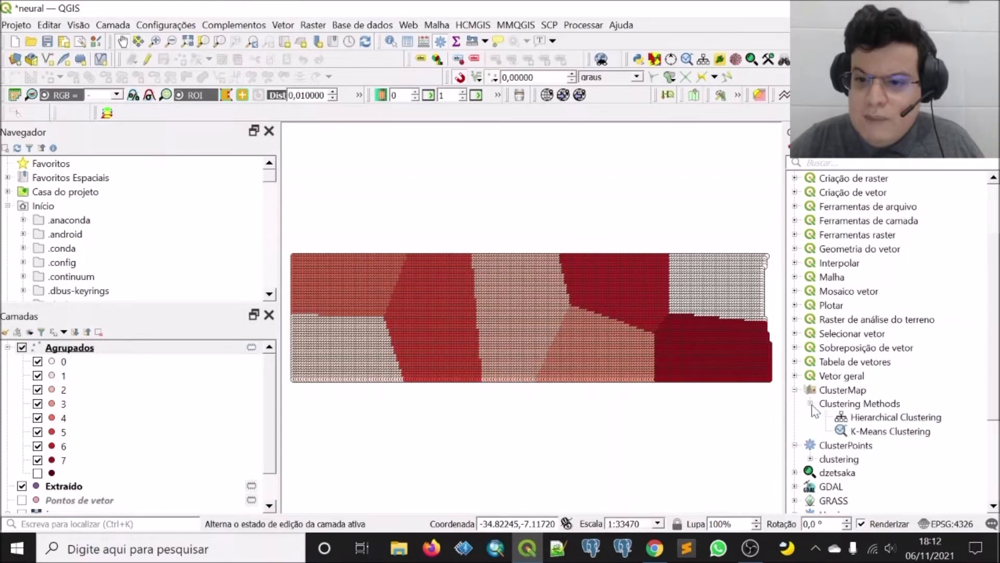
- Set up ClusterMap's K-Means Clustering with Extraído as the input layer and Altitude as the clustering attribute
{"action": "double_click", "coordinate": [866, 433]}
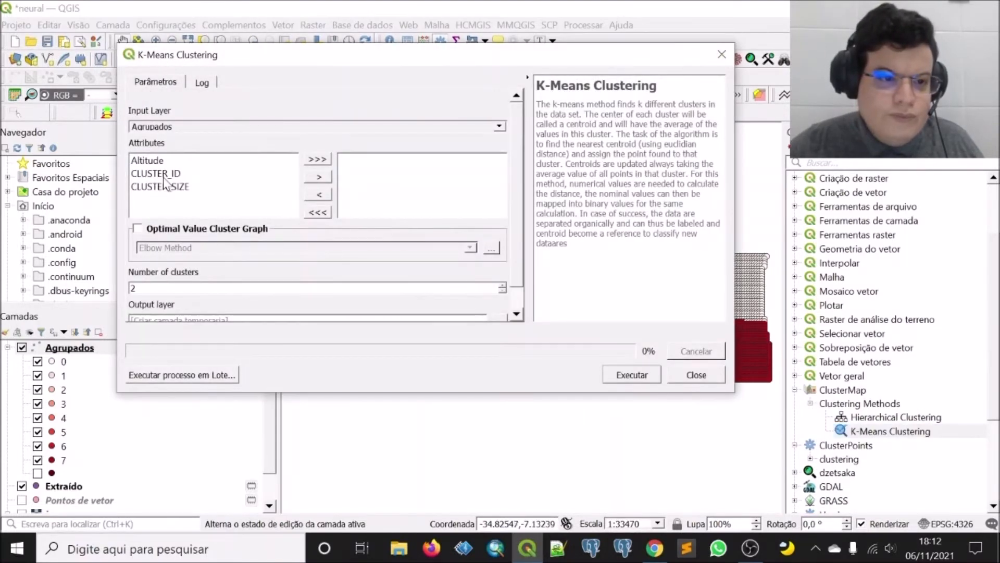
{"action": "left_click", "coordinate": [290, 128]}
{"action": "left_click", "coordinate": [252, 150]}
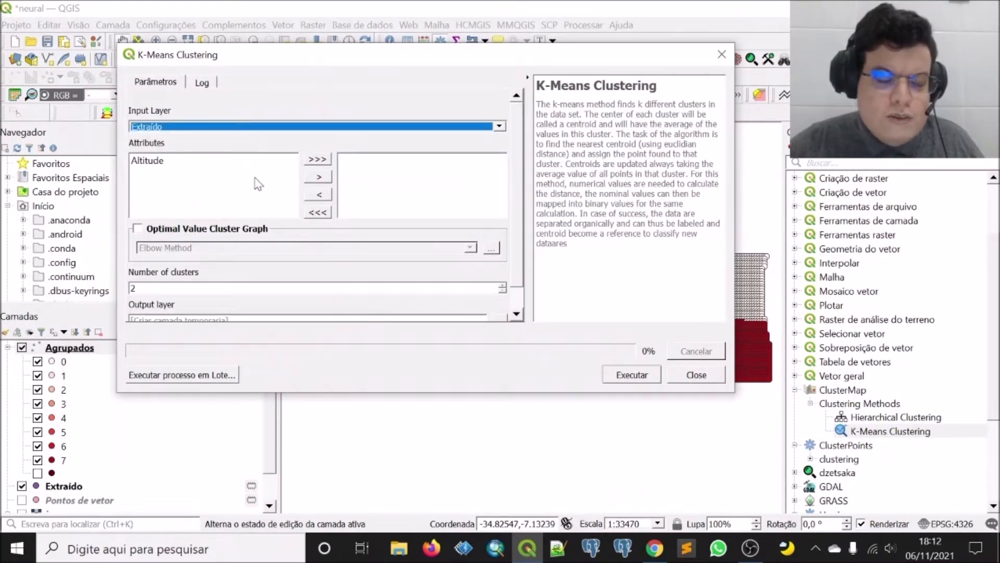
{"action": "left_click", "coordinate": [206, 161]}
{"action": "left_click", "coordinate": [317, 176]}
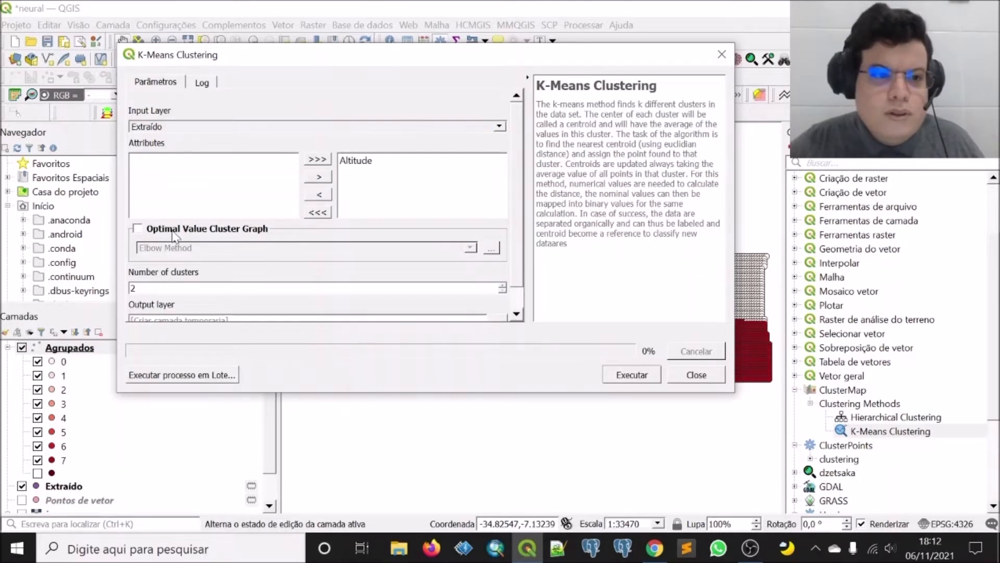
- Enable the optimal value cluster graph with Silhouette Method, set 8 clusters and run K-Means Clustering to a temporary layer
{"action": "left_click", "coordinate": [139, 229]}
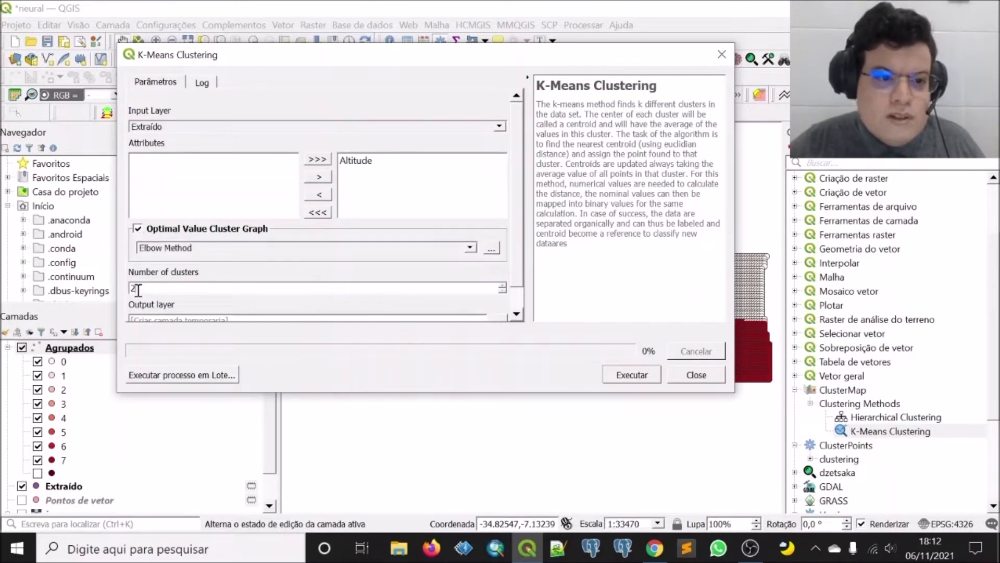
{"action": "type", "text": "8"}
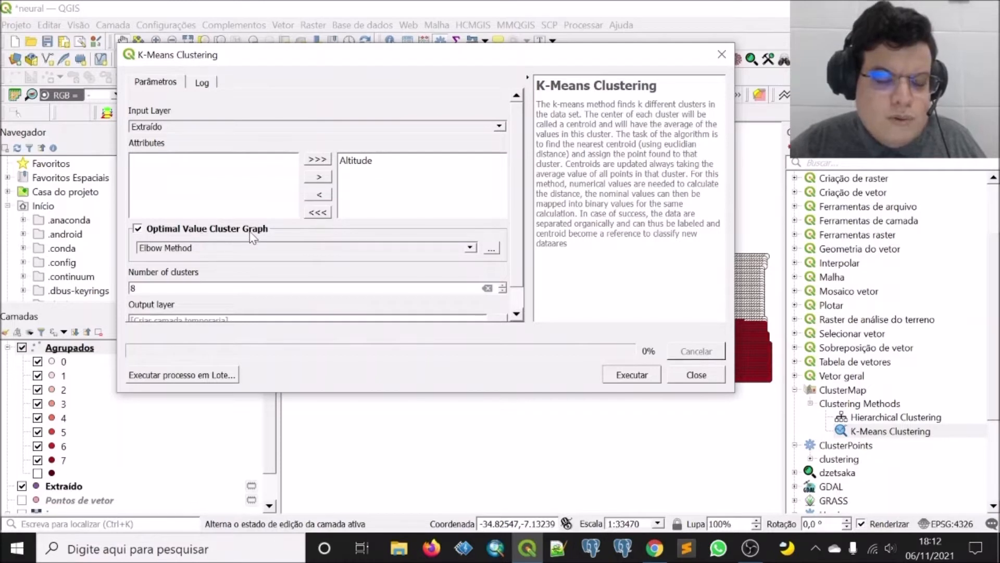
{"action": "left_click", "coordinate": [145, 252]}
{"action": "left_click", "coordinate": [197, 270]}
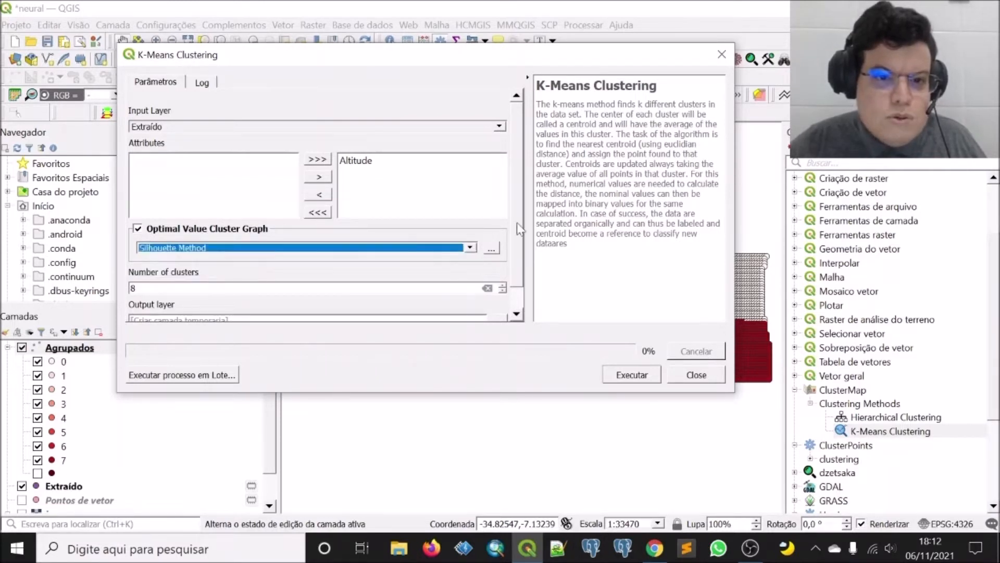
{"action": "left_click_drag", "start_coordinate": [519, 208], "coordinate": [526, 229]}
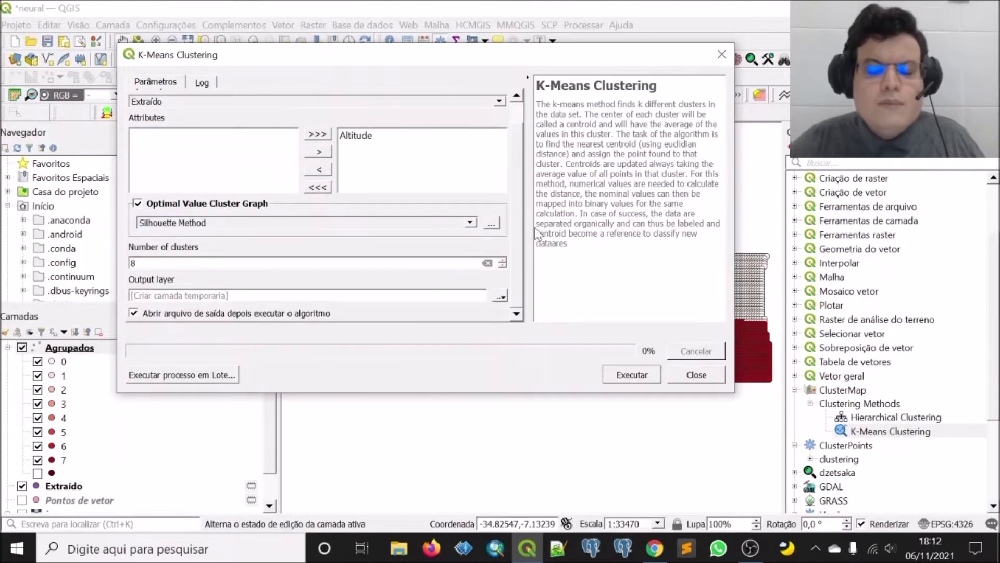
{"action": "left_click", "coordinate": [622, 376]}
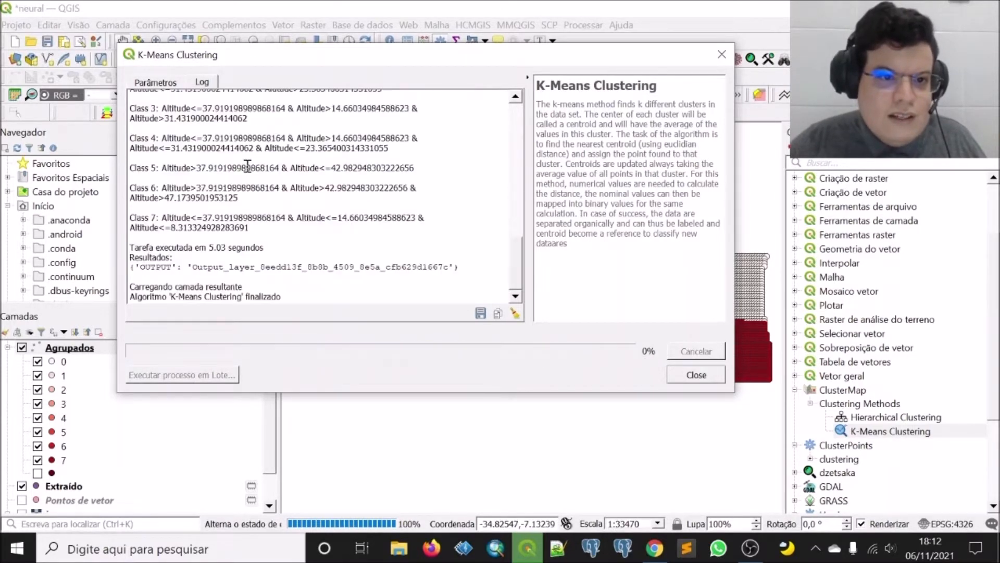
{"action": "left_click", "coordinate": [677, 379]}
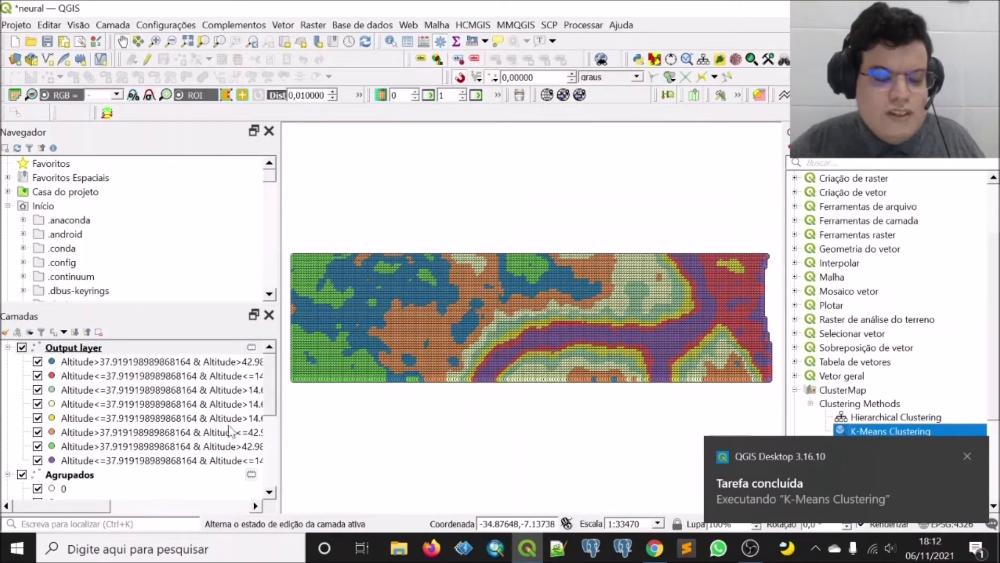
{"action": "left_click", "coordinate": [967, 455]}
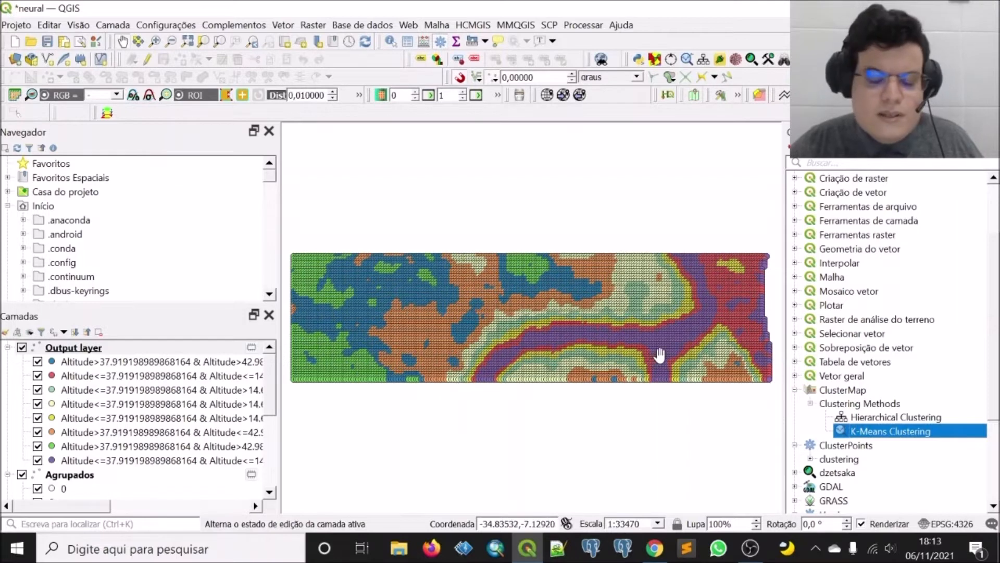
- Inspect the Altitude and cluster fields in the attribute table of the Output layer
{"action": "scroll", "coordinate": [88, 392], "scroll_direction": "down", "scroll_amount": 2}
{"action": "scroll", "coordinate": [89, 392], "scroll_direction": "up", "scroll_amount": 2}
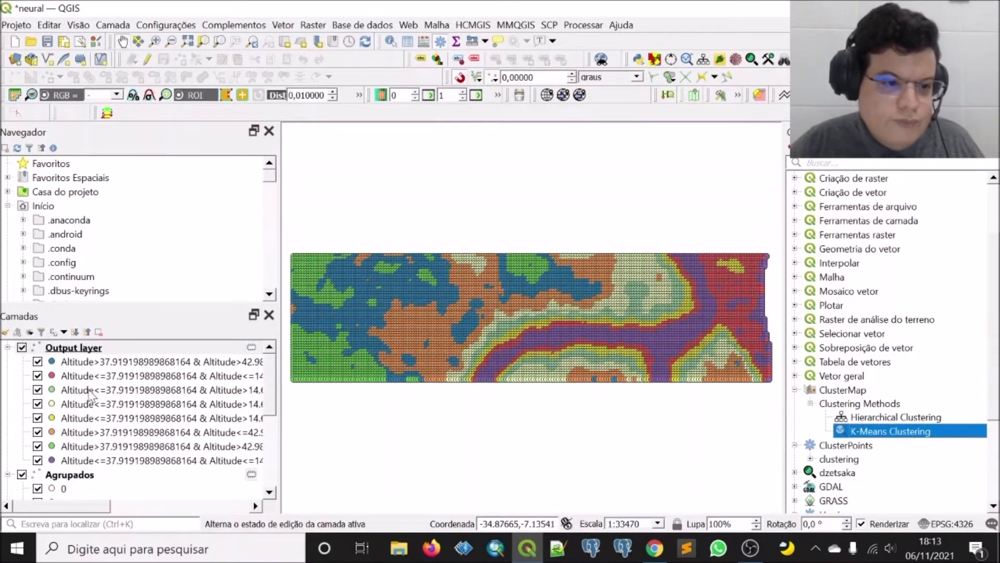
{"action": "left_click", "coordinate": [101, 365]}
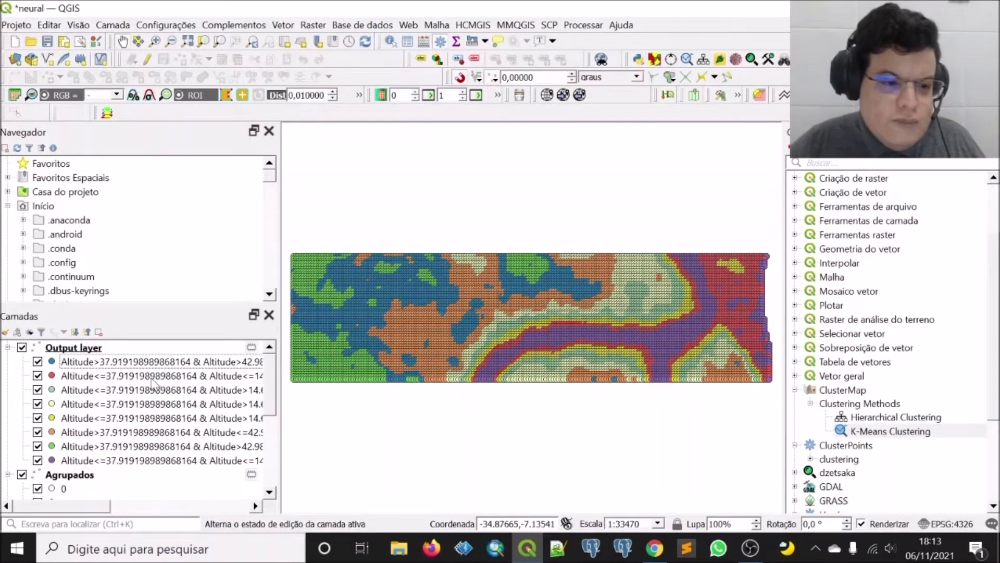
{"action": "right_click", "coordinate": [60, 348]}
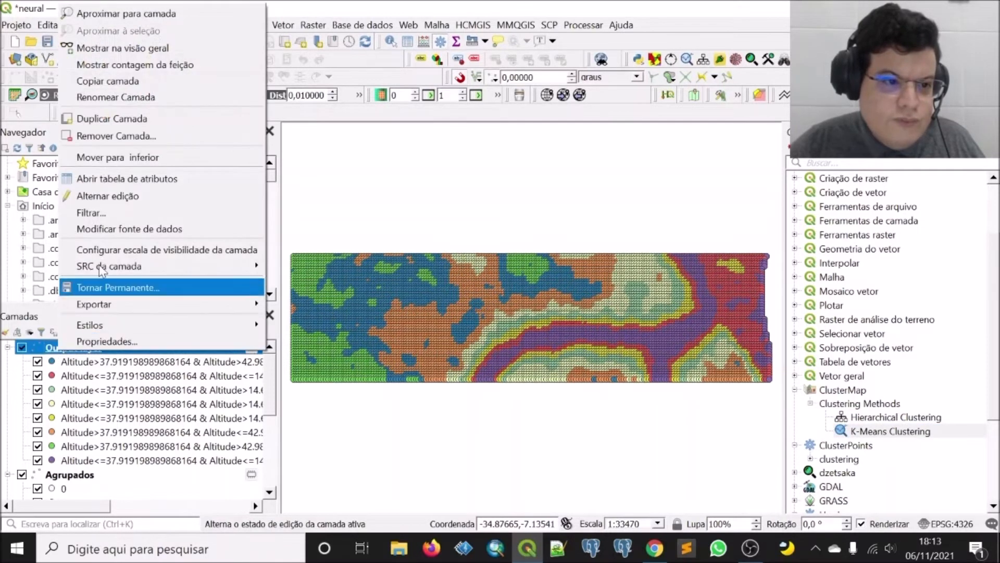
{"action": "left_click", "coordinate": [133, 180]}
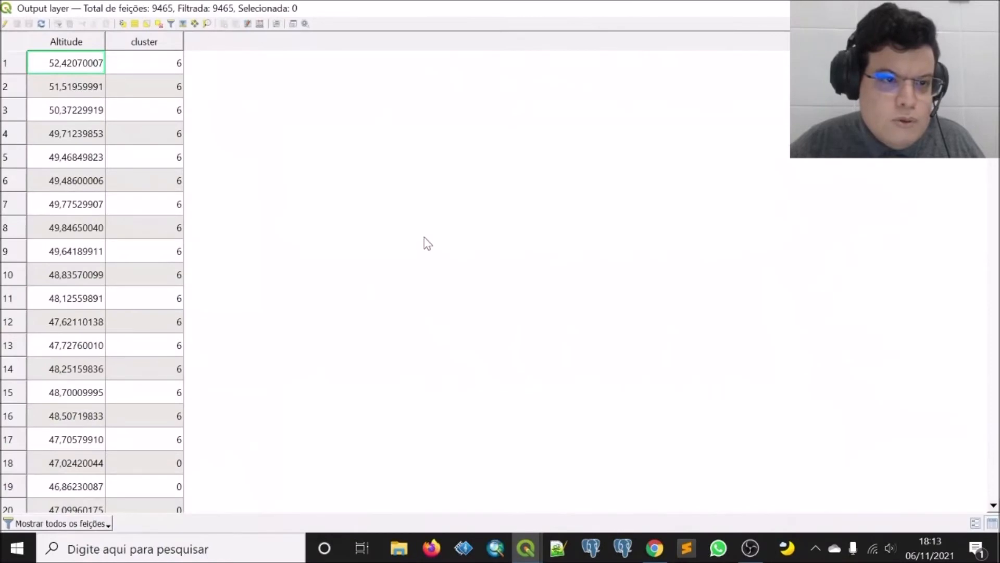
{"action": "left_click", "coordinate": [987, 8]}
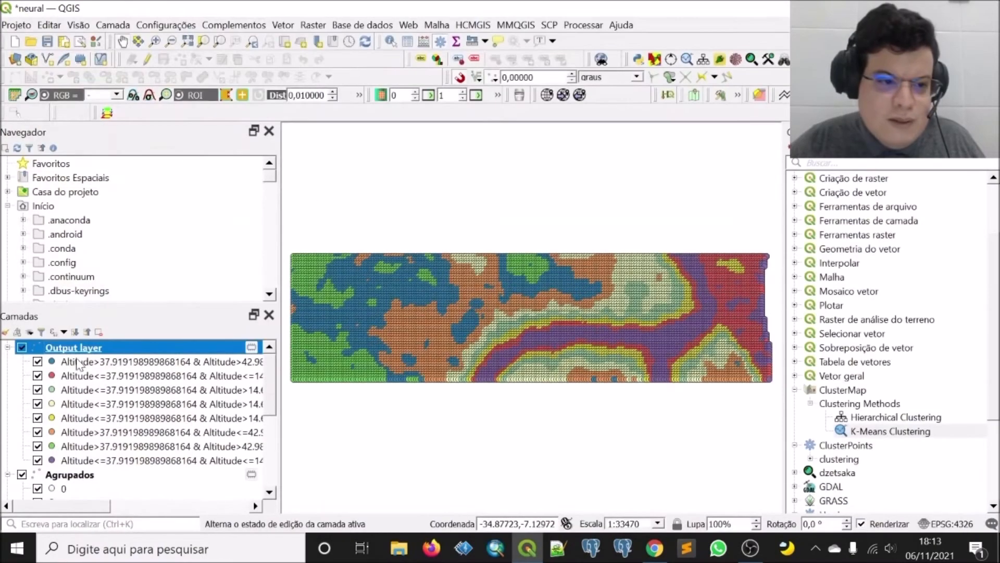
- Review the cluster categories and their altitude-range legends in the Output layer's symbology without changing them
{"action": "right_click", "coordinate": [77, 353]}
{"action": "left_click", "coordinate": [84, 336]}
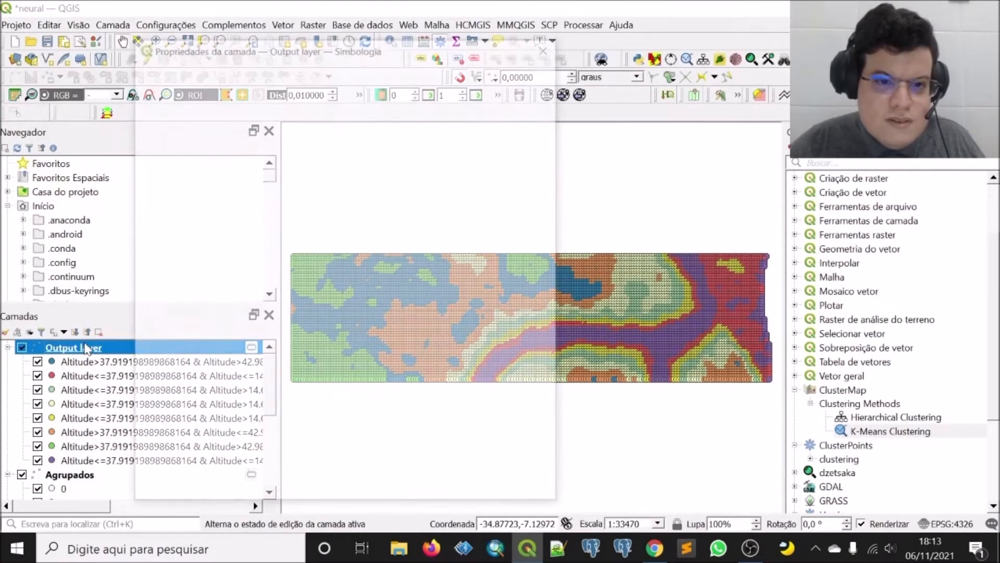
{"action": "left_click_drag", "start_coordinate": [288, 428], "coordinate": [323, 425]}
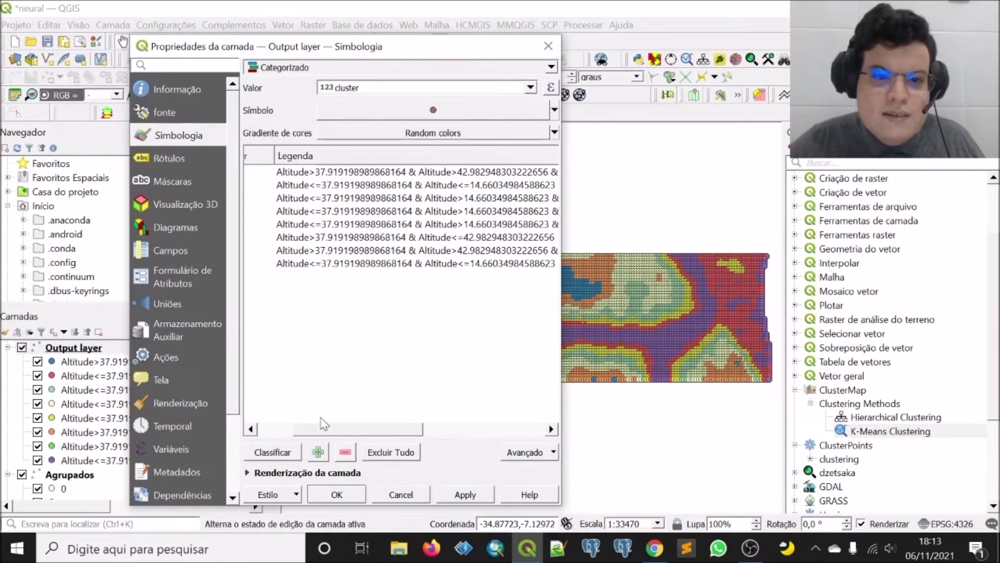
{"action": "left_click_drag", "start_coordinate": [322, 421], "coordinate": [407, 386]}
{"action": "left_click", "coordinate": [307, 237]}
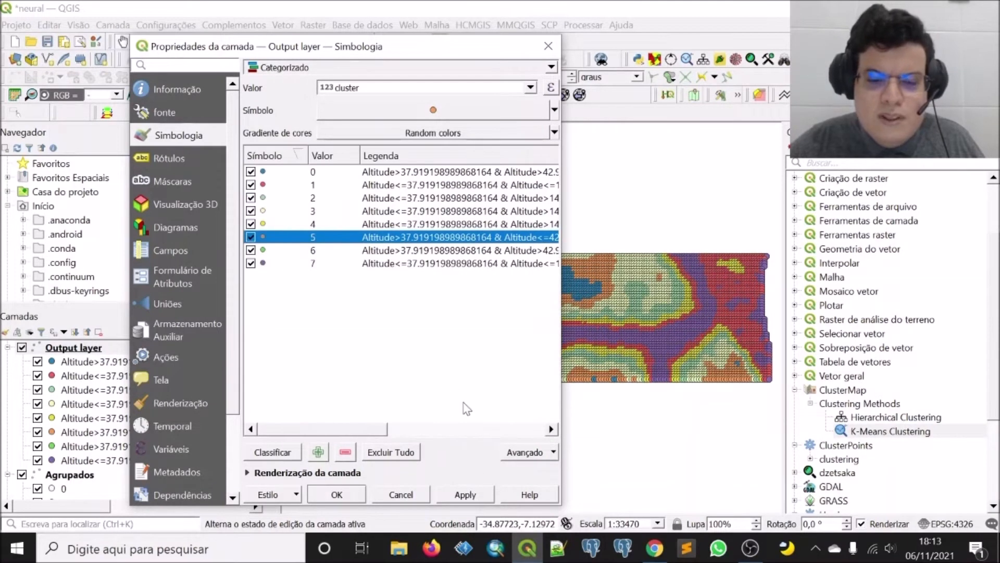
{"action": "left_click", "coordinate": [399, 490]}
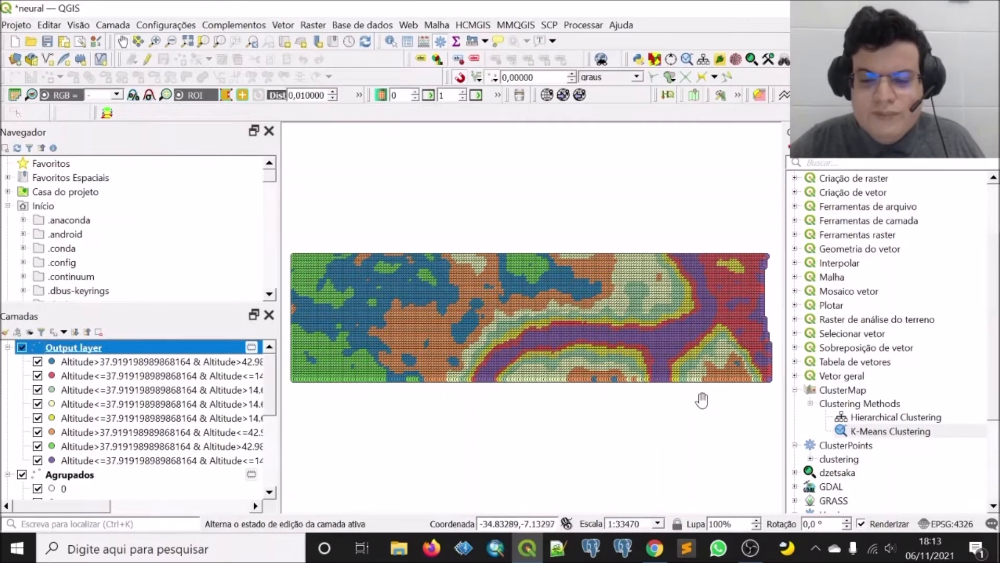
- Open the doCluster tool from ClusterPoints and set Extraído as its point layer
{"action": "left_click", "coordinate": [810, 459]}
{"action": "double_click", "coordinate": [858, 473]}
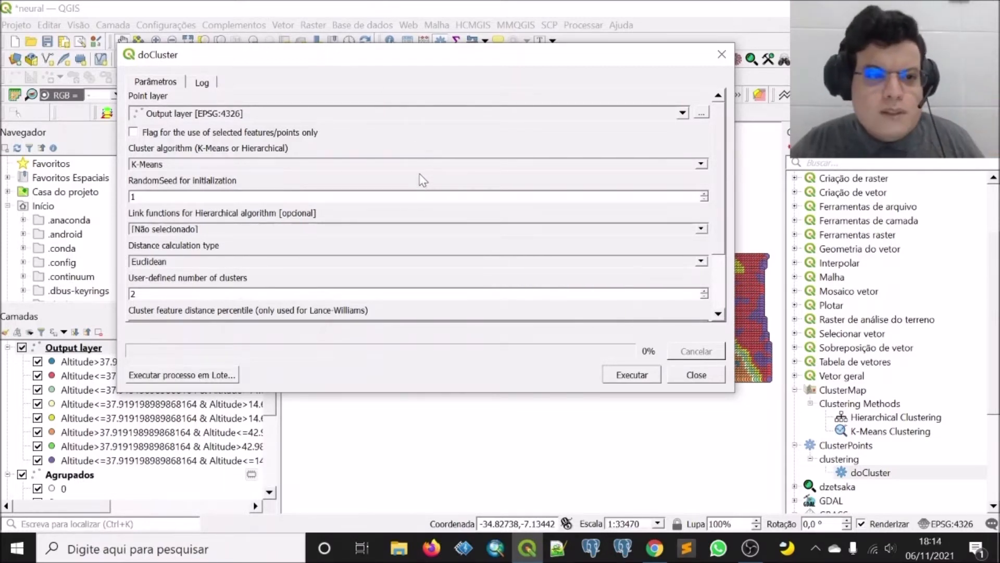
{"action": "left_click", "coordinate": [200, 114]}
{"action": "left_click", "coordinate": [197, 112]}
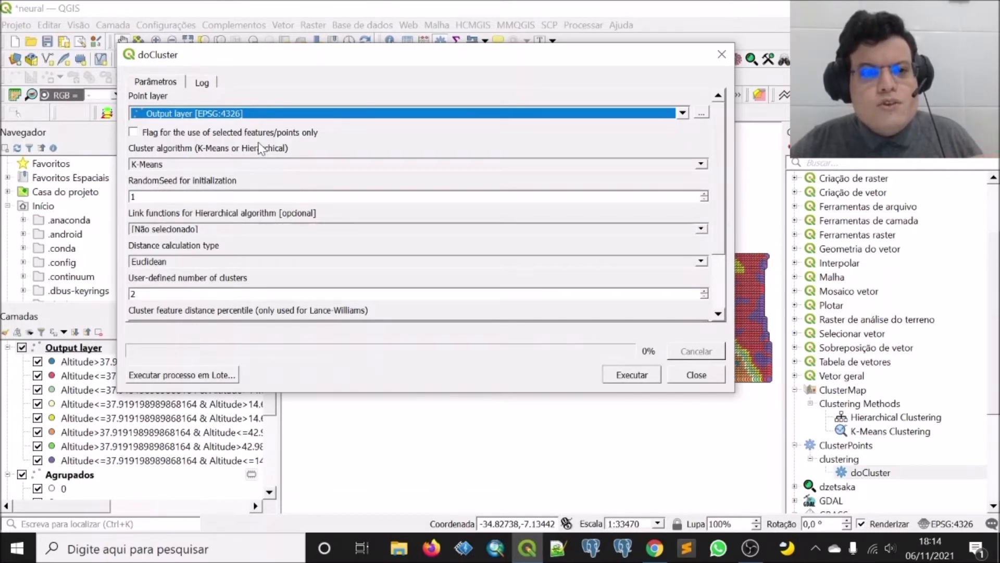
{"action": "left_click", "coordinate": [164, 115]}
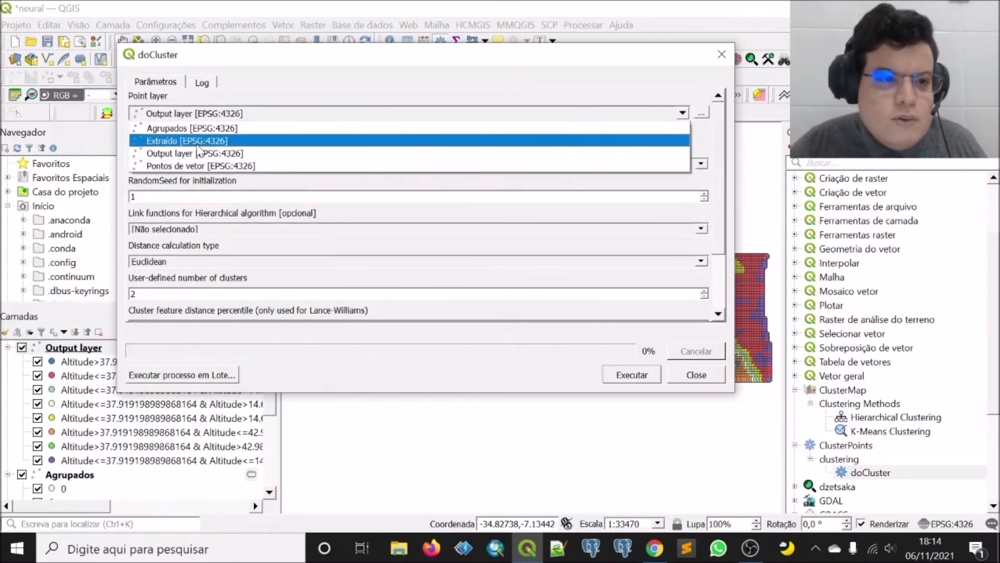
{"action": "left_click", "coordinate": [197, 146]}
- Set the link function to Complete (Lance-Williams) and the user-defined number of clusters to 8
{"action": "left_click", "coordinate": [164, 195]}
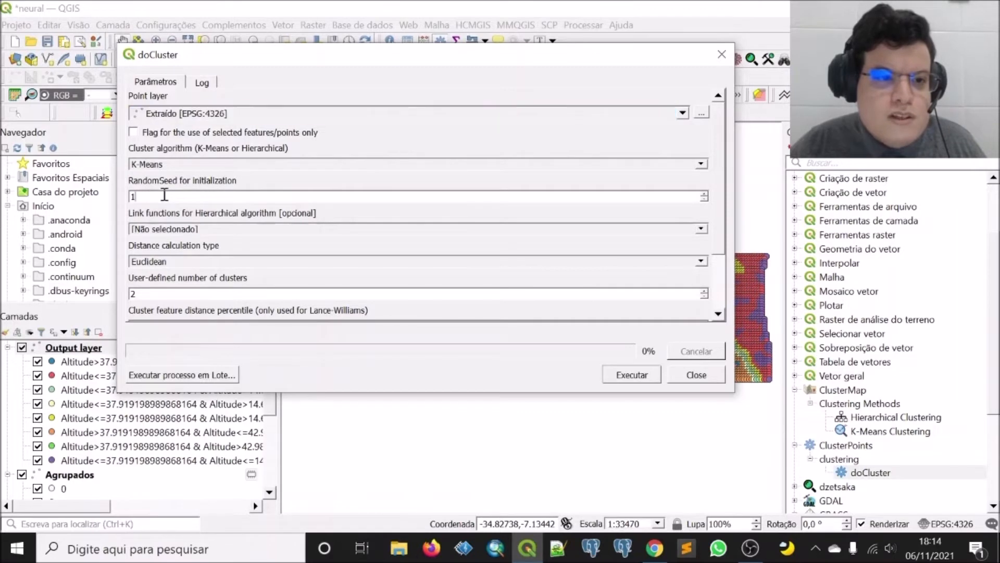
{"action": "left_click", "coordinate": [187, 230]}
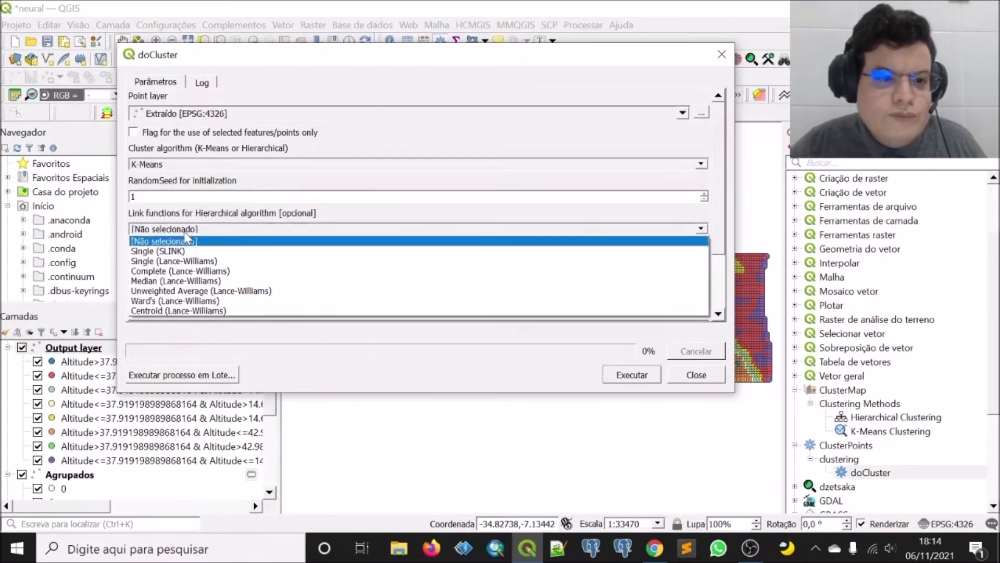
{"action": "left_click", "coordinate": [200, 272]}
{"action": "left_click", "coordinate": [165, 292]}
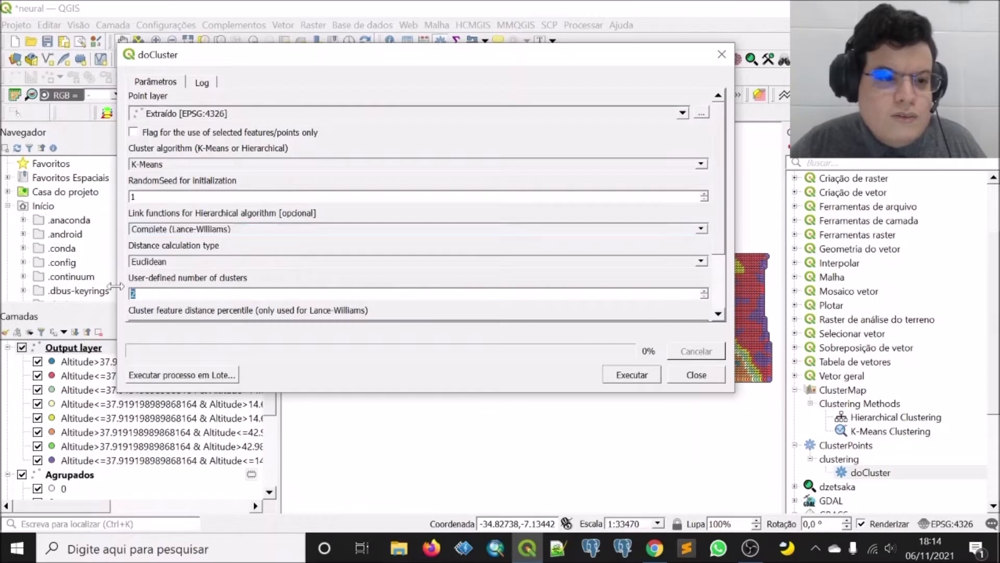
{"action": "key", "text": "BackSpace"}
{"action": "type", "text": "8"}
- Set the cluster feature distance percentile to 9, use Altitude as the attribute field, and run doCluster in the background
{"action": "left_click_drag", "start_coordinate": [719, 205], "coordinate": [726, 284]}
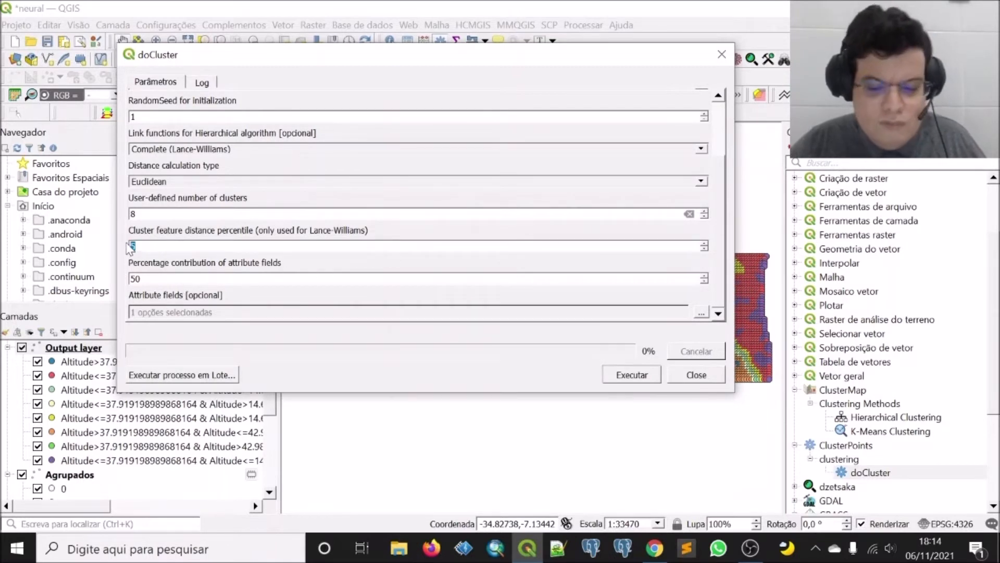
{"action": "type", "text": "9"}
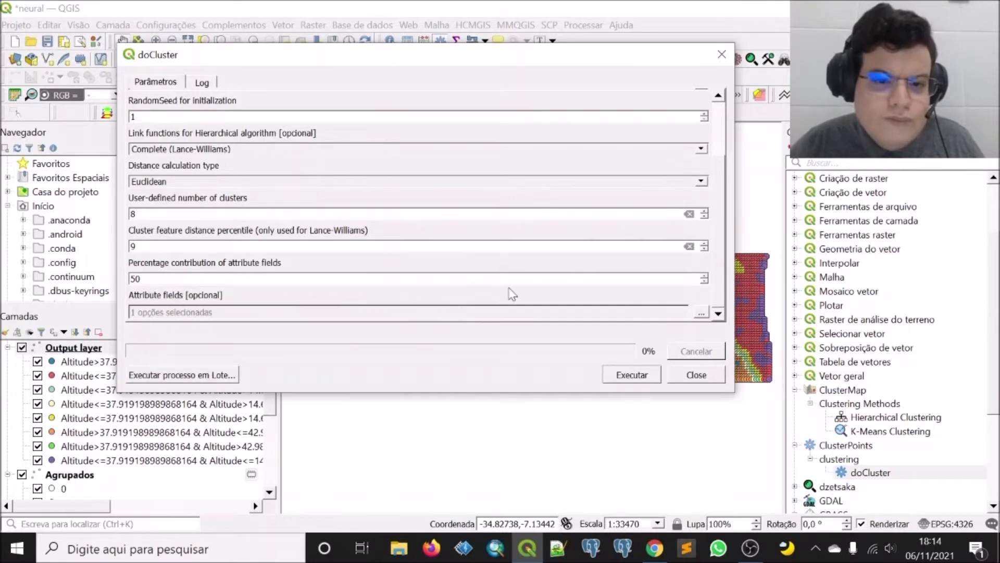
{"action": "left_click", "coordinate": [701, 314]}
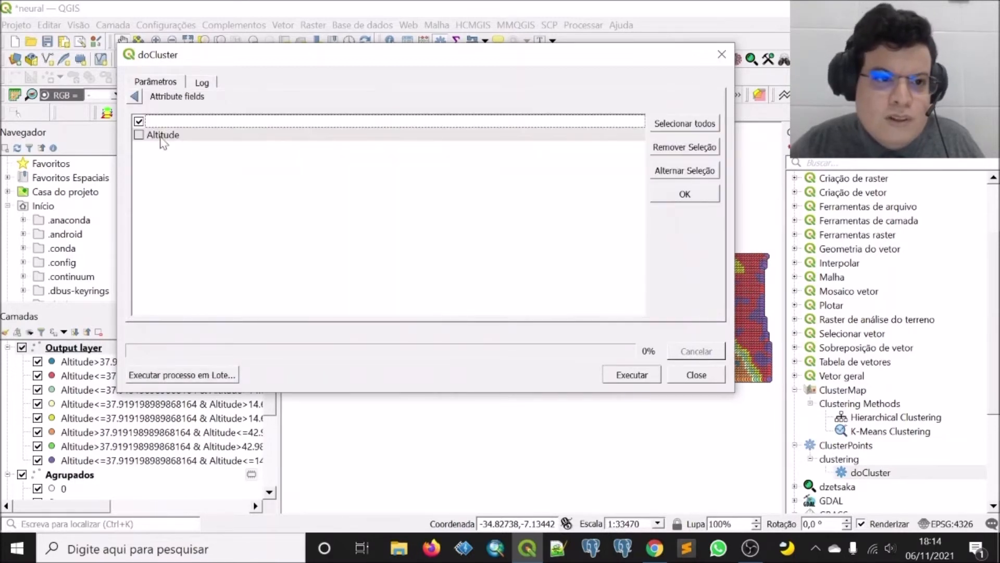
{"action": "left_click", "coordinate": [134, 99]}
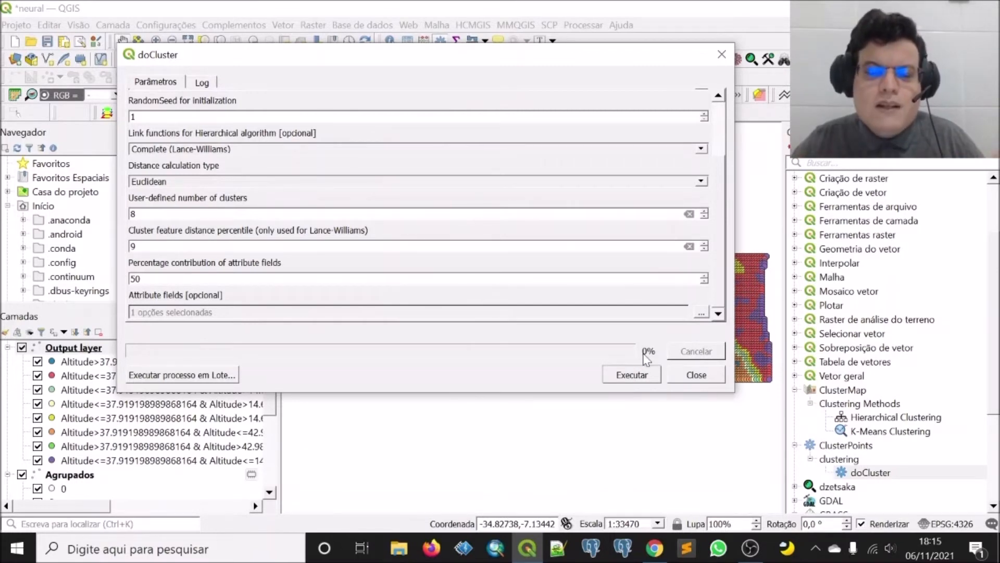
{"action": "left_click", "coordinate": [621, 375]}
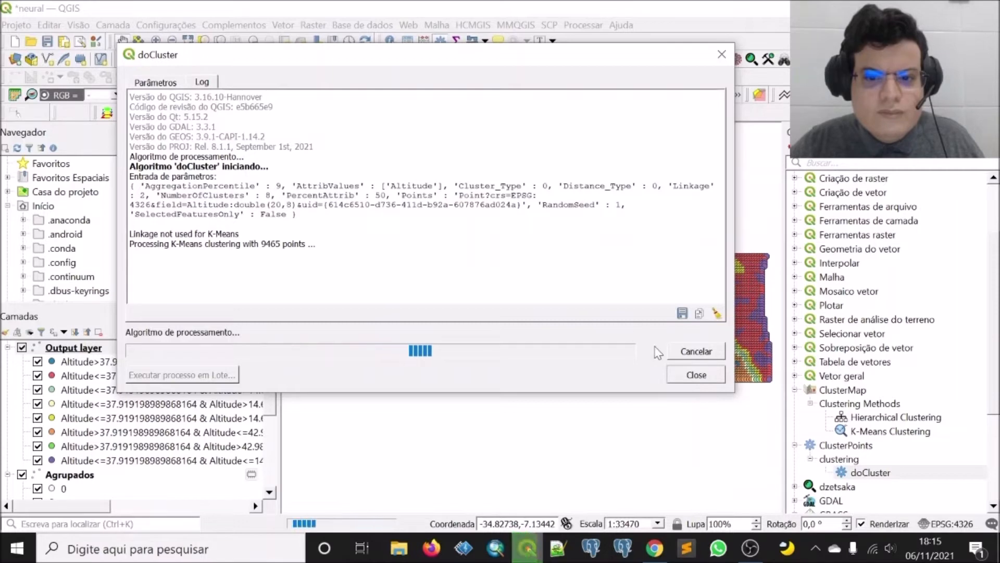
{"action": "left_click", "coordinate": [696, 375]}
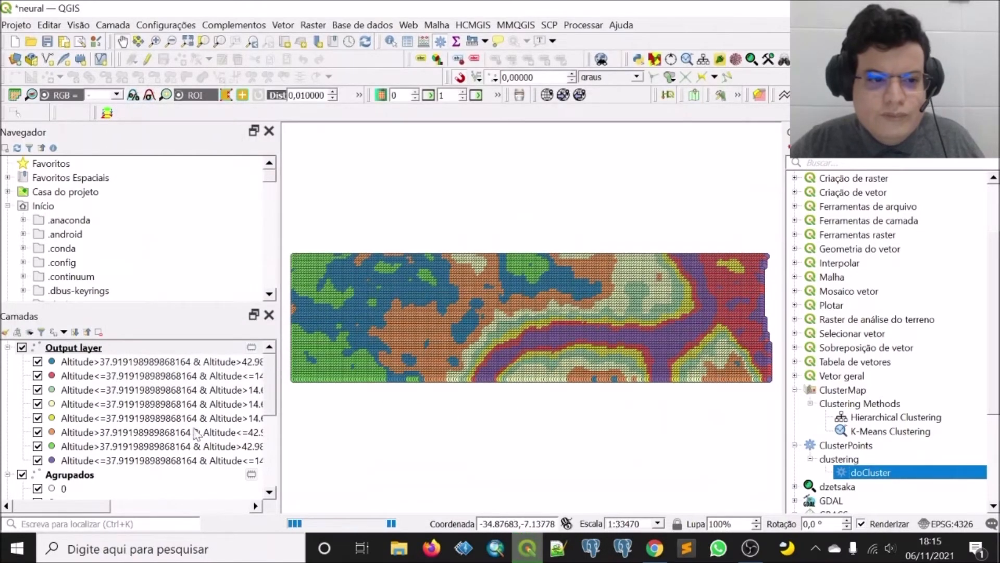
- Review the legend classes of Output layer and Agrupados in the layer list and select Output layer
{"action": "scroll", "coordinate": [196, 436], "scroll_direction": "down", "scroll_amount": 2}
{"action": "scroll", "coordinate": [196, 436], "scroll_direction": "up", "scroll_amount": 2}
{"action": "scroll", "coordinate": [195, 436], "scroll_direction": "down", "scroll_amount": 2}
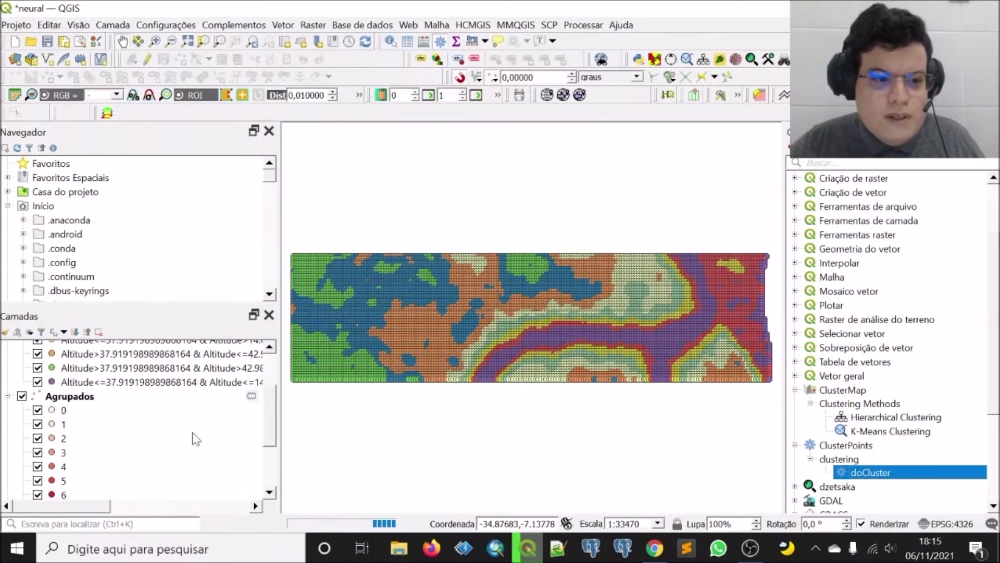
{"action": "scroll", "coordinate": [196, 438], "scroll_direction": "up", "scroll_amount": 1}
{"action": "scroll", "coordinate": [197, 438], "scroll_direction": "down", "scroll_amount": 1}
{"action": "scroll", "coordinate": [157, 430], "scroll_direction": "up", "scroll_amount": 1}
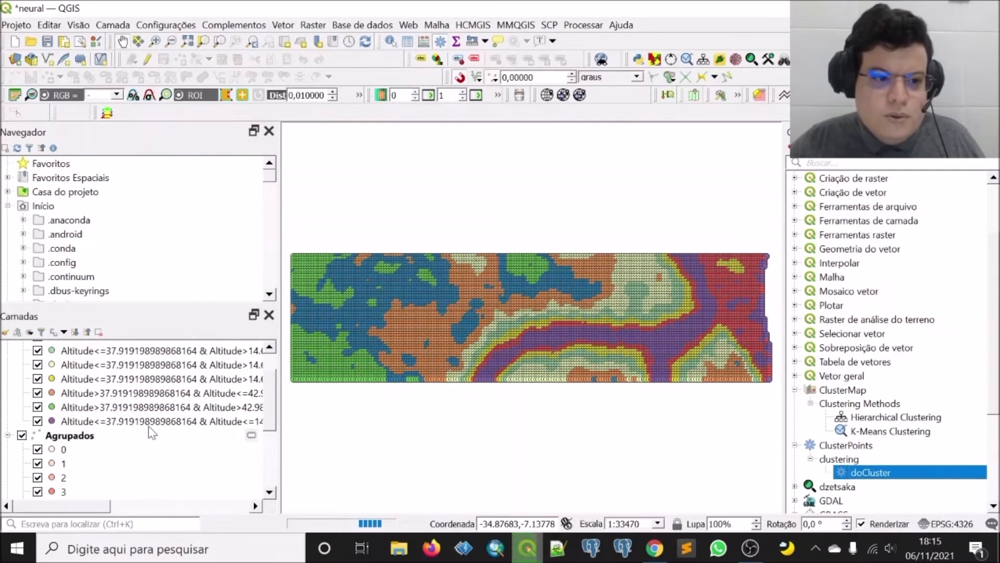
{"action": "scroll", "coordinate": [79, 436], "scroll_direction": "up", "scroll_amount": 1}
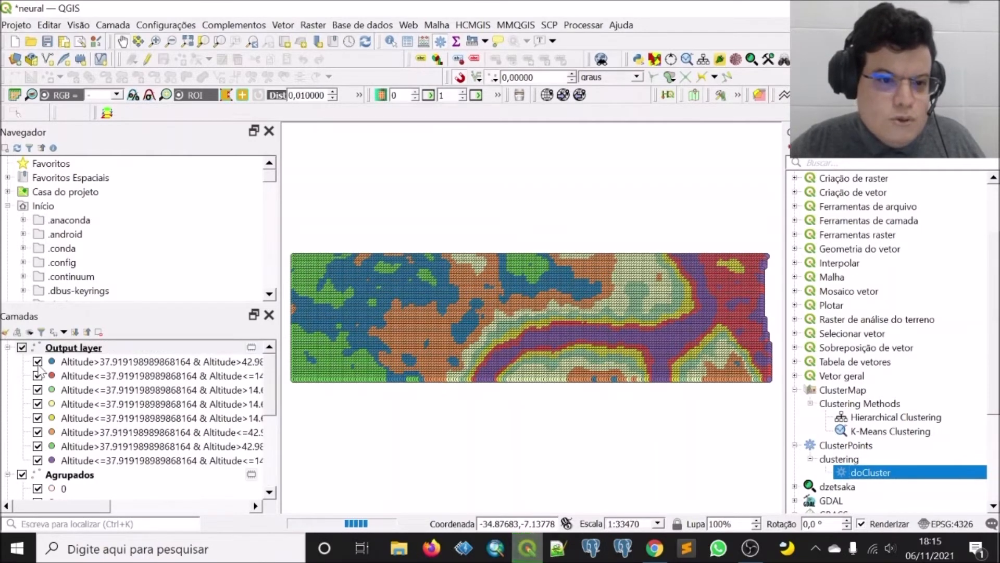
{"action": "left_click", "coordinate": [90, 349]}
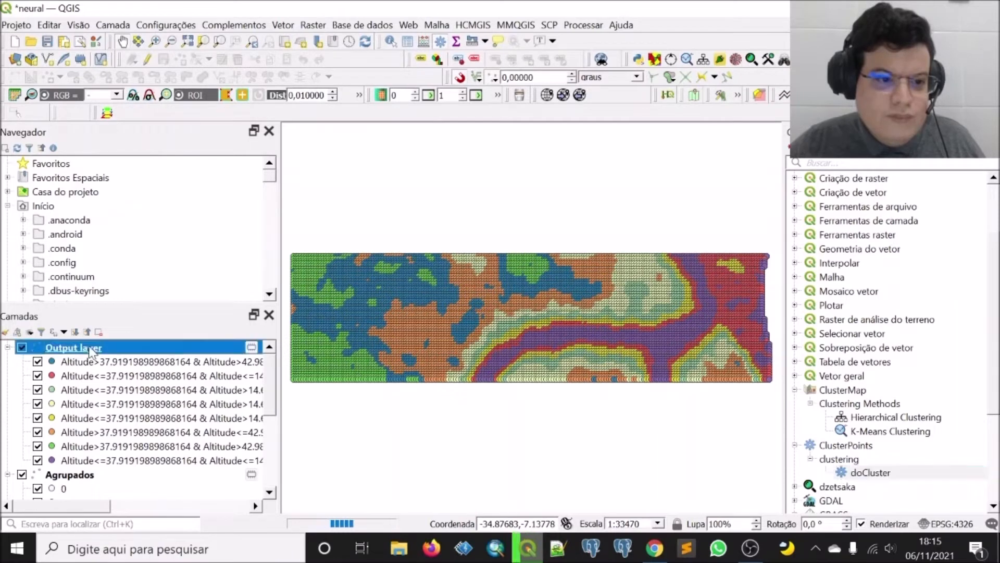
- Search the processing algorithms for "rasteri", look through the rasterization tools, and clear the search
{"action": "left_click", "coordinate": [821, 163]}
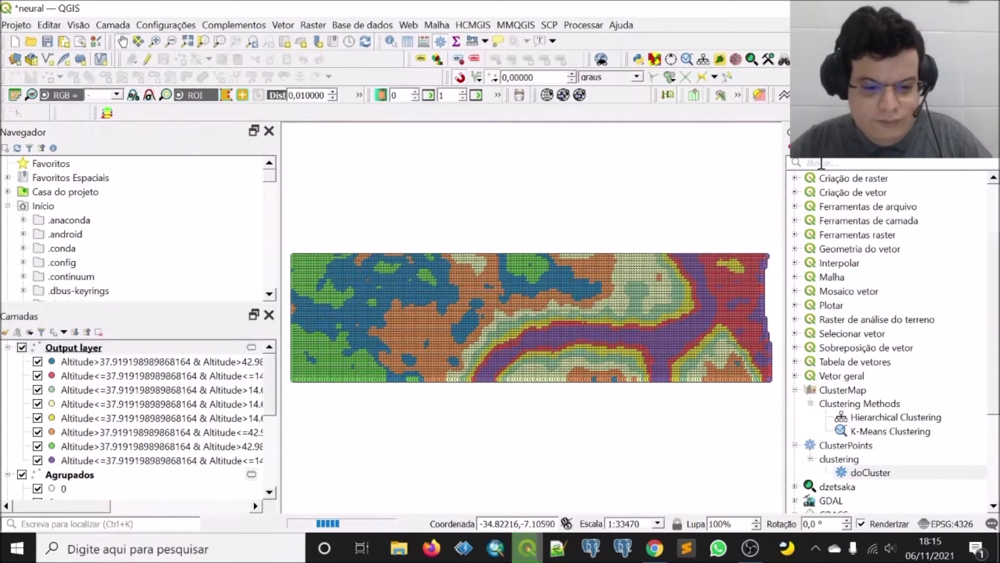
{"action": "type", "text": "raster"}
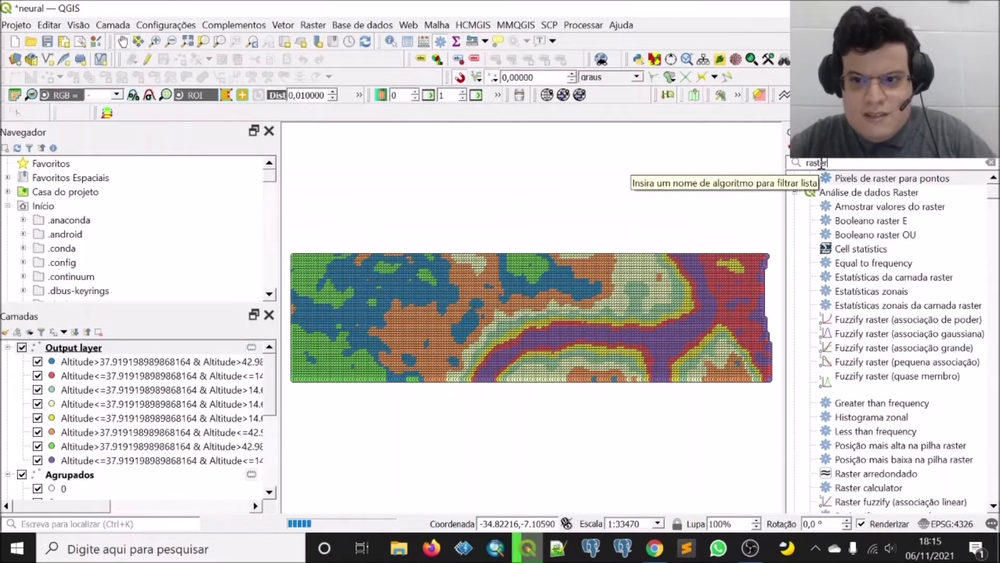
{"action": "type", "text": "i"}
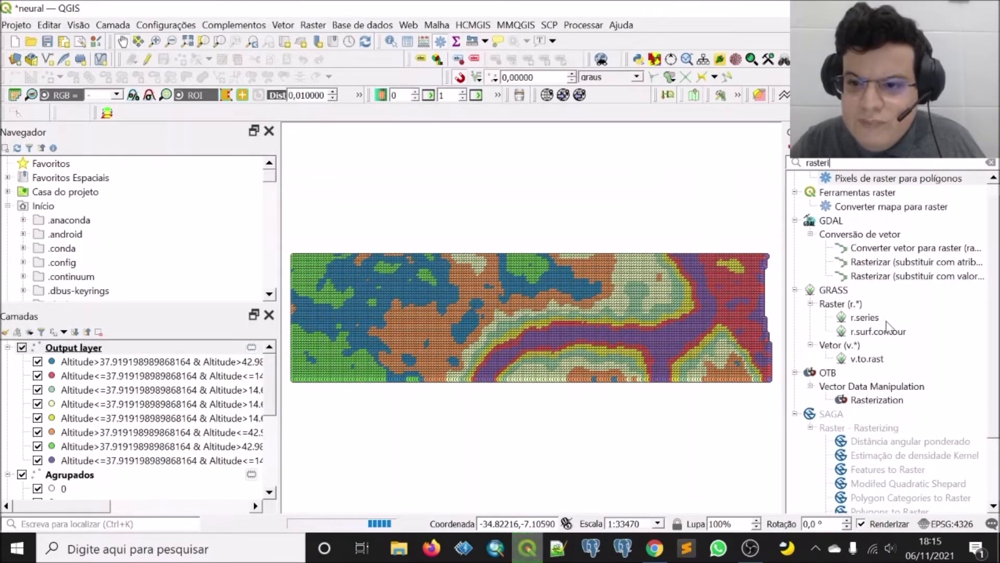
{"action": "scroll", "coordinate": [888, 334], "scroll_direction": "down", "scroll_amount": 1}
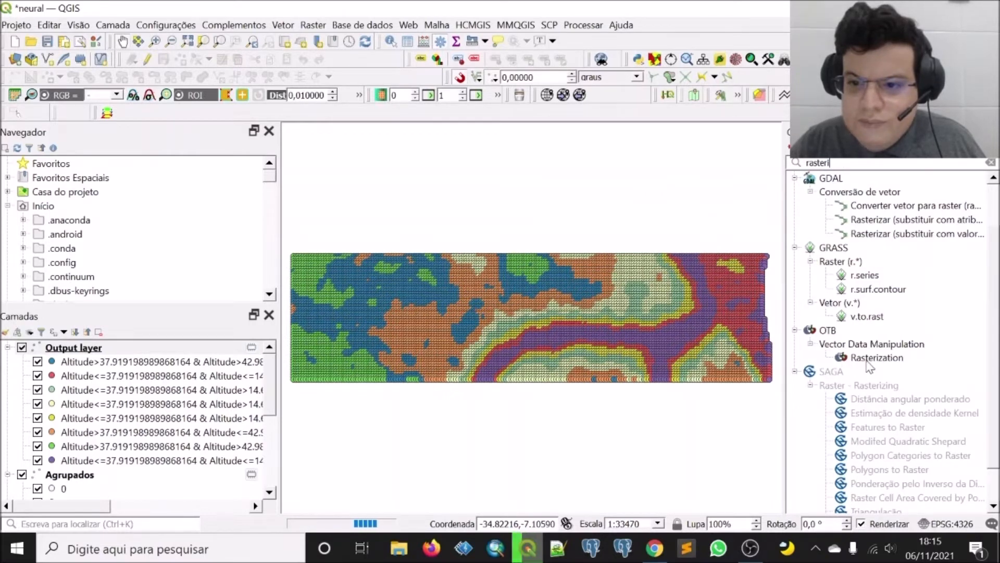
{"action": "scroll", "coordinate": [869, 359], "scroll_direction": "down", "scroll_amount": 1}
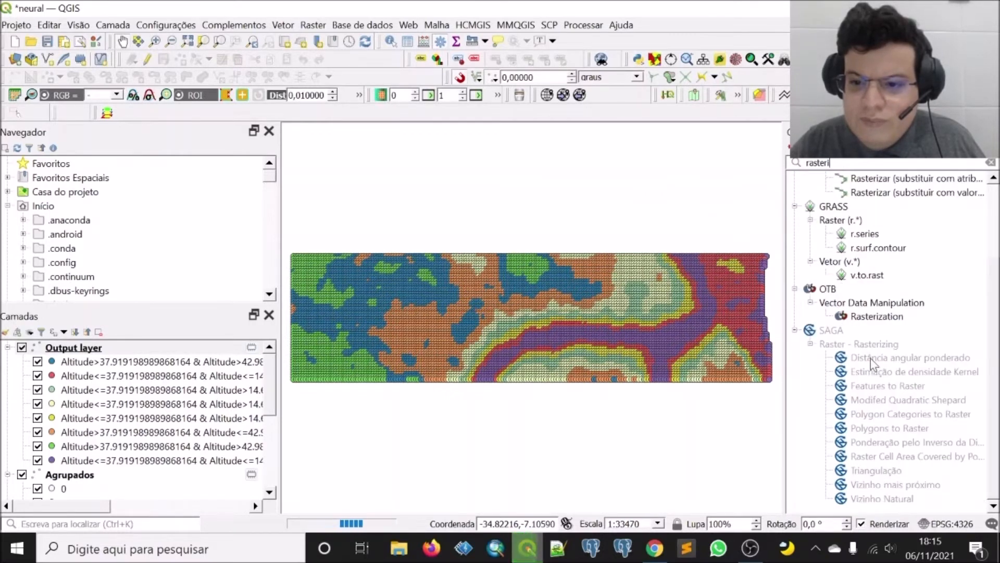
{"action": "scroll", "coordinate": [871, 362], "scroll_direction": "up", "scroll_amount": 3}
{"action": "left_click_drag", "start_coordinate": [837, 165], "coordinate": [793, 163]}
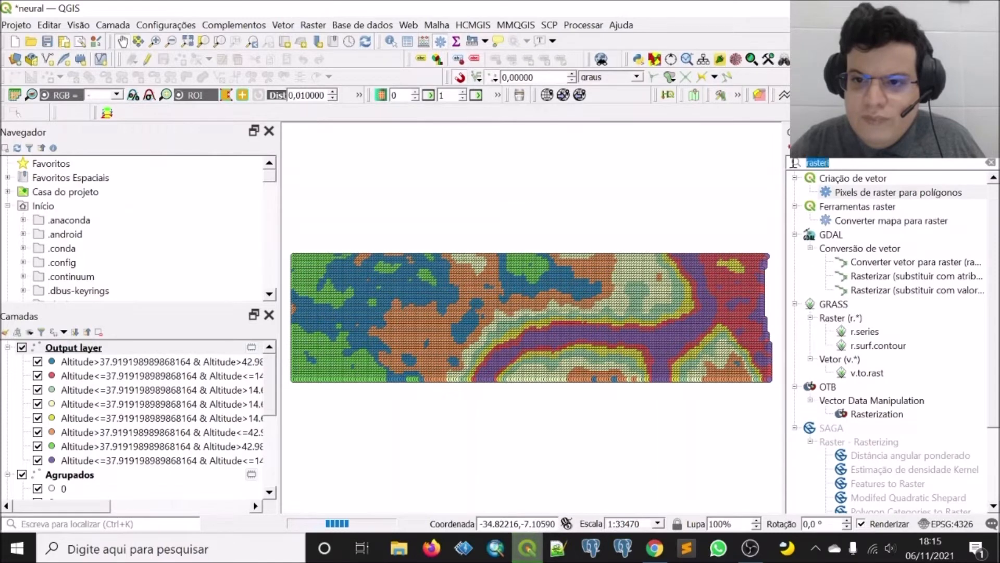
{"action": "key", "text": "BackSpace"}
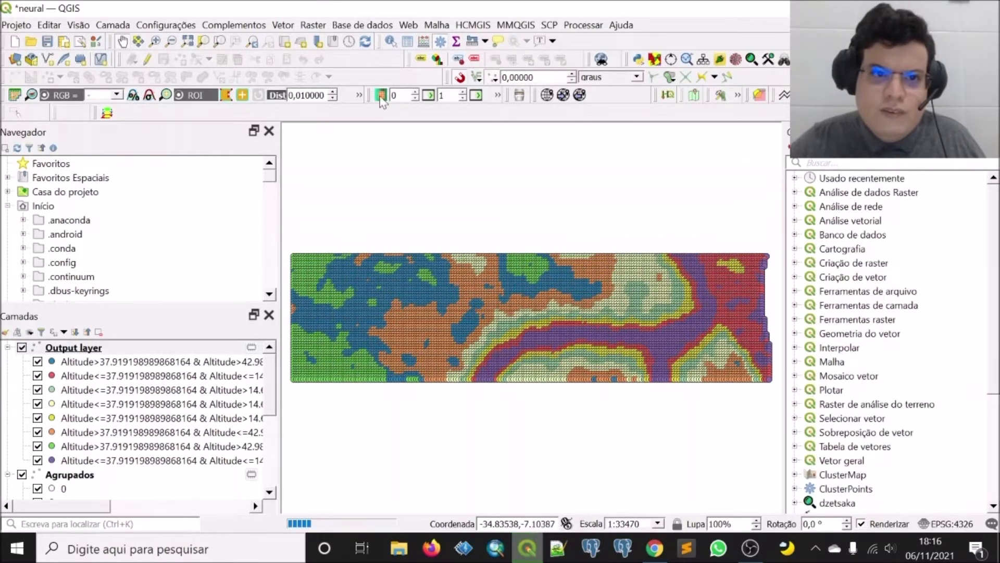
- Open the vector-to-raster conversion for Output layer, with cluster as the burn-in field and Pixels as the output size units
{"action": "left_click", "coordinate": [313, 25]}
{"action": "mouse_move", "coordinate": [355, 203]}
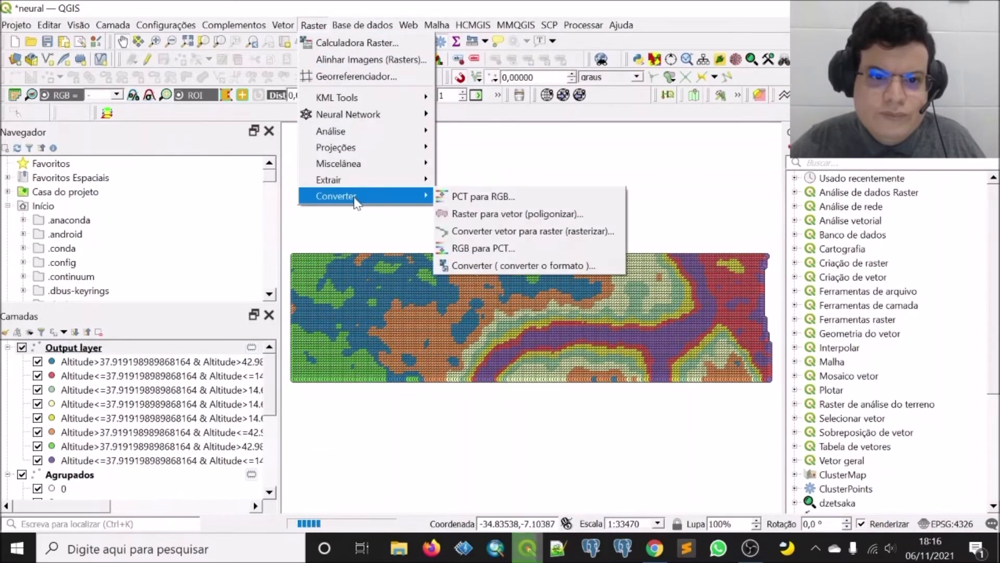
{"action": "left_click", "coordinate": [498, 239]}
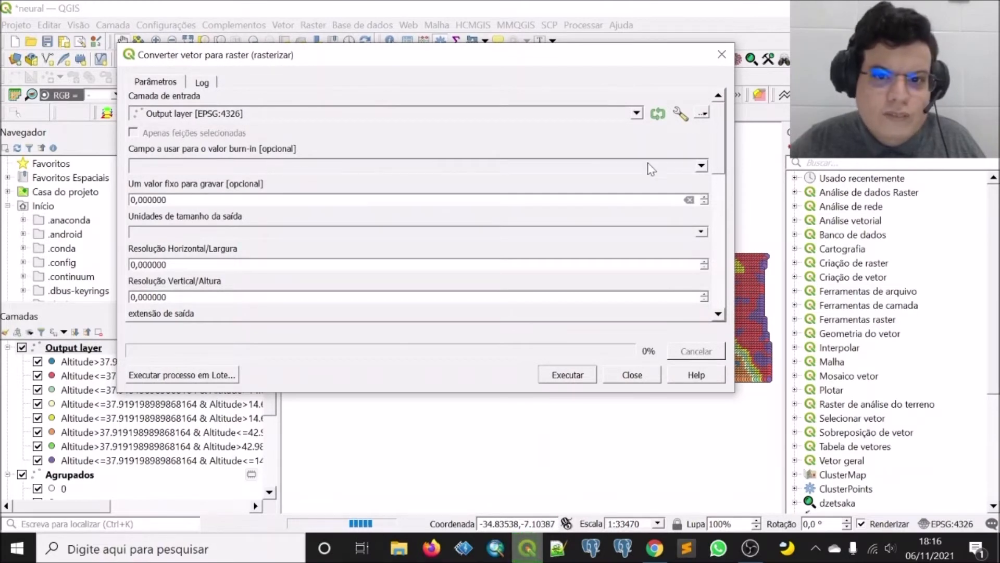
{"action": "left_click", "coordinate": [701, 165]}
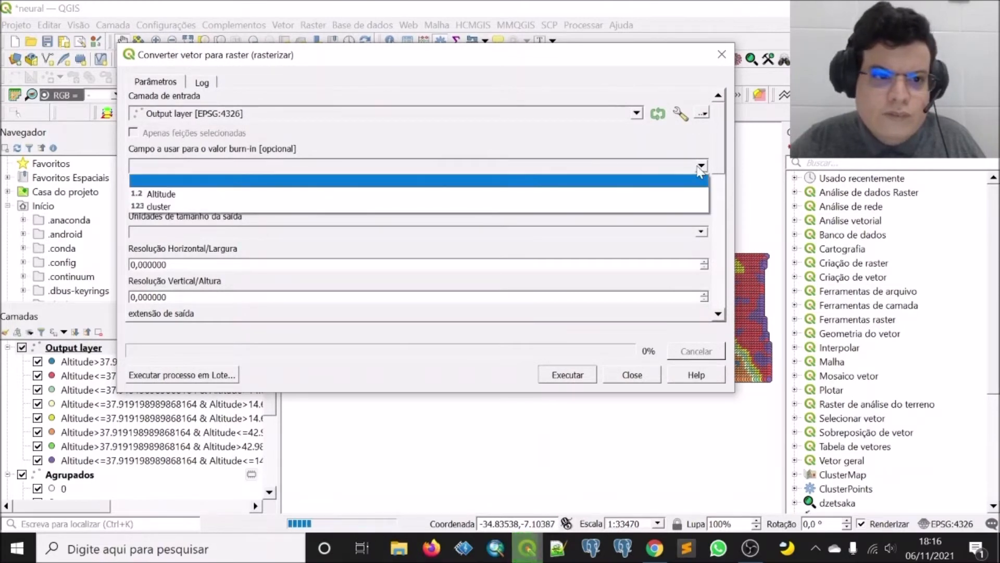
{"action": "left_click", "coordinate": [234, 208]}
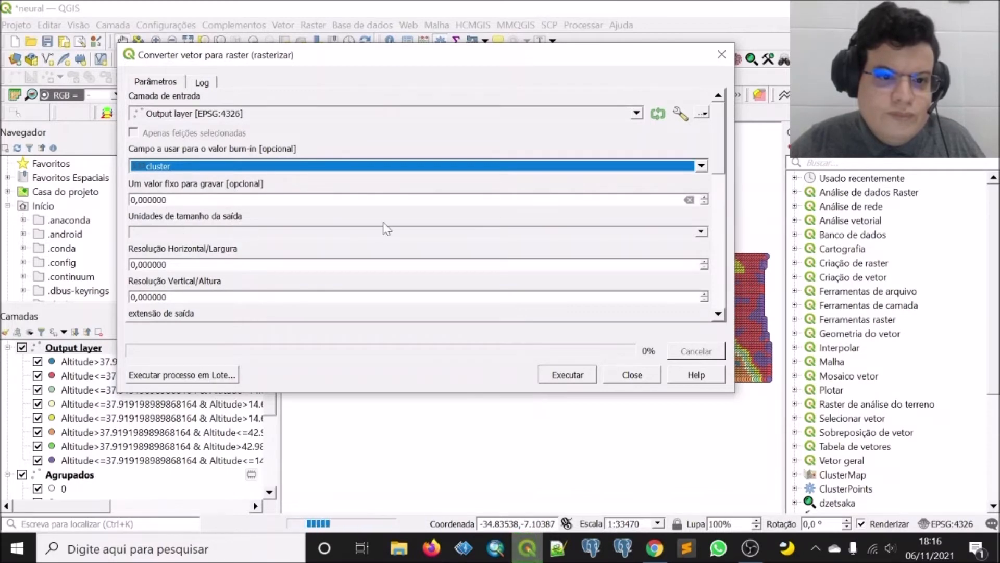
{"action": "left_click", "coordinate": [709, 234]}
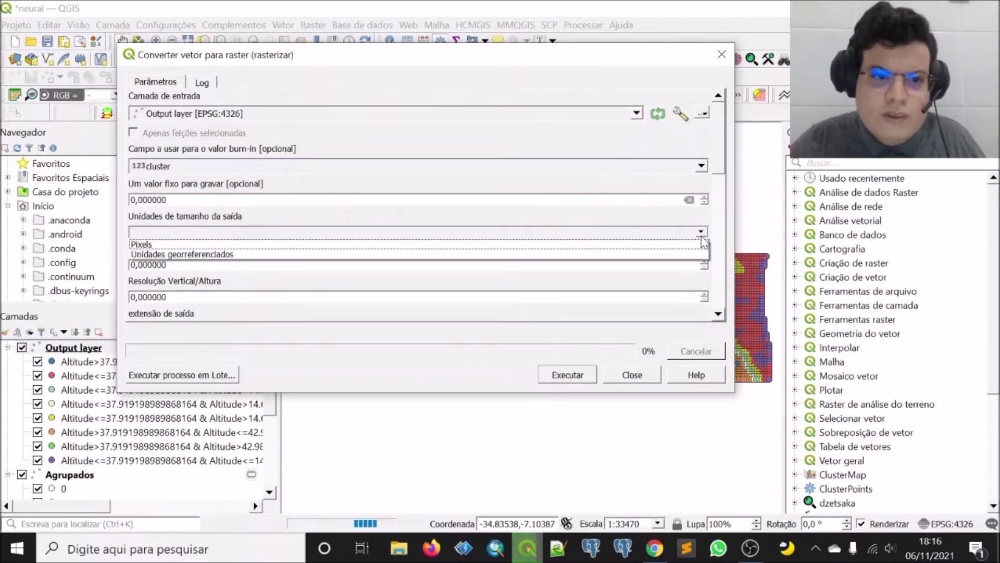
{"action": "left_click", "coordinate": [217, 244]}
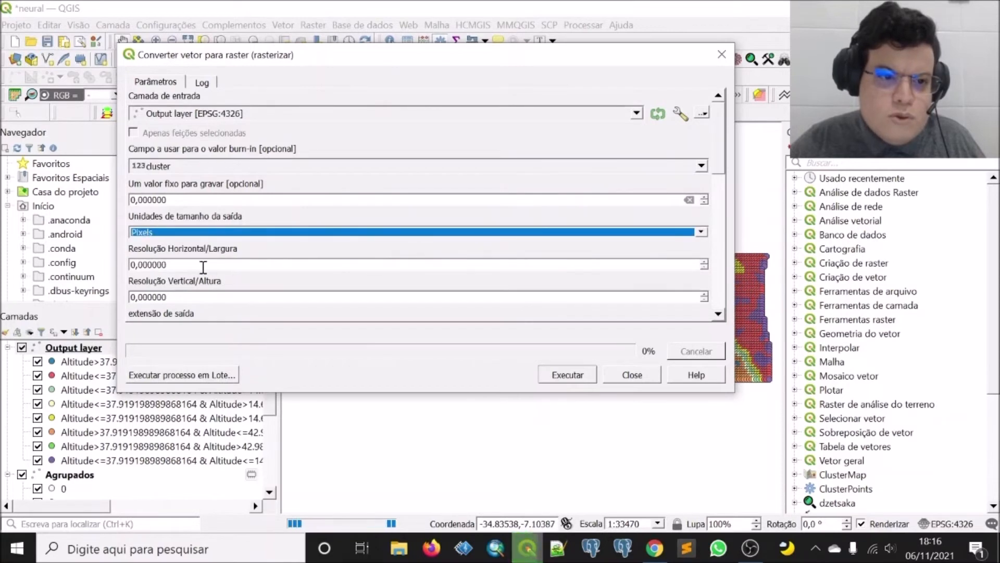
- Set both the horizontal and the vertical resolution of the output raster to 300 pixels
{"action": "left_click_drag", "start_coordinate": [721, 151], "coordinate": [721, 184]}
{"action": "left_click_drag", "start_coordinate": [178, 167], "coordinate": [125, 165]}
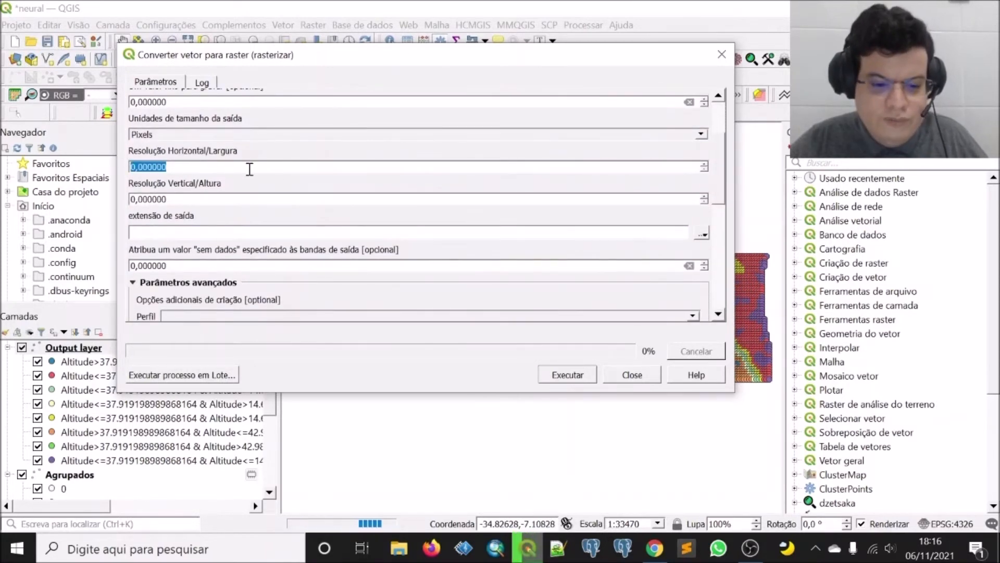
{"action": "type", "text": "300"}
{"action": "left_click_drag", "start_coordinate": [177, 199], "coordinate": [92, 192]}
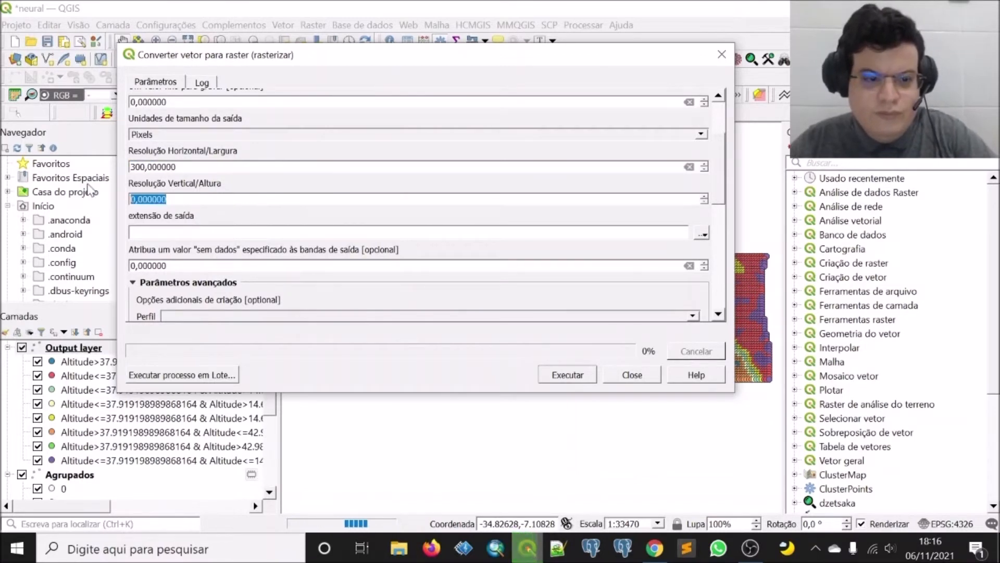
{"action": "type", "text": "300"}
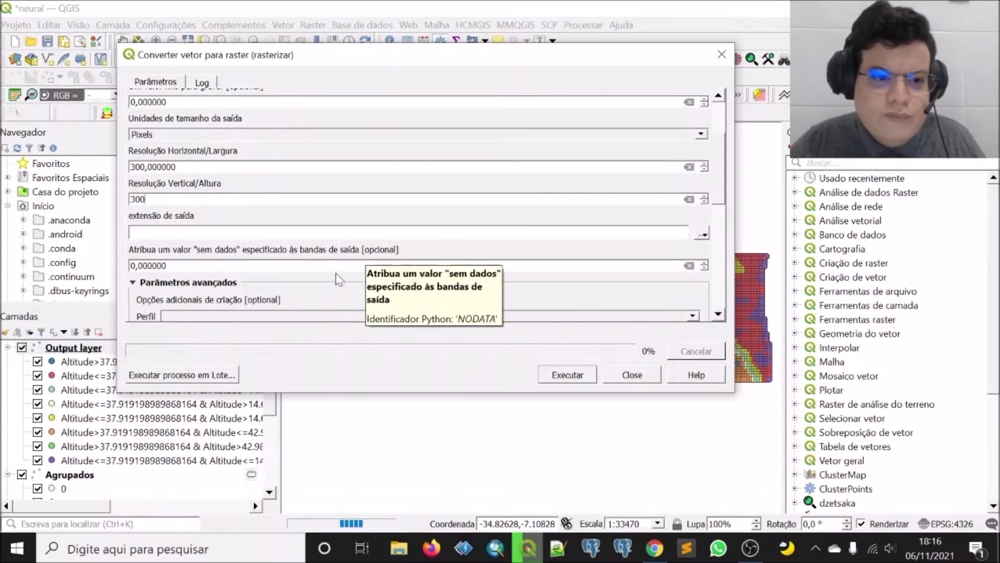
- Try to run the rasterization to a temporary file without specifying an output extent, and check the remaining parameters
{"action": "scroll", "coordinate": [336, 284], "scroll_direction": "down", "scroll_amount": 3}
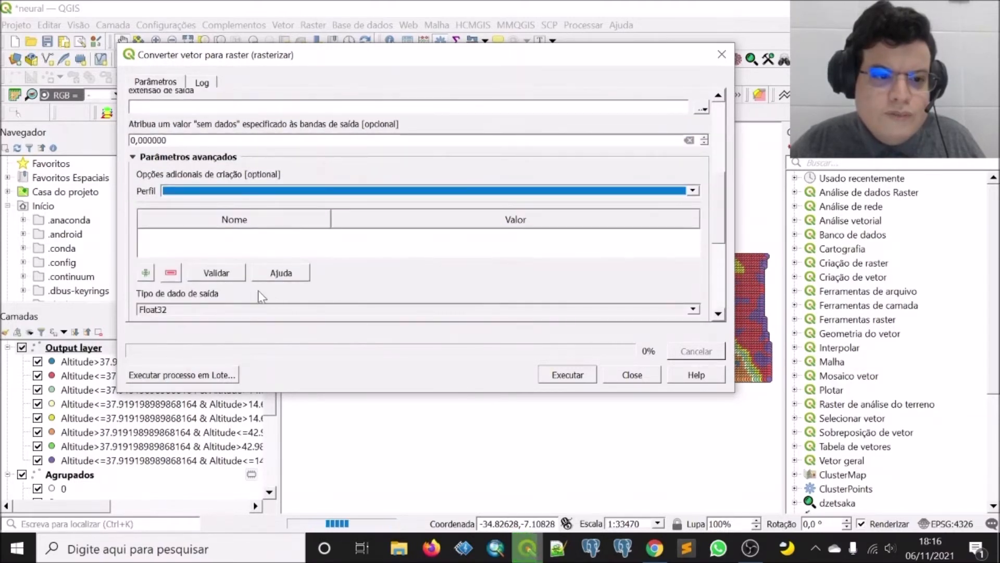
{"action": "scroll", "coordinate": [344, 246], "scroll_direction": "down", "scroll_amount": 1}
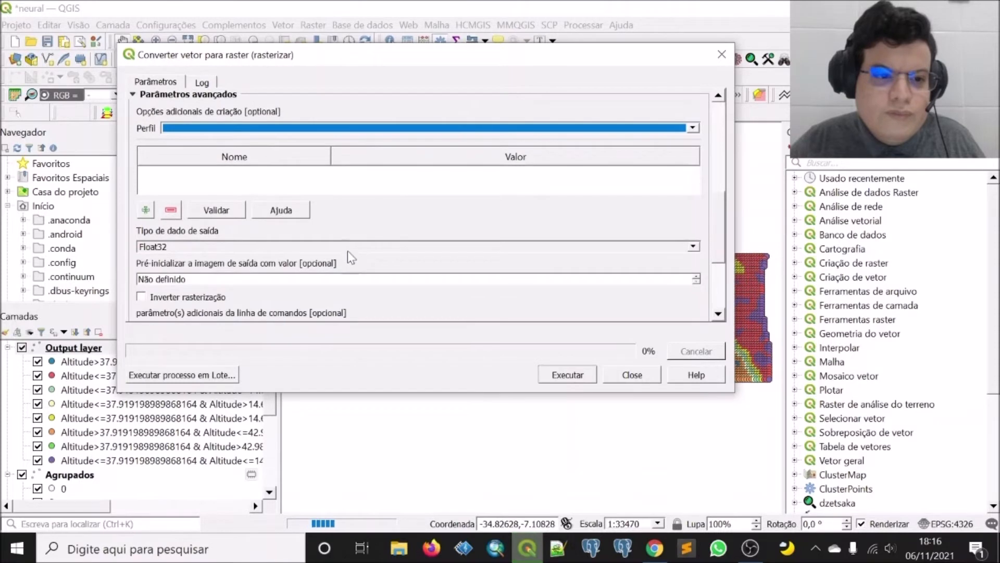
{"action": "left_click", "coordinate": [547, 379]}
{"action": "scroll", "coordinate": [379, 253], "scroll_direction": "down", "scroll_amount": 2}
{"action": "scroll", "coordinate": [499, 240], "scroll_direction": "down", "scroll_amount": 1}
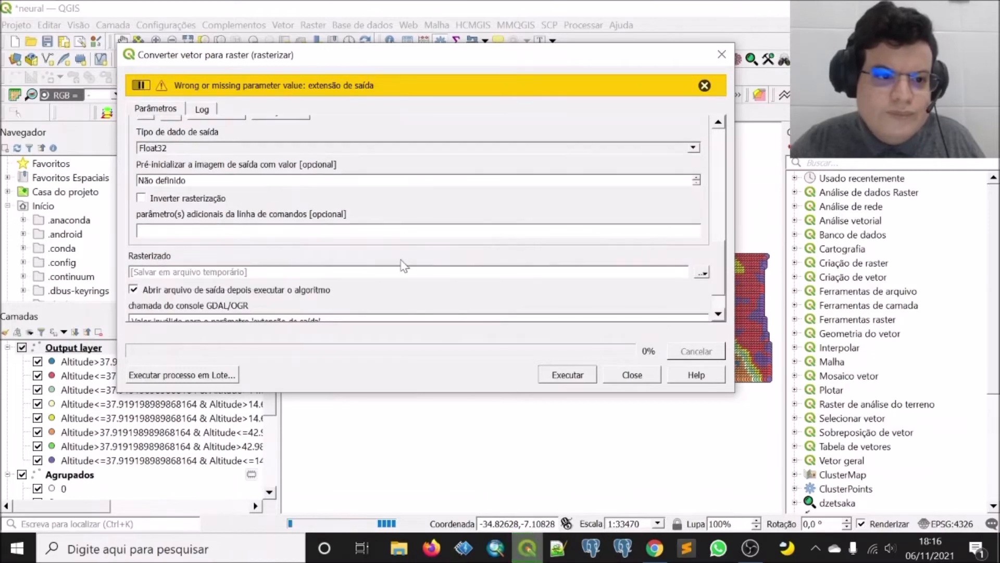
- Calculate the rasterization's output extent from the Extraído layer, run the conversion, and close its dialog
{"action": "scroll", "coordinate": [474, 248], "scroll_direction": "up", "scroll_amount": 1}
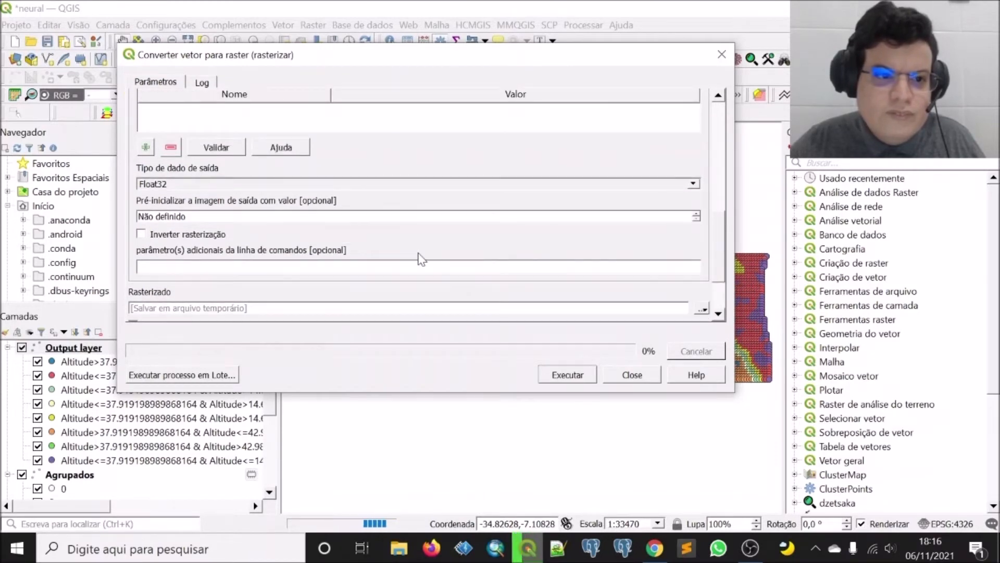
{"action": "scroll", "coordinate": [427, 255], "scroll_direction": "up", "scroll_amount": 3}
{"action": "scroll", "coordinate": [422, 245], "scroll_direction": "up", "scroll_amount": 1}
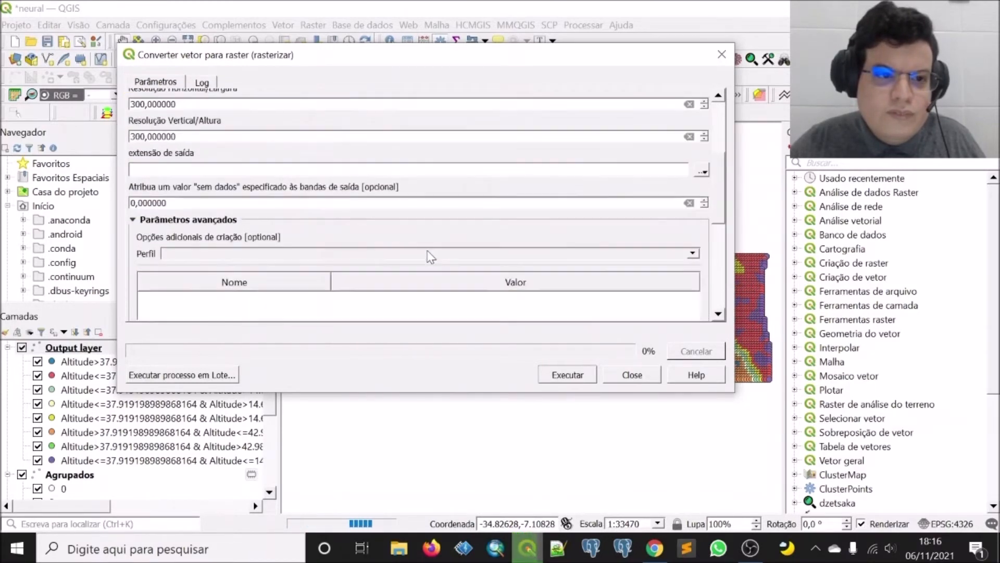
{"action": "left_click", "coordinate": [702, 171]}
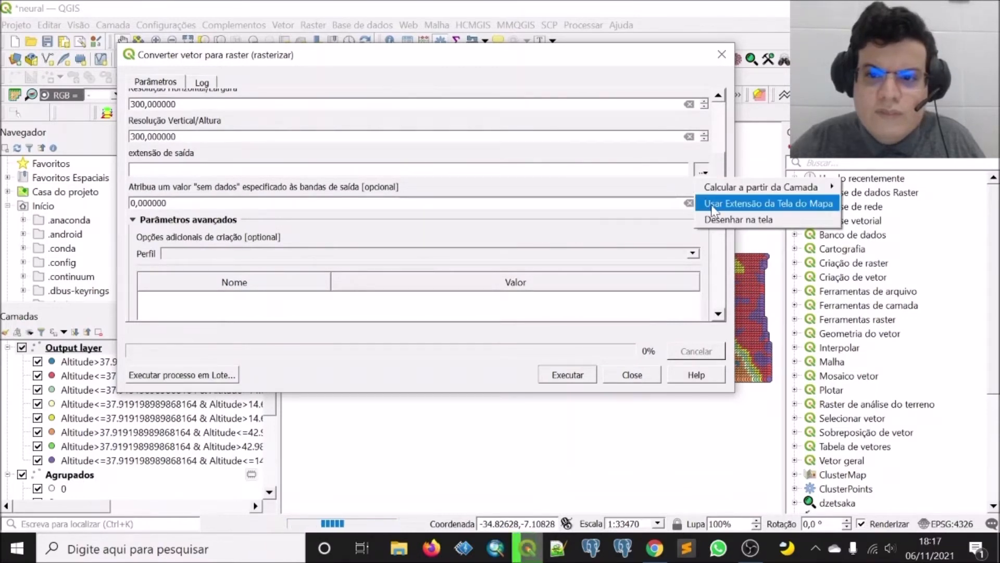
{"action": "mouse_move", "coordinate": [722, 193]}
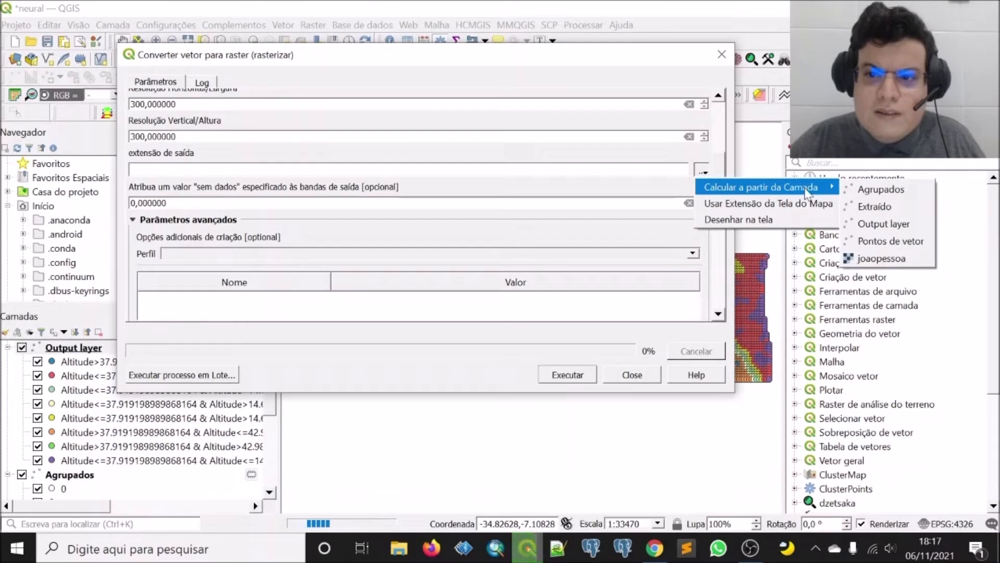
{"action": "left_click", "coordinate": [856, 209]}
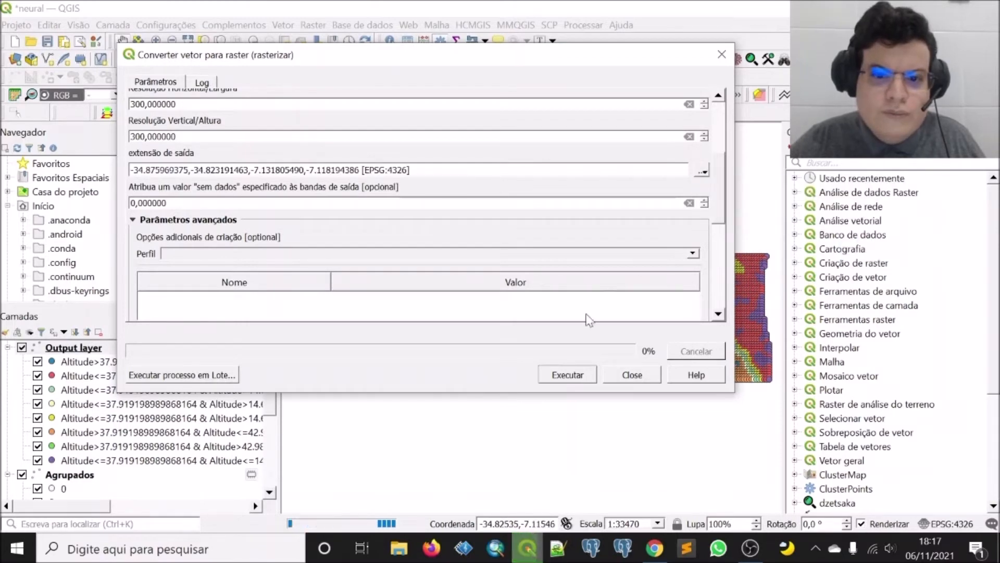
{"action": "left_click", "coordinate": [575, 373]}
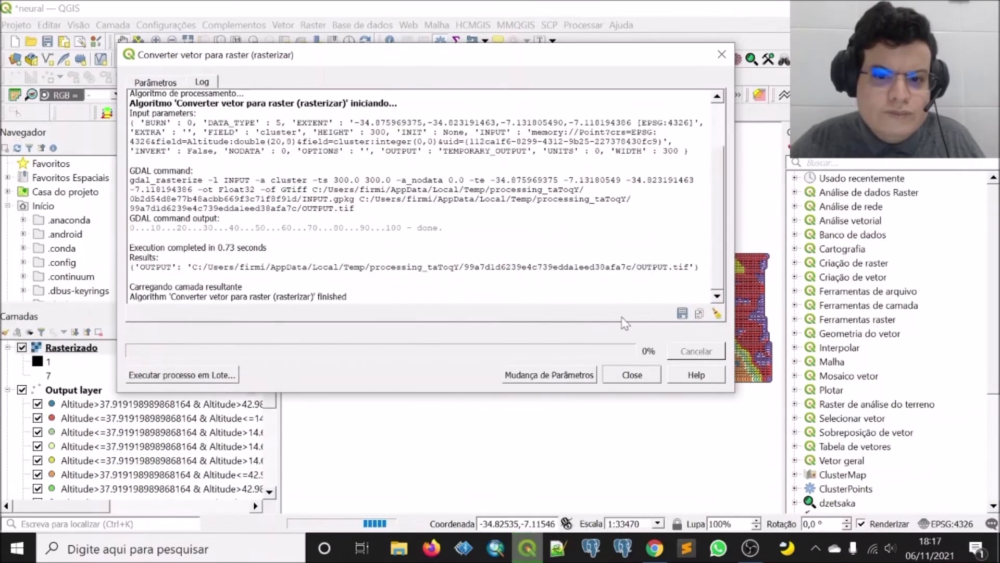
{"action": "left_click", "coordinate": [632, 375]}
- Hide the Output layer and Agrupados point layers on the map
{"action": "left_click", "coordinate": [21, 390]}
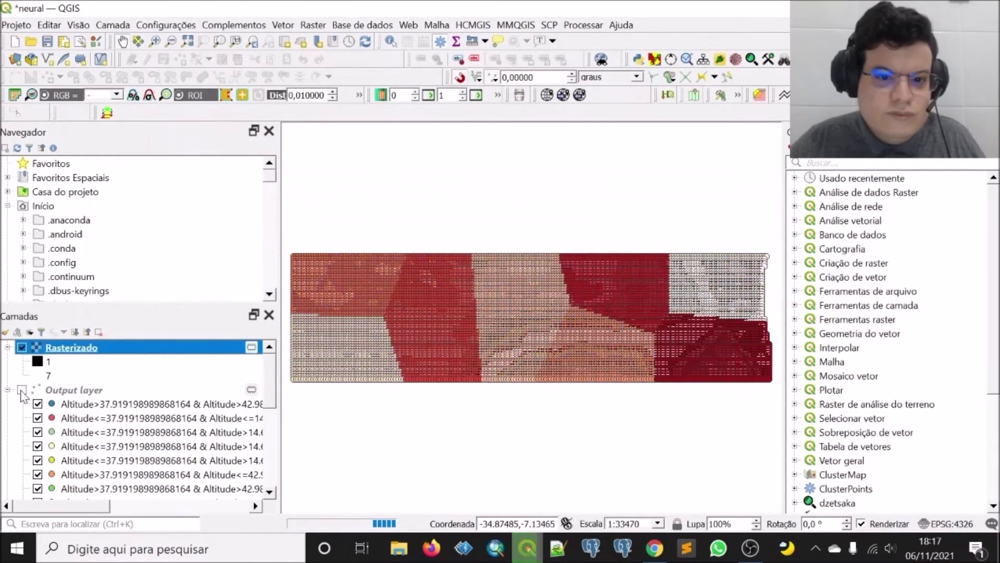
{"action": "scroll", "coordinate": [23, 417], "scroll_direction": "down", "scroll_amount": 4}
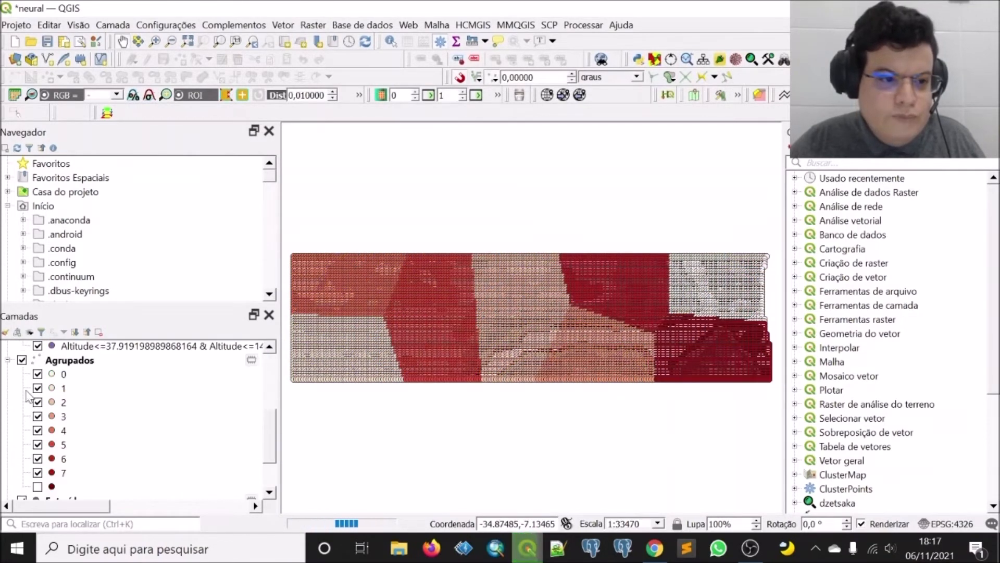
{"action": "left_click", "coordinate": [22, 360]}
{"action": "scroll", "coordinate": [30, 374], "scroll_direction": "up", "scroll_amount": 4}
- In the Rasterizado layer's symbology, set the render type to Banda simples falsa-cor with Método Discreto interpolation
{"action": "right_click", "coordinate": [56, 351]}
{"action": "left_click", "coordinate": [71, 336]}
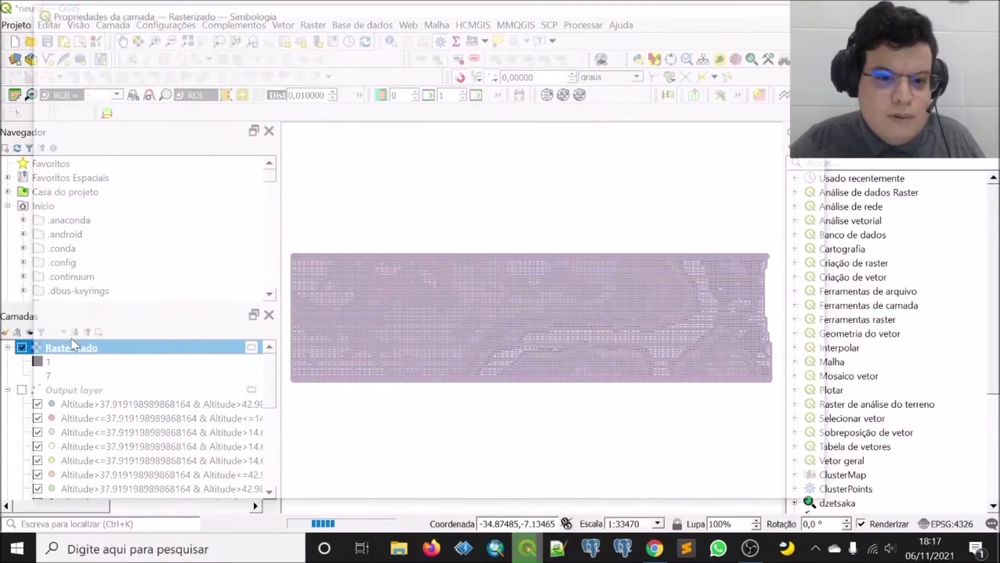
{"action": "left_click", "coordinate": [281, 48]}
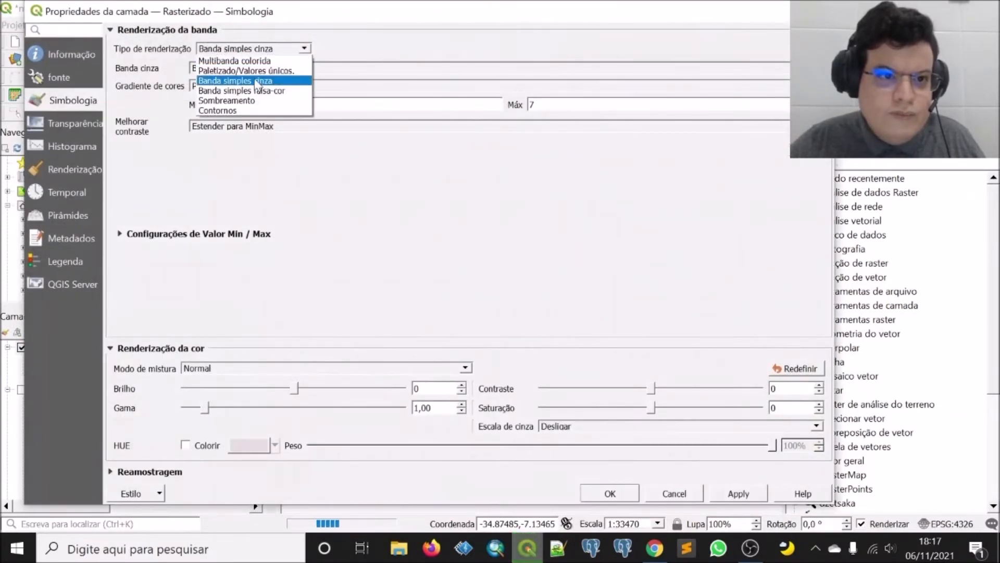
{"action": "left_click", "coordinate": [248, 91]}
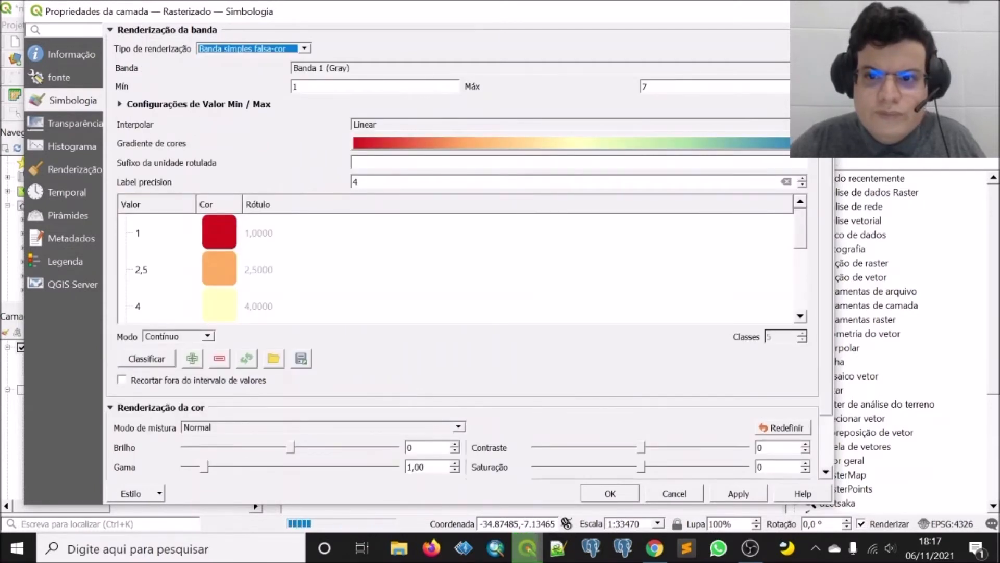
{"action": "left_click", "coordinate": [800, 124]}
{"action": "left_click", "coordinate": [473, 136]}
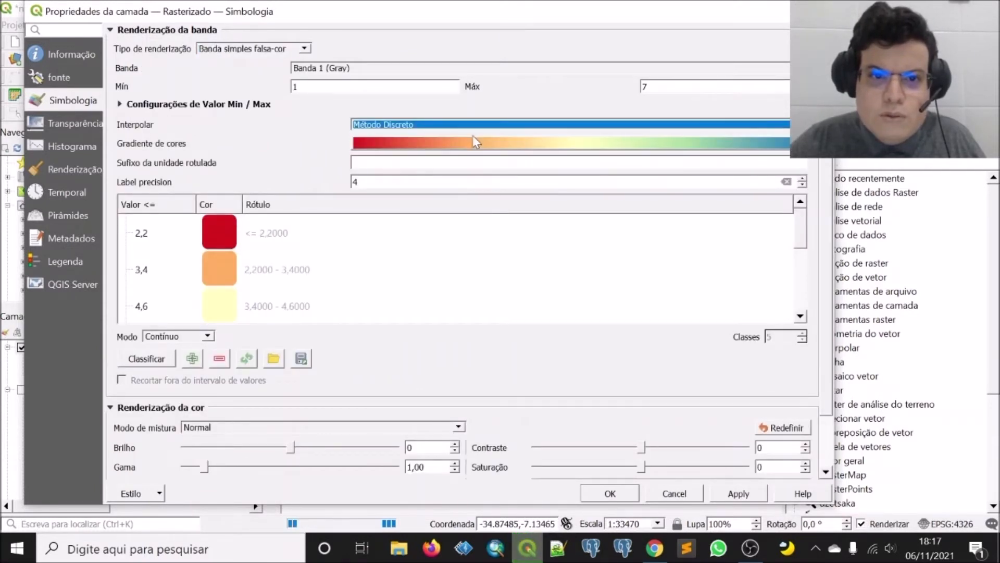
- Invert the Rasterizado layer's colour ramp so it runs from blue to red, and accept the symbology
{"action": "left_click", "coordinate": [737, 145]}
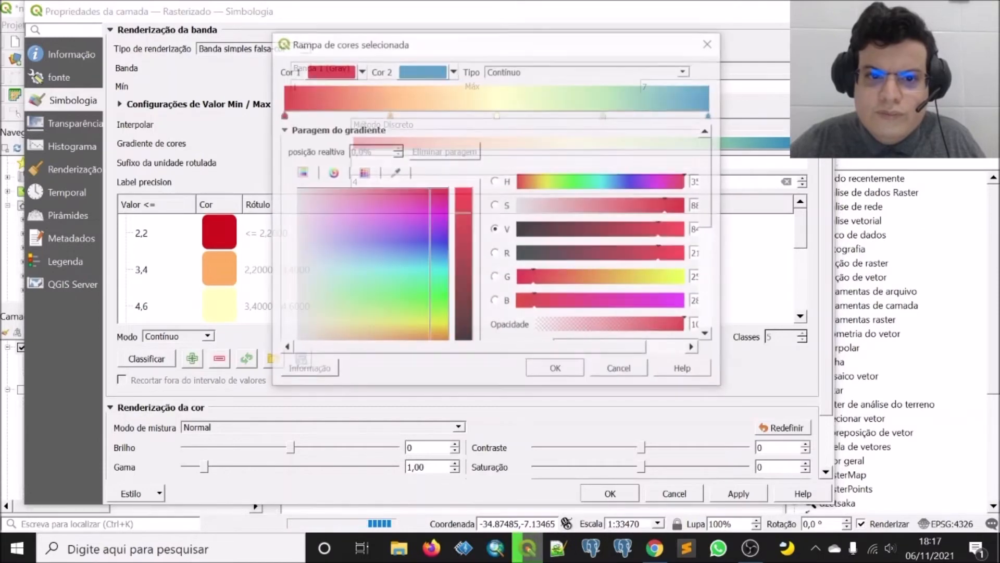
{"action": "left_click", "coordinate": [710, 42]}
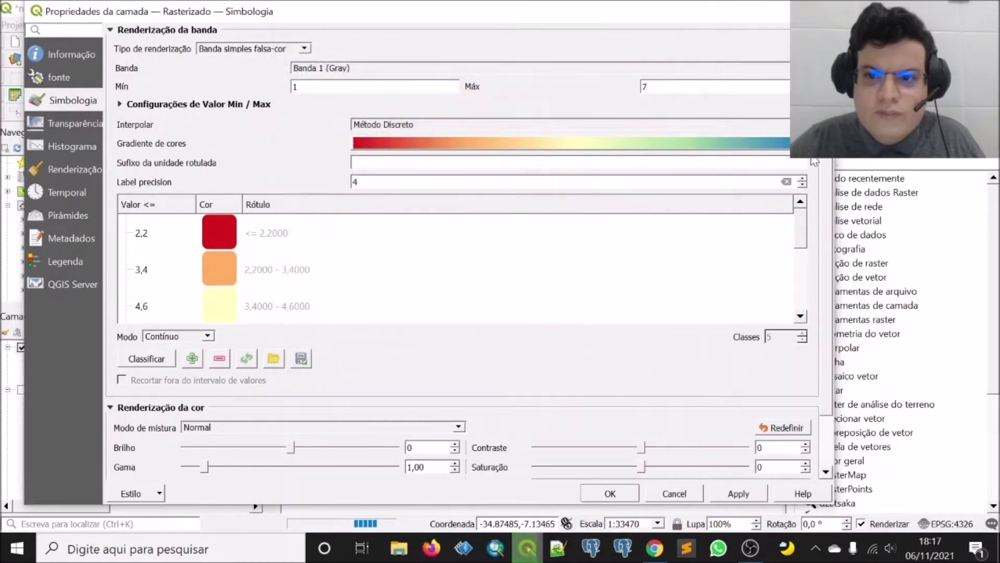
{"action": "left_click", "coordinate": [811, 143]}
{"action": "left_click", "coordinate": [437, 160]}
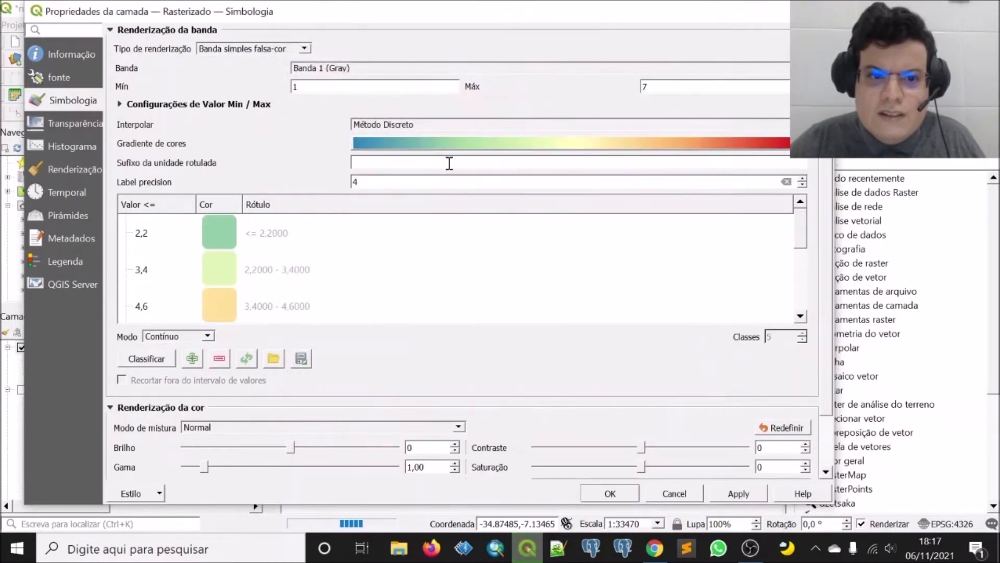
{"action": "left_click", "coordinate": [607, 494]}
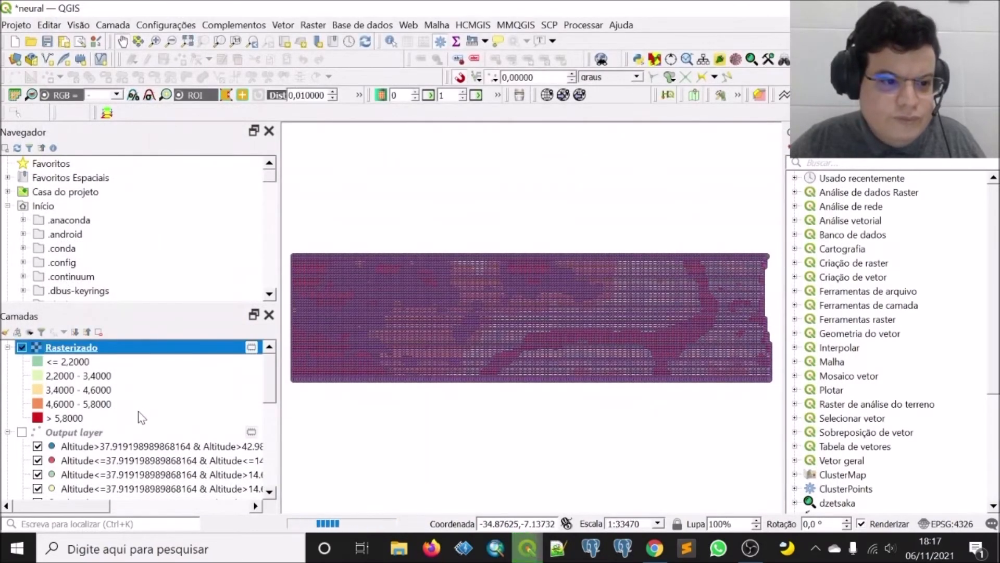
- Change the Rasterizado layer's colour interpolation to Método Exato and apply it
{"action": "right_click", "coordinate": [83, 348]}
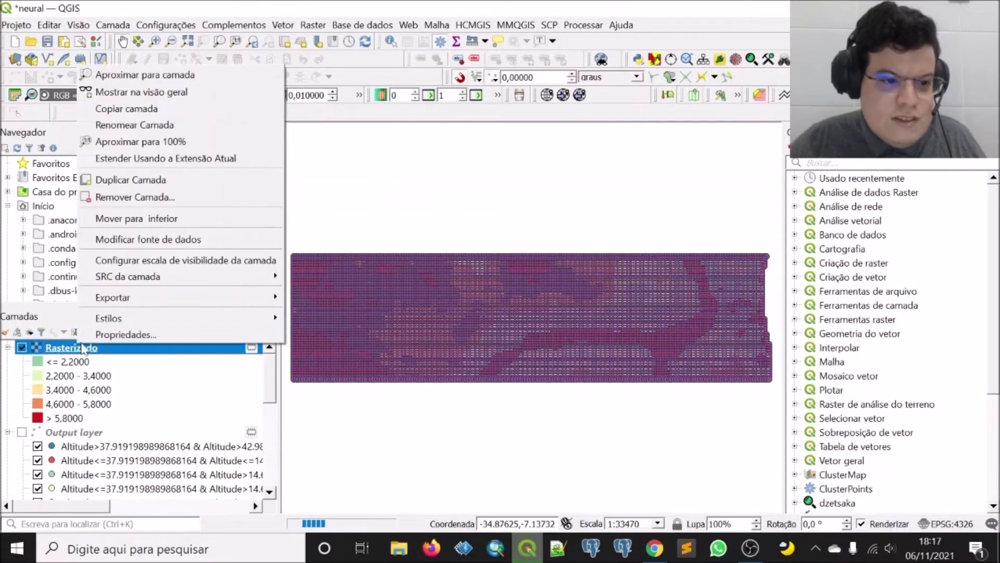
{"action": "left_click", "coordinate": [95, 335]}
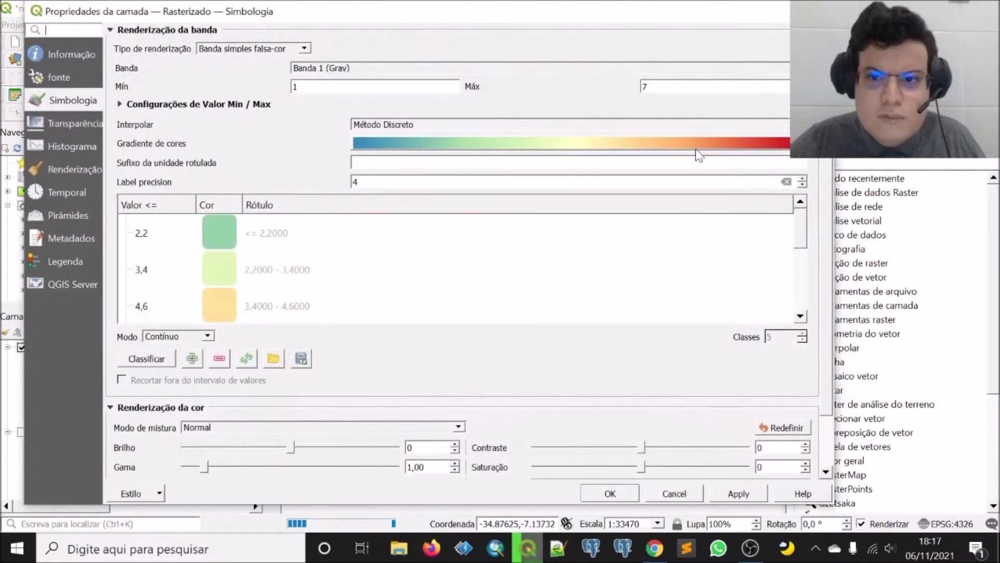
{"action": "left_click", "coordinate": [786, 126]}
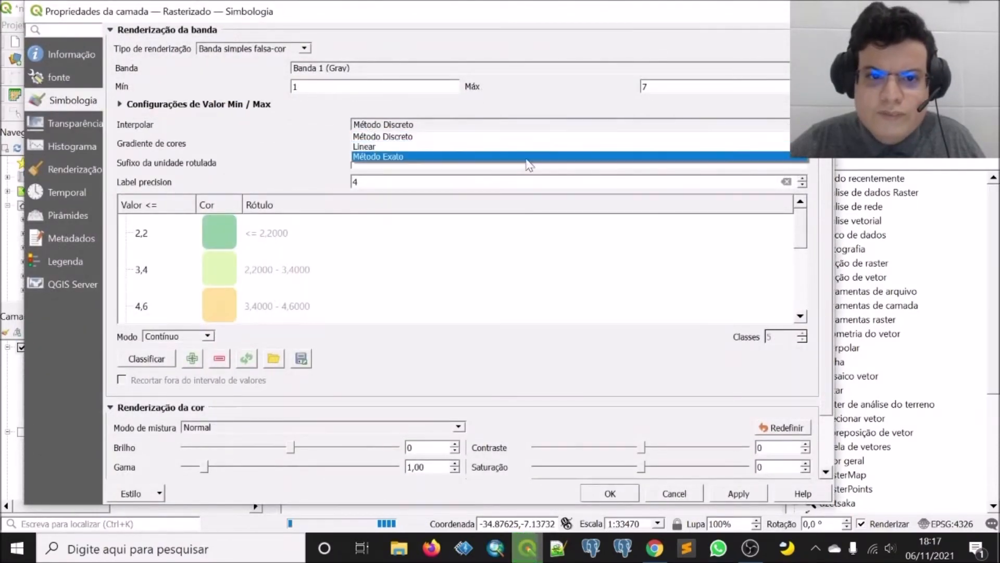
{"action": "left_click", "coordinate": [514, 159]}
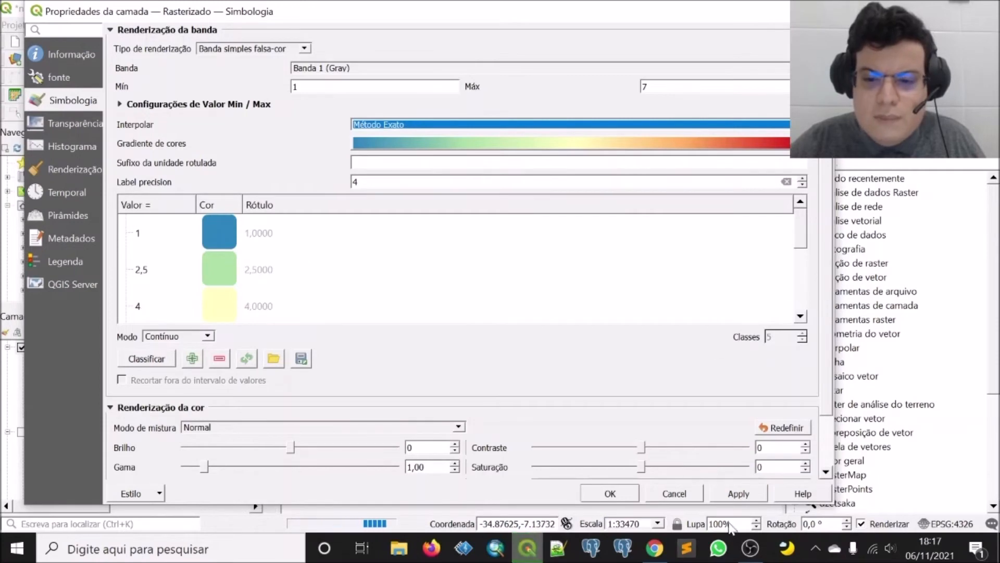
{"action": "left_click", "coordinate": [738, 494]}
{"action": "left_click", "coordinate": [594, 498]}
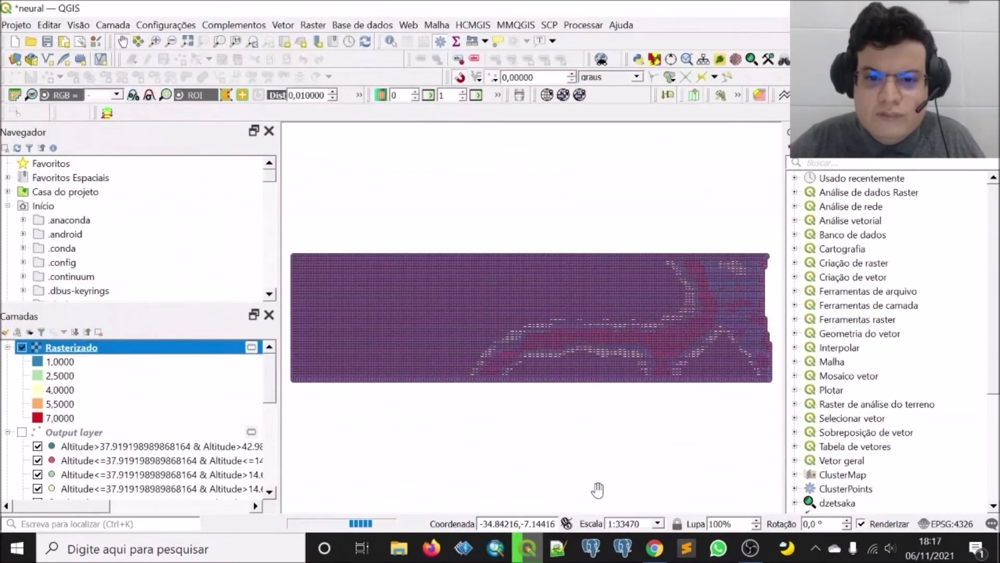
- Set the Rasterizado layer's colour interpolation to Linear and apply it
{"action": "right_click", "coordinate": [91, 354]}
{"action": "left_click", "coordinate": [114, 341]}
{"action": "left_click", "coordinate": [448, 124]}
{"action": "left_click", "coordinate": [447, 147]}
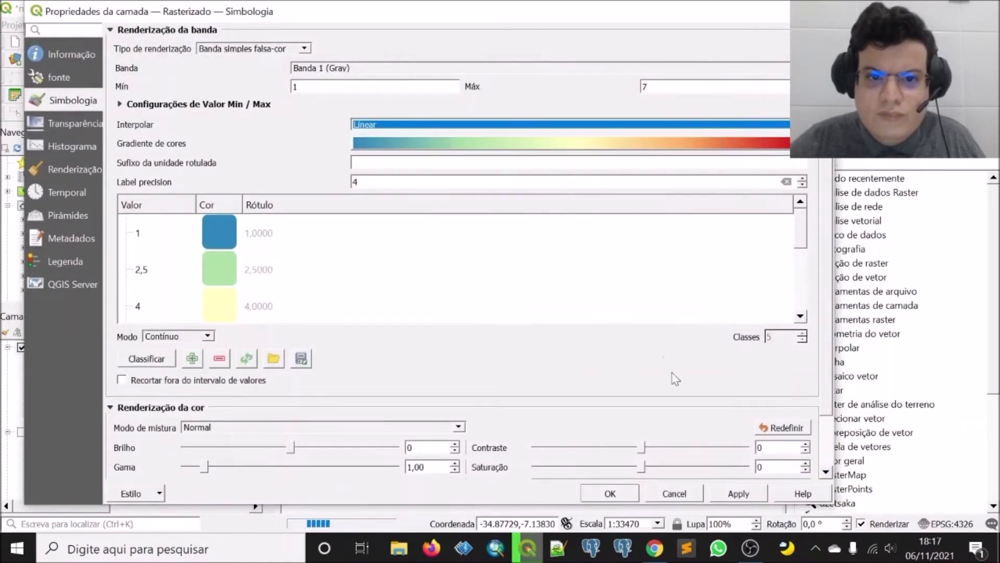
{"action": "left_click", "coordinate": [737, 494]}
{"action": "left_click", "coordinate": [610, 492]}
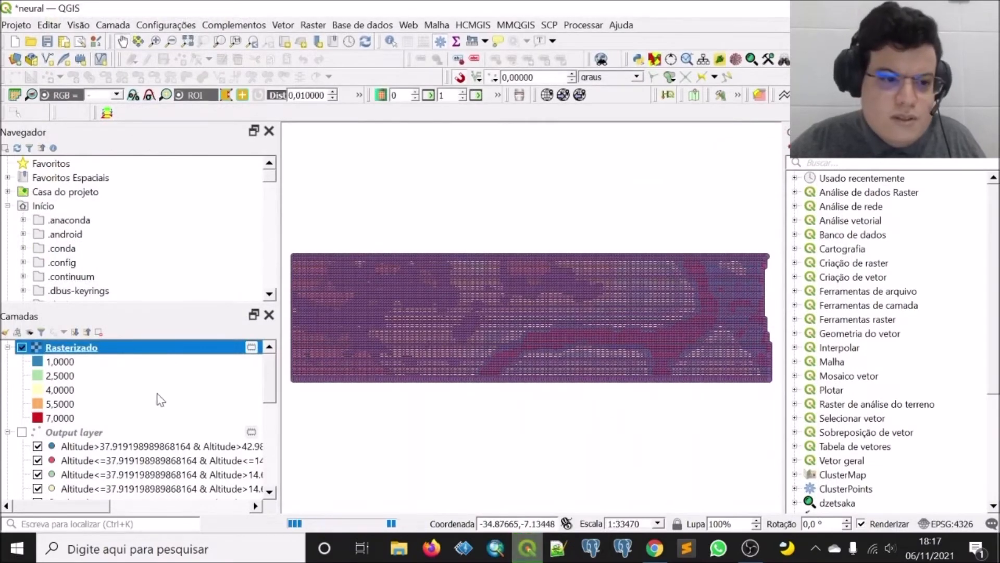
- Search the processing algorithms for "interpolação" and open the TIN interpolation
{"action": "left_click", "coordinate": [837, 163]}
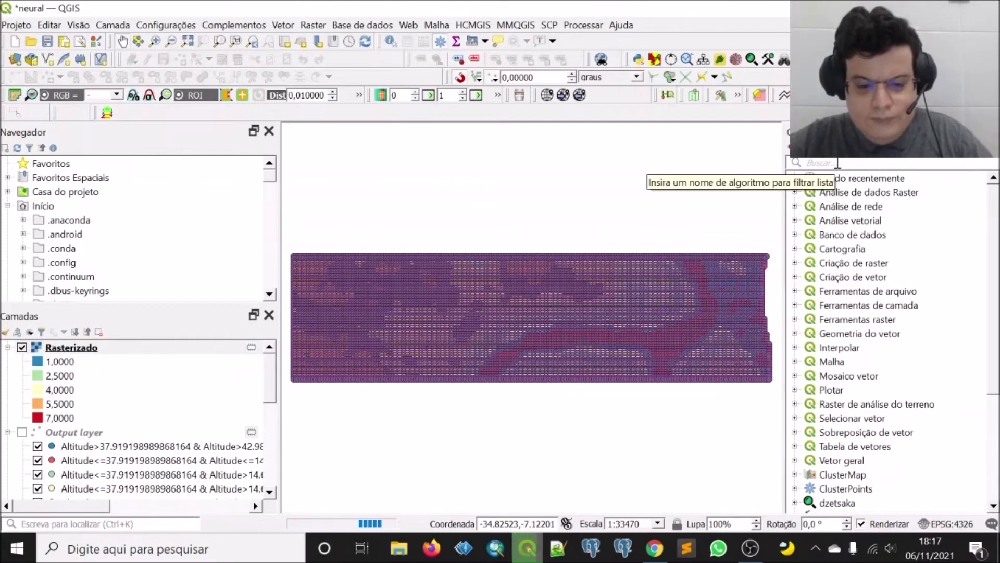
{"action": "type", "text": "tr"}
{"action": "key", "text": "BackSpace"}
{"action": "key", "text": "BackSpace"}
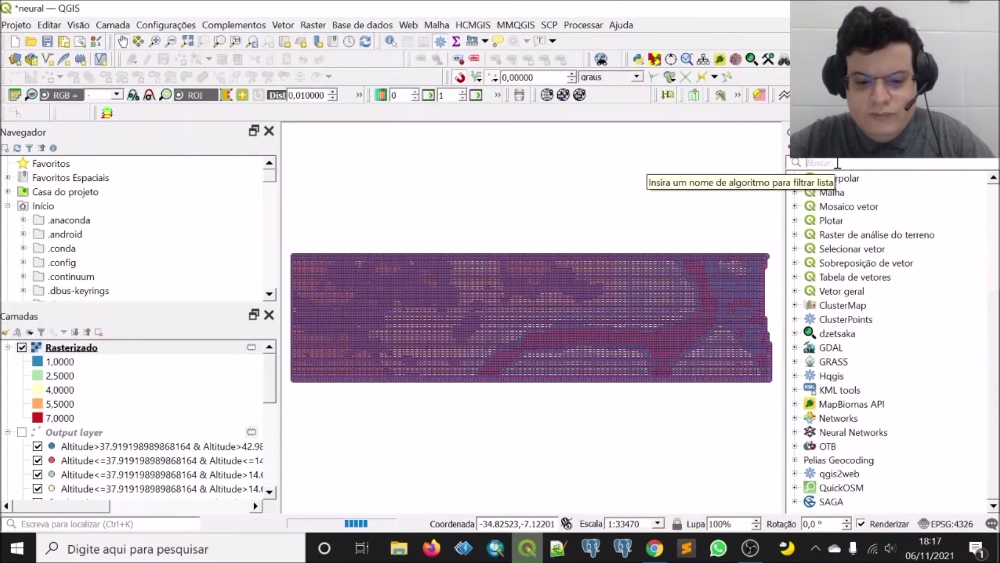
{"action": "type", "text": "interpolação"}
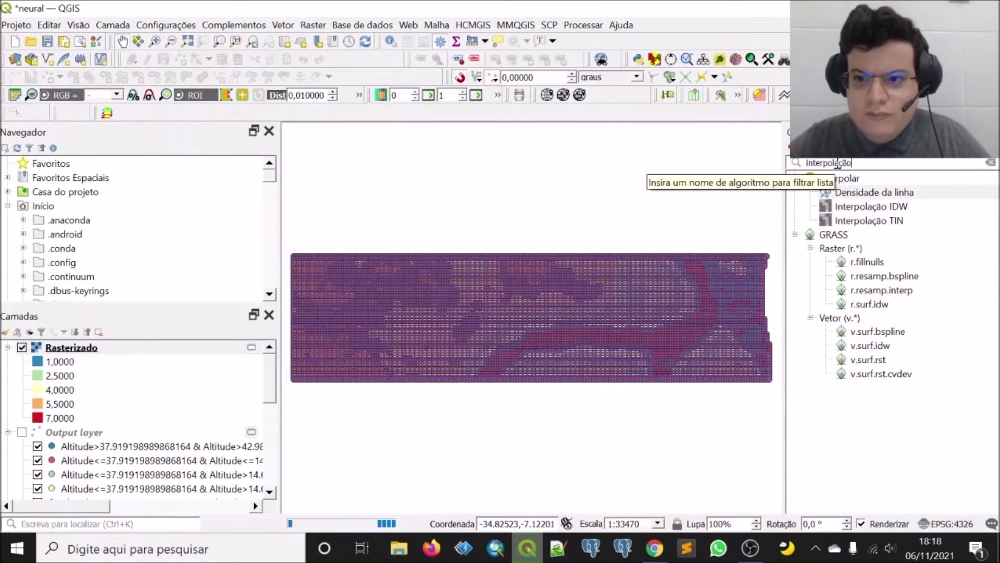
{"action": "double_click", "coordinate": [869, 220]}
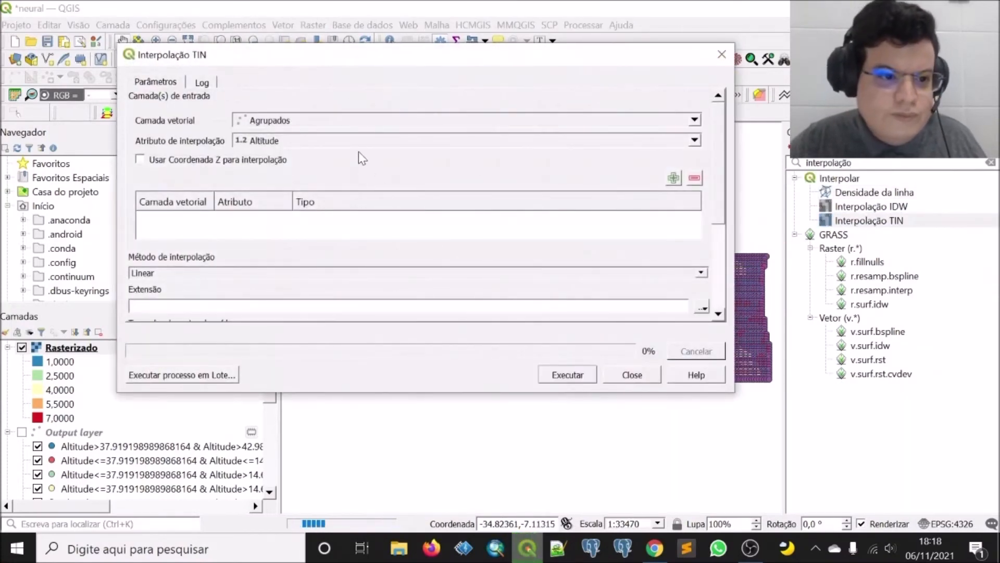
- Add Output layer with the Altitude attribute as the input for the TIN interpolation
{"action": "left_click", "coordinate": [366, 121]}
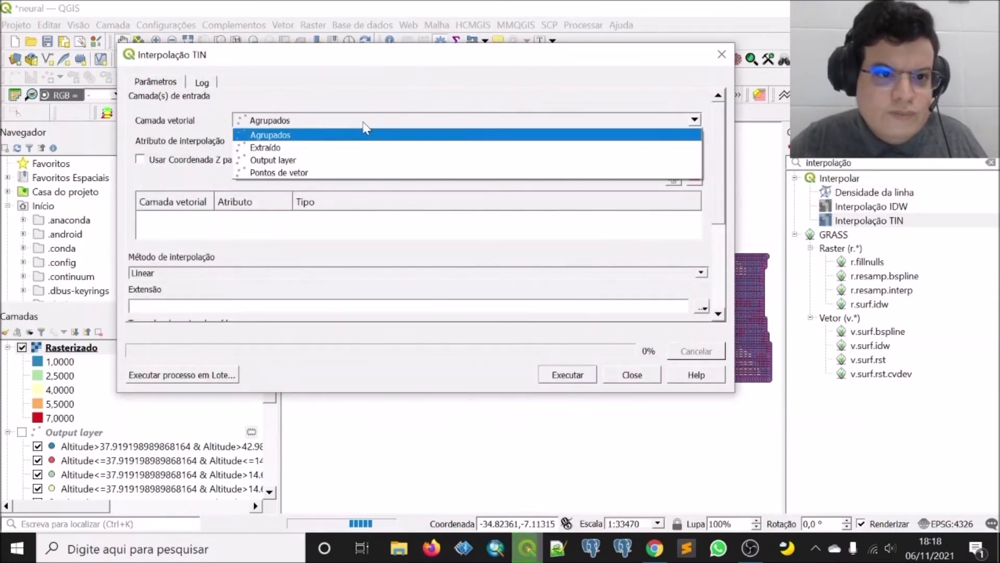
{"action": "left_click", "coordinate": [321, 164]}
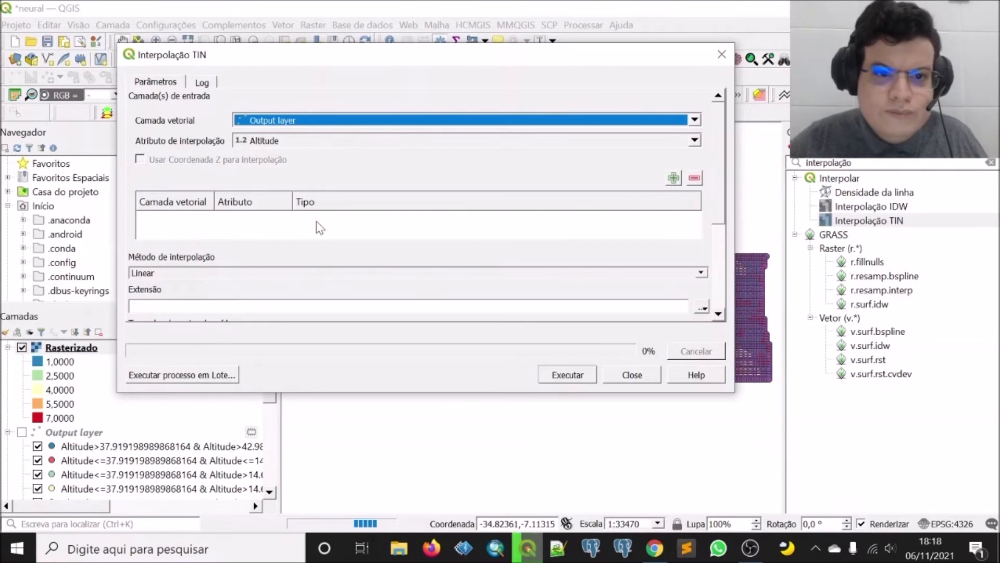
{"action": "left_click", "coordinate": [674, 178]}
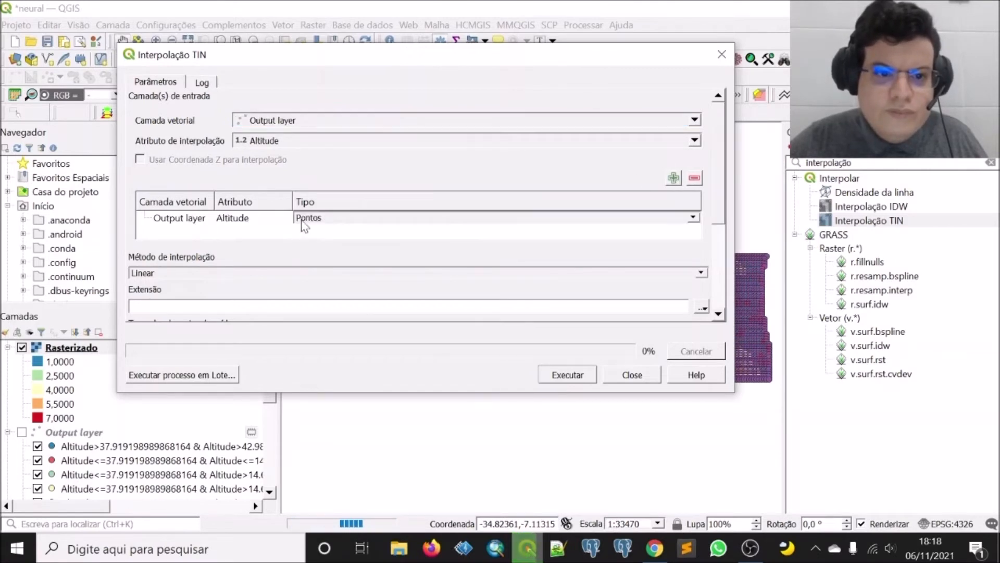
- Keep the Linear interpolation method and calculate the TIN interpolation's extent from Output layer
{"action": "left_click", "coordinate": [191, 268]}
{"action": "left_click", "coordinate": [191, 268]}
{"action": "scroll", "coordinate": [203, 245], "scroll_direction": "down", "scroll_amount": 2}
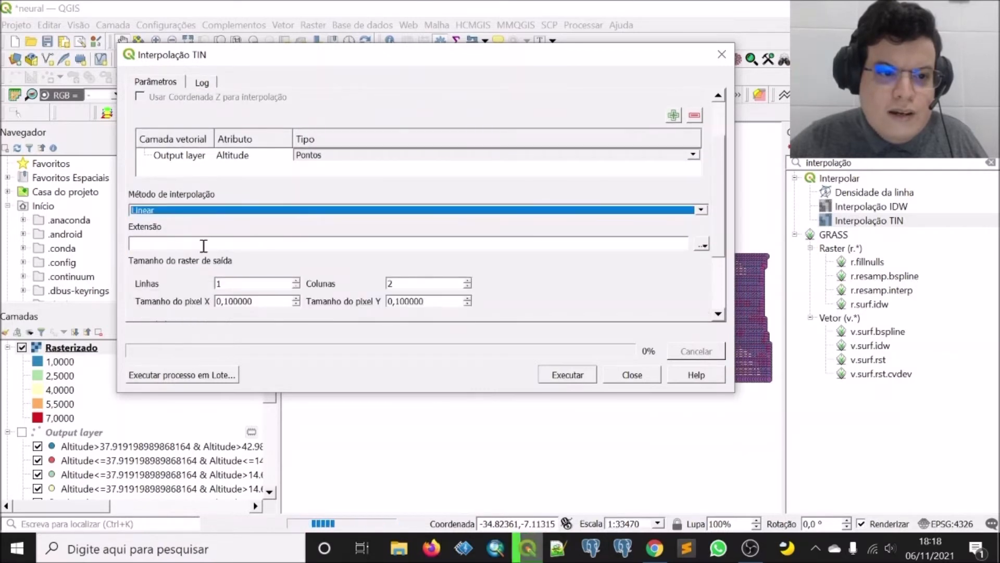
{"action": "left_click", "coordinate": [702, 245]}
{"action": "mouse_move", "coordinate": [732, 266]}
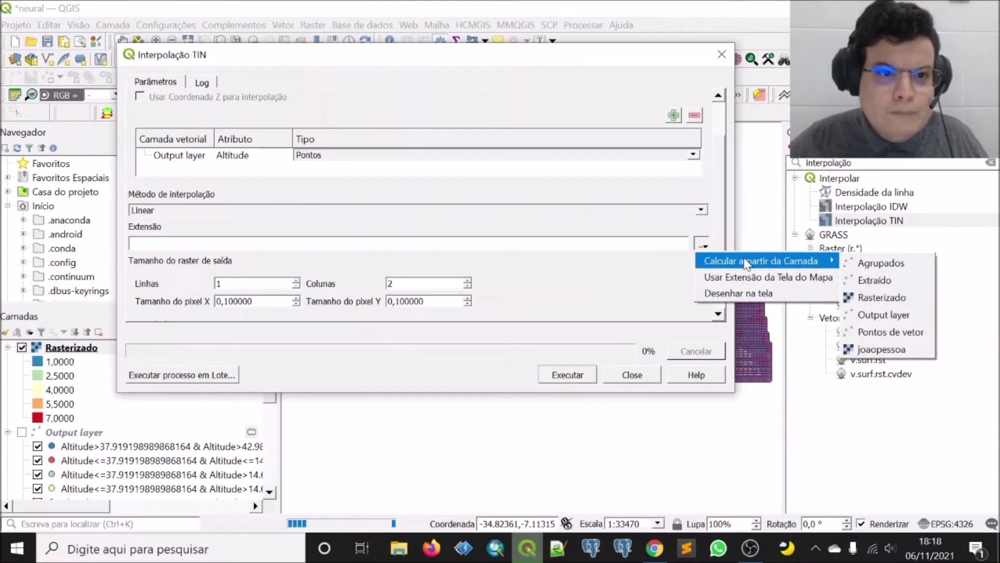
{"action": "left_click", "coordinate": [873, 315]}
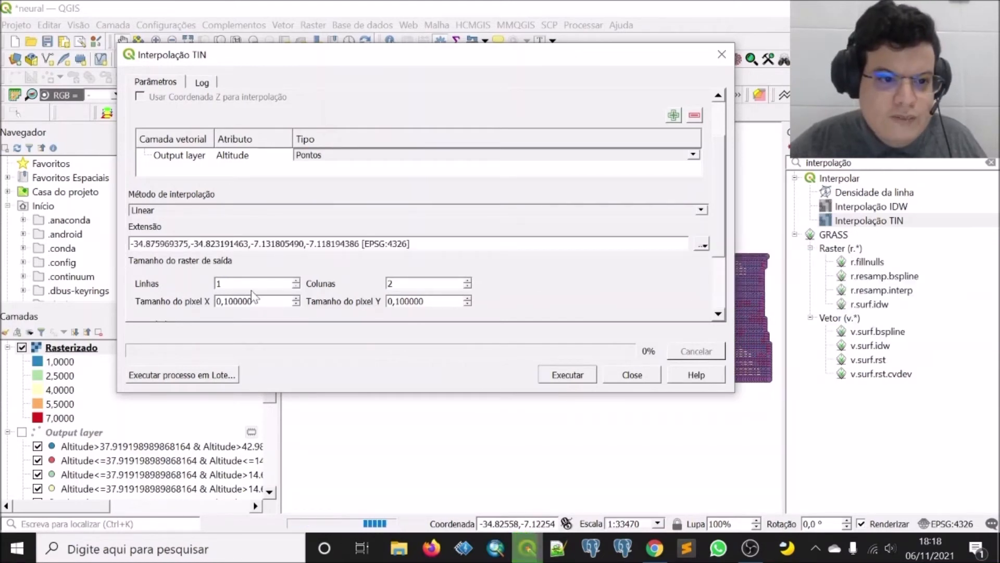
- Set the output raster size to 300 rows and 300 columns, run the TIN interpolation, and close its dialog
{"action": "type", "text": "300"}
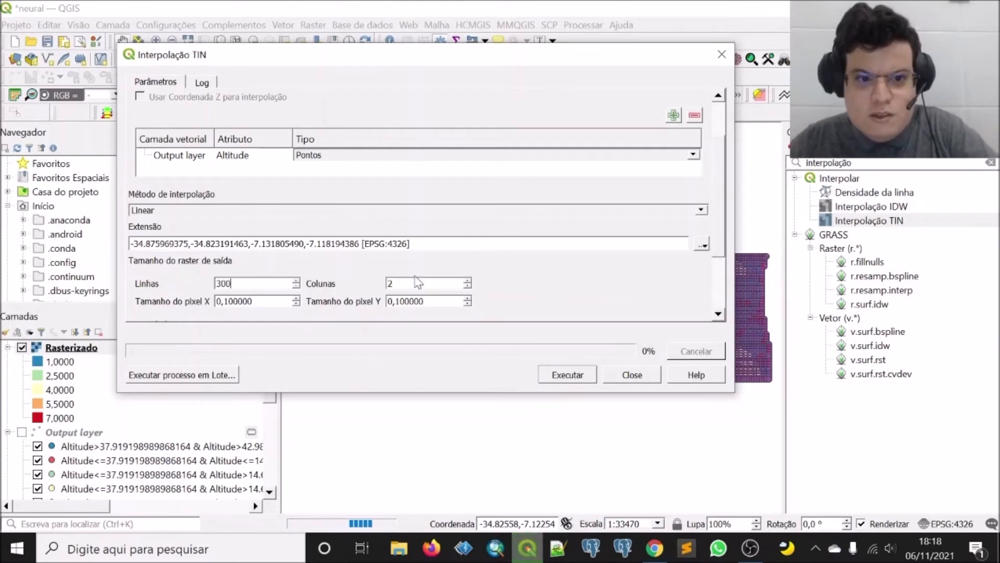
{"action": "left_click_drag", "start_coordinate": [415, 282], "coordinate": [369, 286]}
{"action": "type", "text": "300"}
{"action": "left_click_drag", "start_coordinate": [723, 227], "coordinate": [719, 275]}
{"action": "left_click", "coordinate": [581, 374]}
{"action": "left_click", "coordinate": [632, 375]}
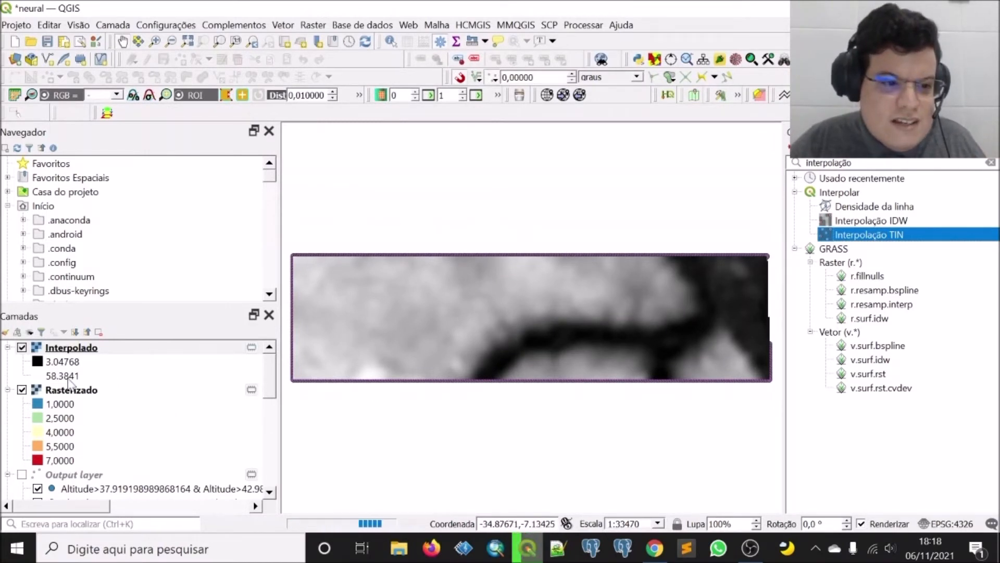
- Set the Interpolado layer's rendering to singleband pseudocolor (Banda simples falsa-cor) and classify it with the equal interval mode (Intervalo igual)
{"action": "right_click", "coordinate": [81, 353]}
{"action": "left_click", "coordinate": [90, 338]}
{"action": "left_click", "coordinate": [245, 49]}
{"action": "key", "text": "Escape"}
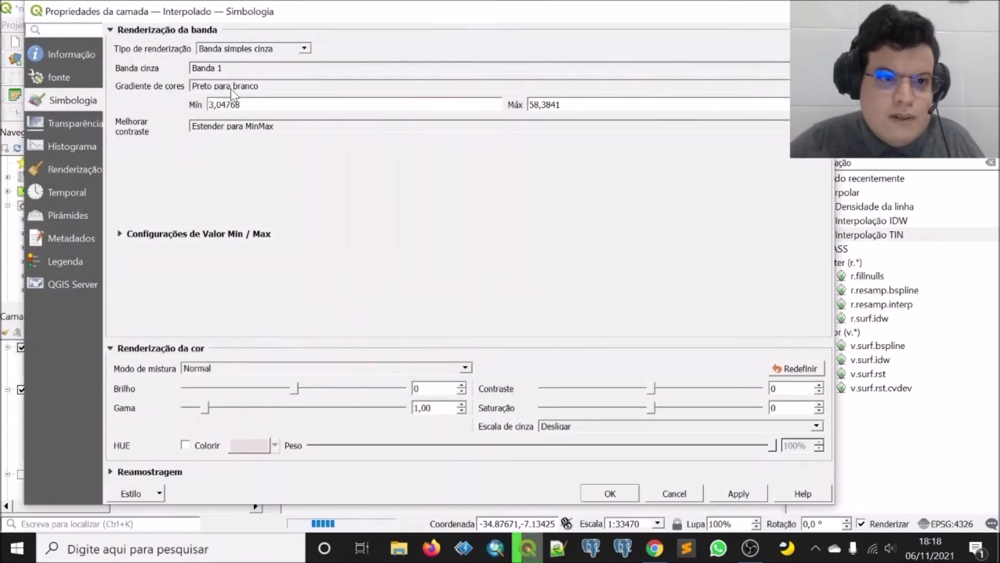
{"action": "left_click", "coordinate": [230, 89]}
{"action": "left_click", "coordinate": [211, 336]}
{"action": "left_click", "coordinate": [201, 359]}
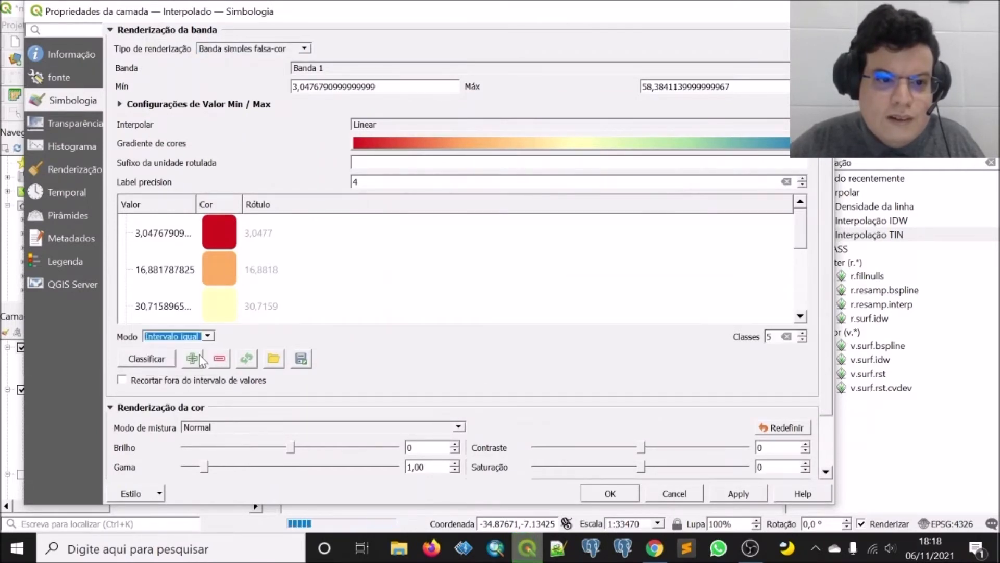
{"action": "left_click", "coordinate": [162, 360]}
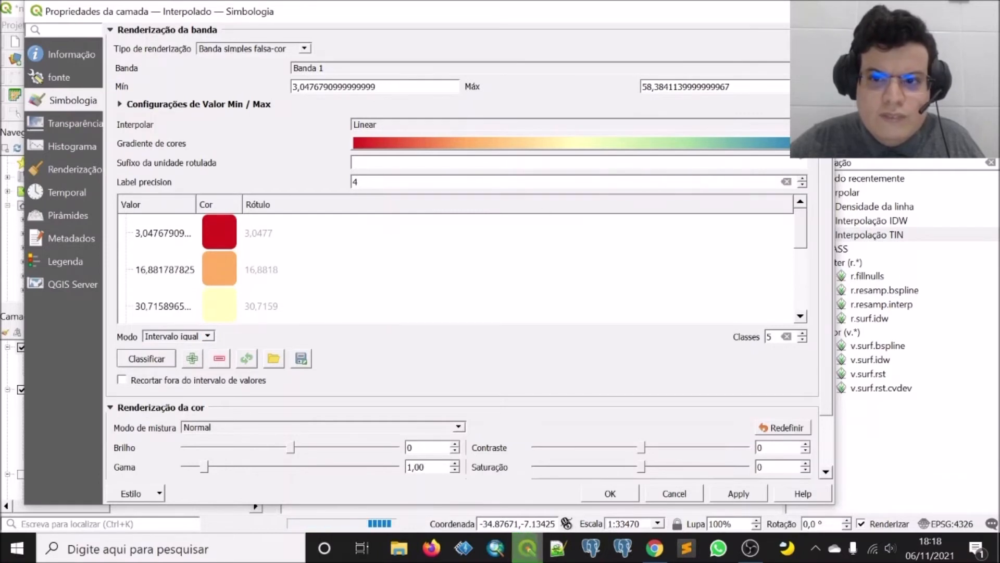
- Invert Interpolado's color ramp to run from blue to red, reclassify with 8 classes, and apply the symbology
{"action": "left_click", "coordinate": [802, 143]}
{"action": "left_click", "coordinate": [415, 160]}
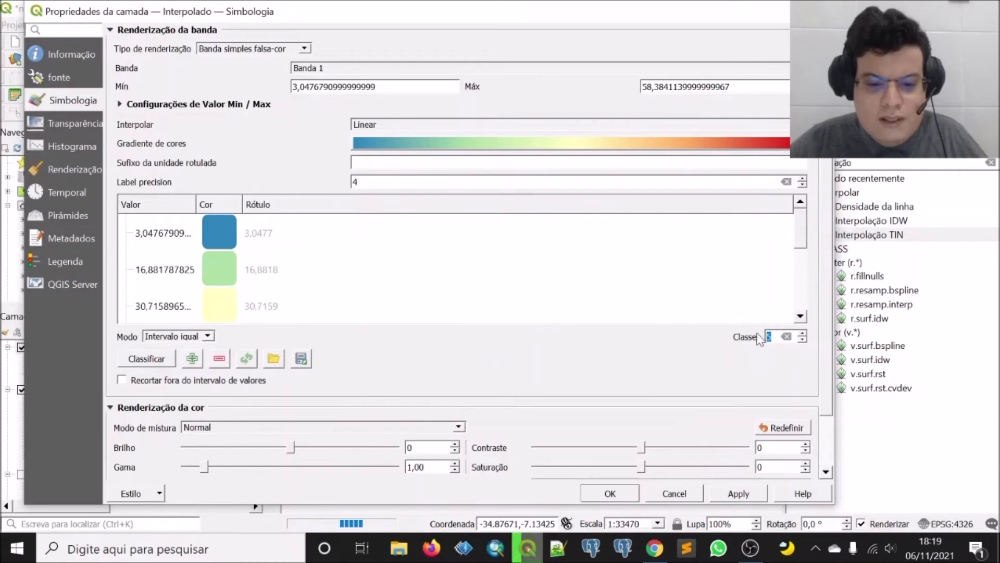
{"action": "type", "text": "8"}
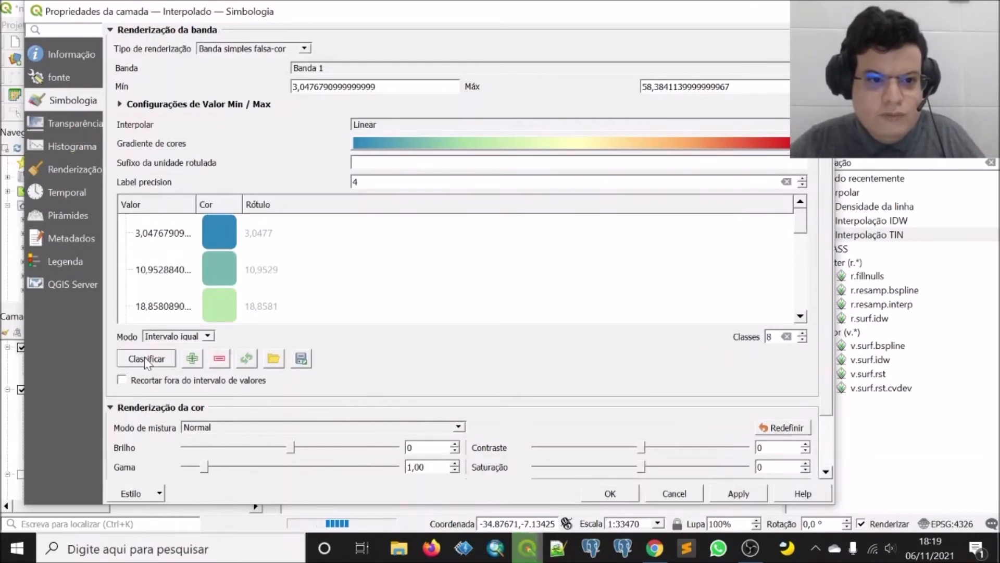
{"action": "left_click", "coordinate": [735, 494]}
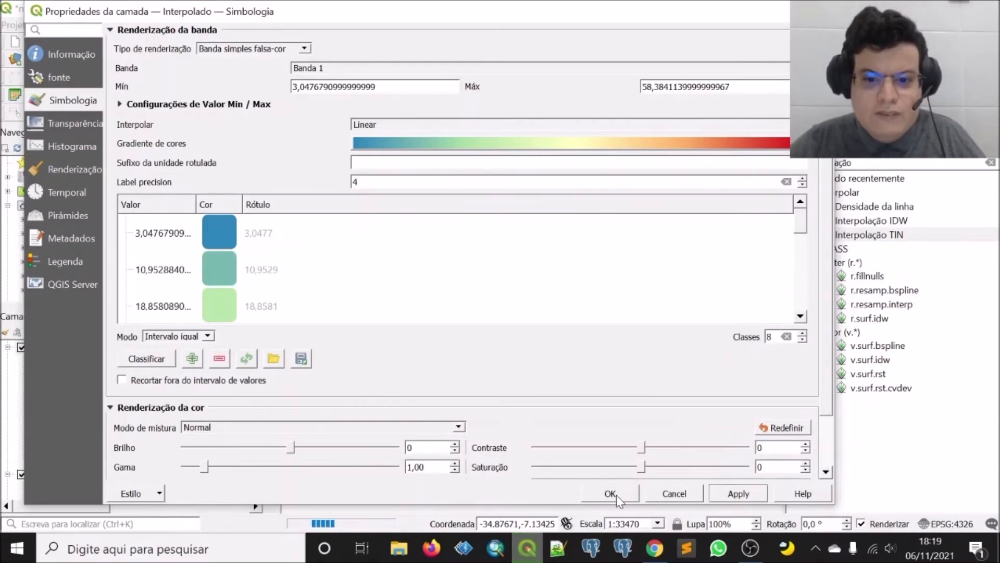
{"action": "left_click", "coordinate": [611, 493]}
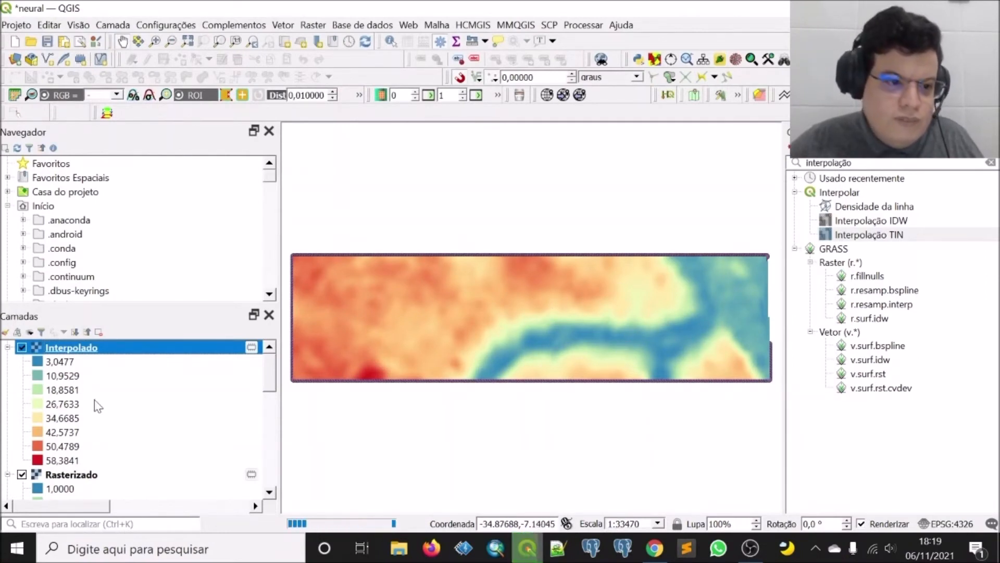
{"action": "scroll", "coordinate": [61, 467], "scroll_direction": "down", "scroll_amount": 1}
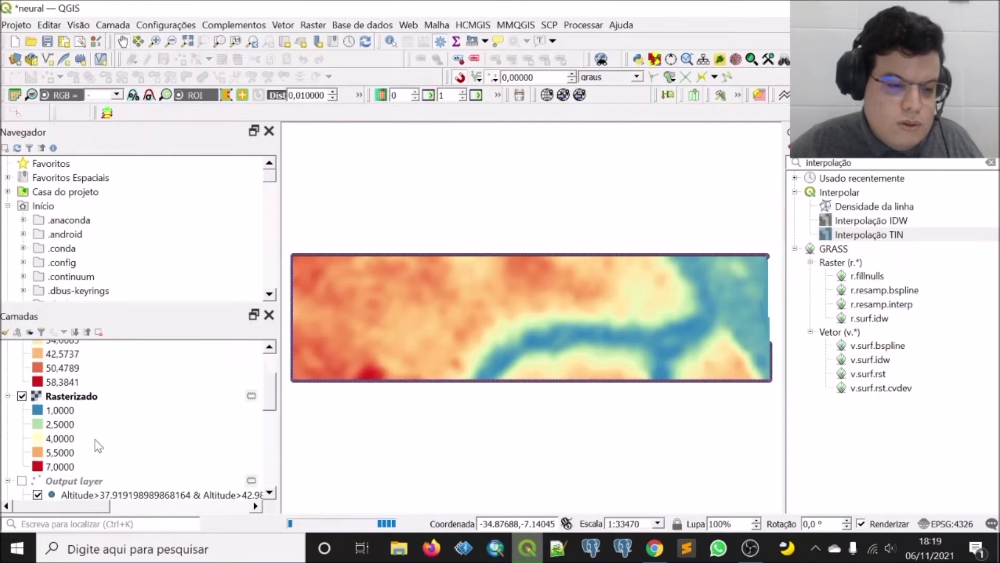
{"action": "scroll", "coordinate": [99, 440], "scroll_direction": "up", "scroll_amount": 1}
{"action": "scroll", "coordinate": [83, 417], "scroll_direction": "down", "scroll_amount": 2}
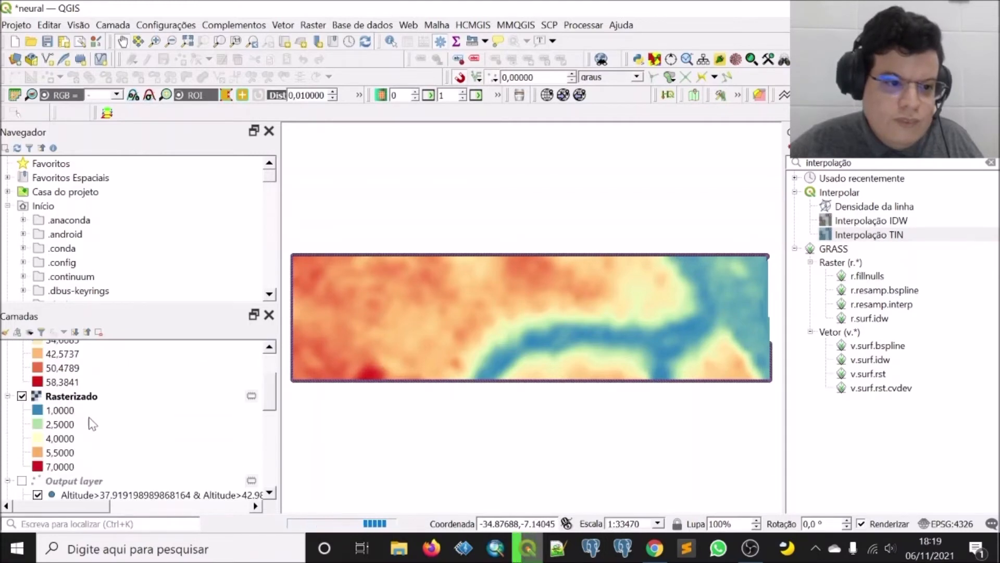
{"action": "right_click", "coordinate": [86, 400]}
{"action": "left_click", "coordinate": [103, 383]}
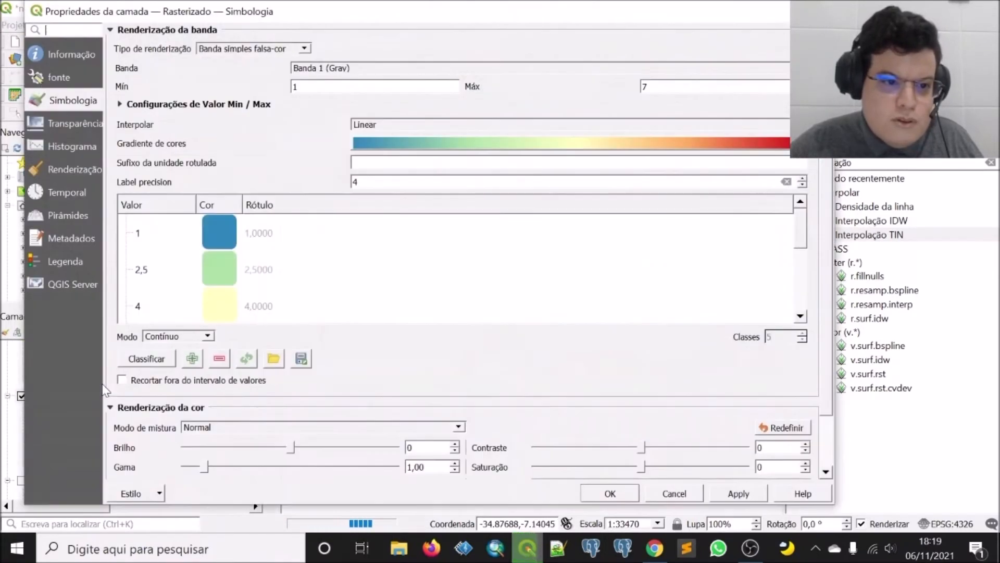
{"action": "left_click", "coordinate": [674, 493]}
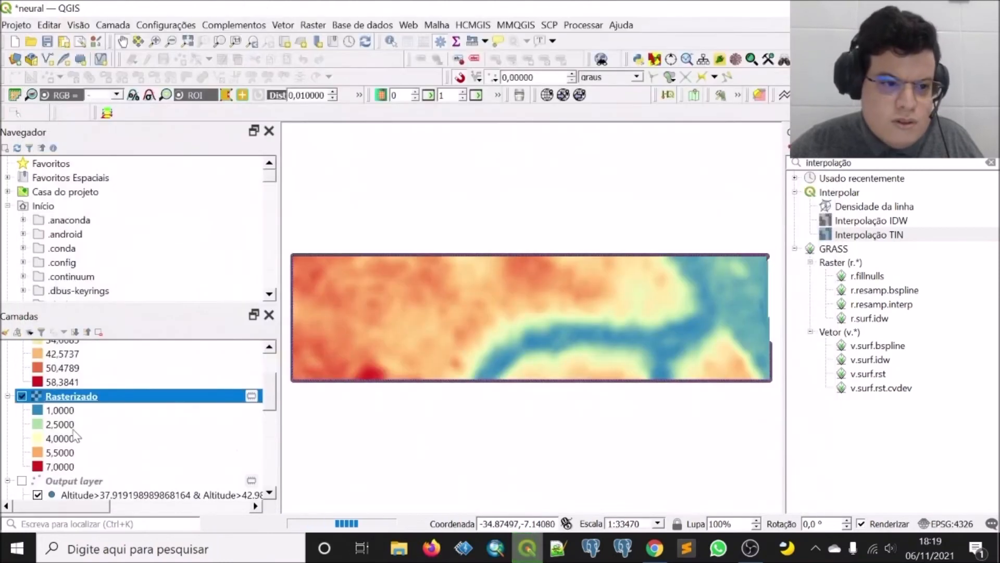
{"action": "scroll", "coordinate": [23, 368], "scroll_direction": "up", "scroll_amount": 2}
{"action": "scroll", "coordinate": [24, 368], "scroll_direction": "down", "scroll_amount": 1}
{"action": "scroll", "coordinate": [25, 364], "scroll_direction": "up", "scroll_amount": 1}
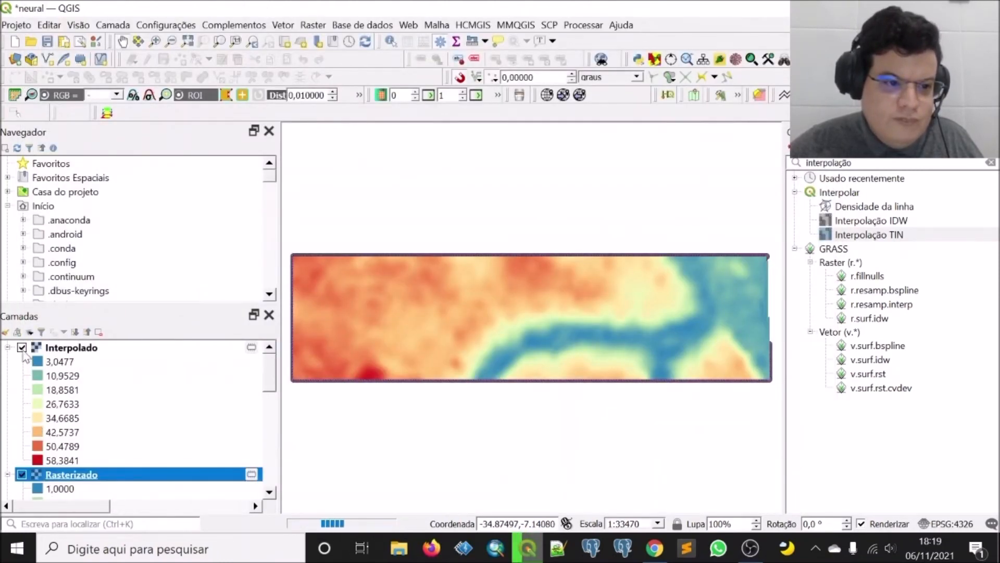
- Hide the Interpolado layer and reclassify Rasterizado's symbology in equal interval mode (Intervalo igual) with 8 classes
{"action": "left_click", "coordinate": [21, 348]}
{"action": "scroll", "coordinate": [86, 378], "scroll_direction": "down", "scroll_amount": 2}
{"action": "right_click", "coordinate": [73, 396]}
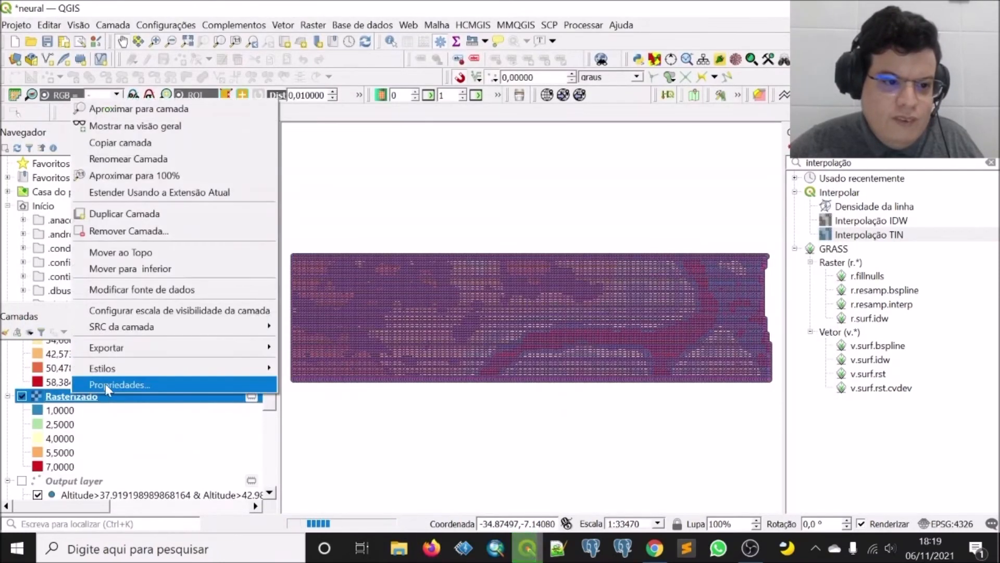
{"action": "left_click", "coordinate": [105, 384]}
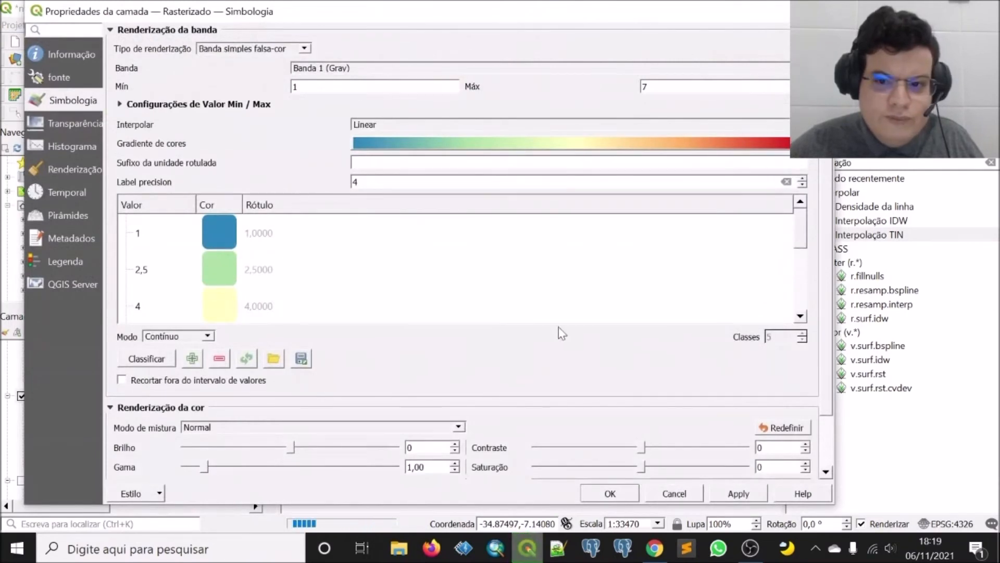
{"action": "left_click", "coordinate": [208, 336]}
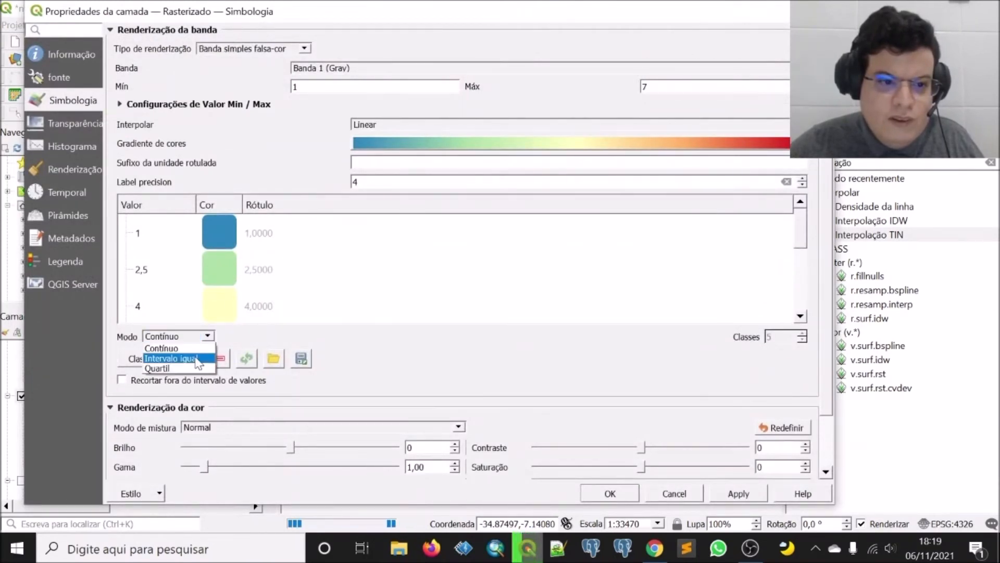
{"action": "left_click", "coordinate": [201, 356]}
{"action": "left_click", "coordinate": [772, 338]}
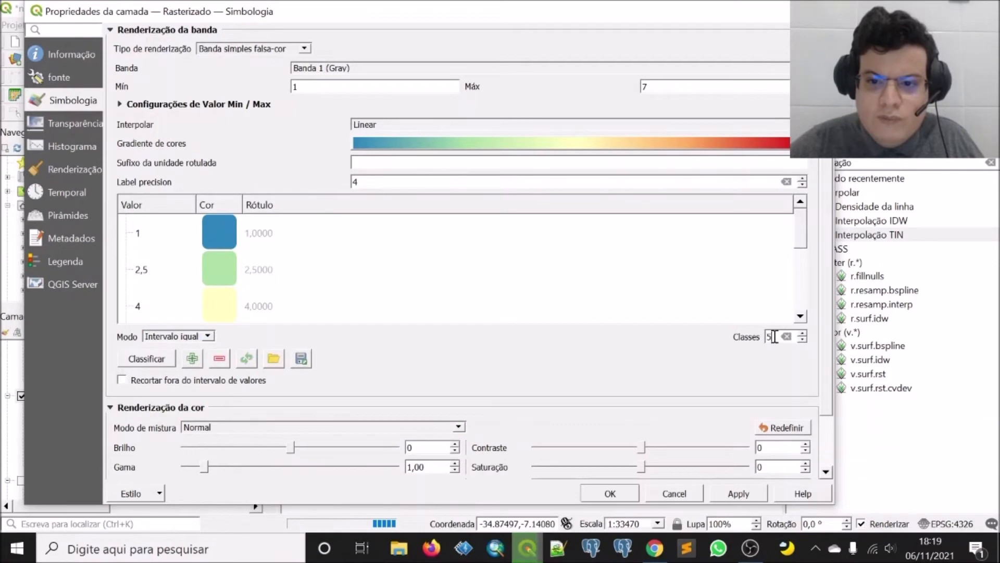
{"action": "type", "text": "8"}
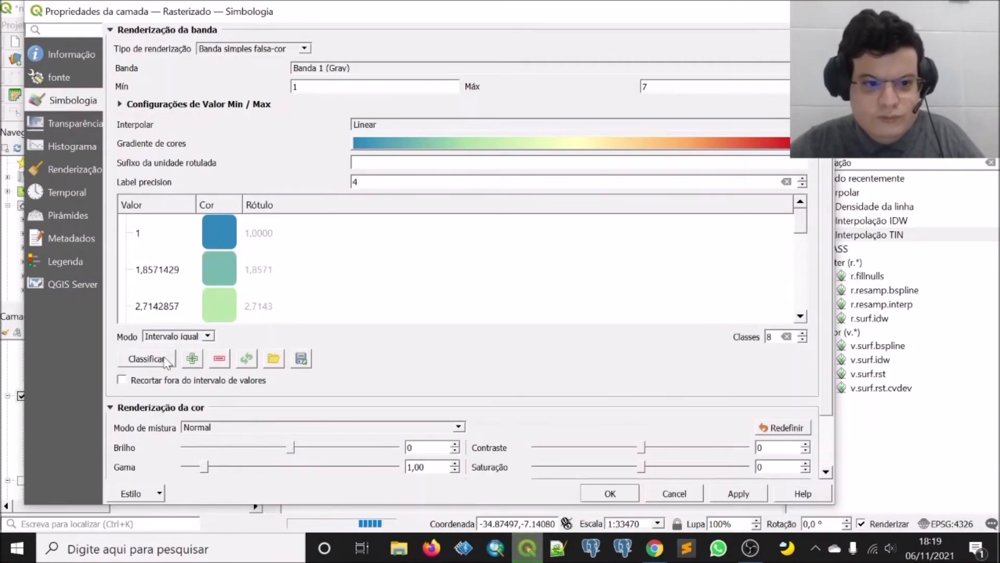
{"action": "left_click", "coordinate": [609, 493]}
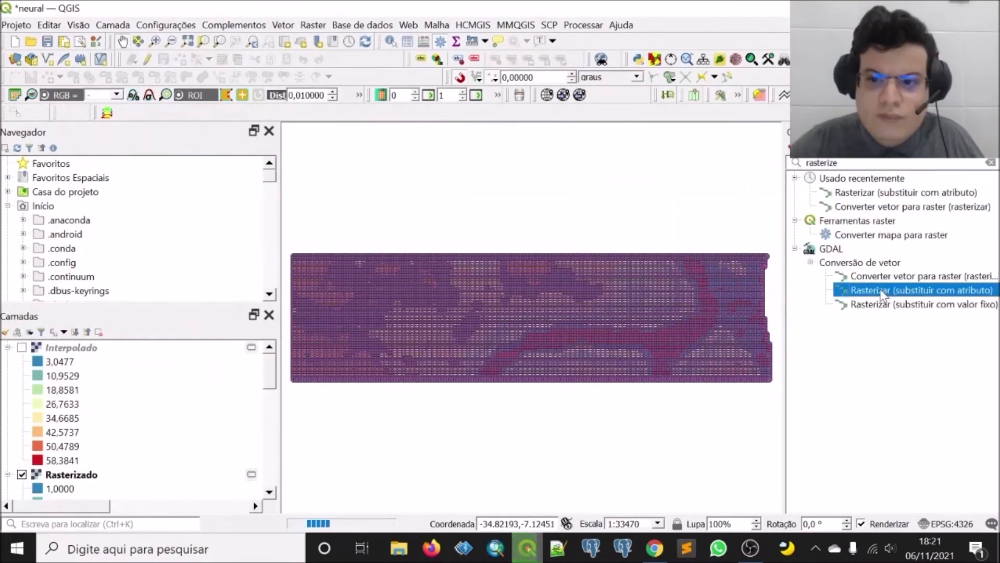
{"action": "double_click", "coordinate": [869, 290]}
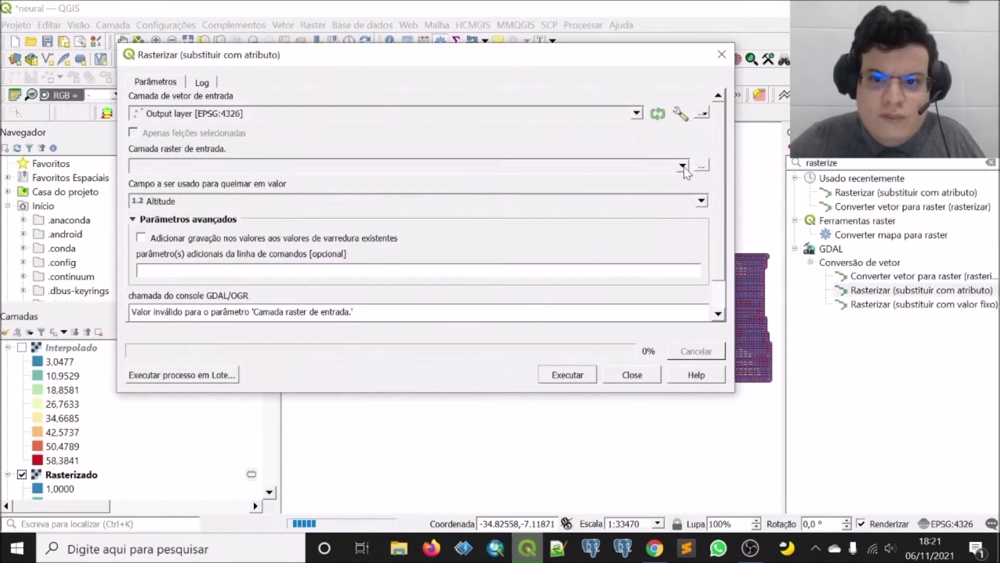
{"action": "scroll", "coordinate": [728, 224], "scroll_direction": "down", "scroll_amount": 1}
{"action": "left_click", "coordinate": [646, 375]}
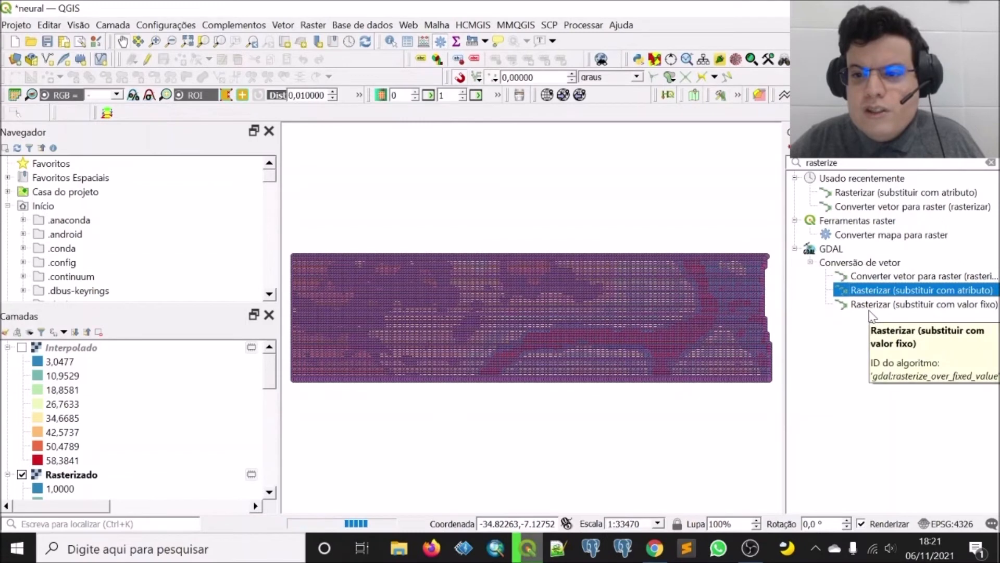
- Open the vector to raster conversion (rasterizar) for Output layer and choose cluster as the burn-in field
{"action": "double_click", "coordinate": [878, 277]}
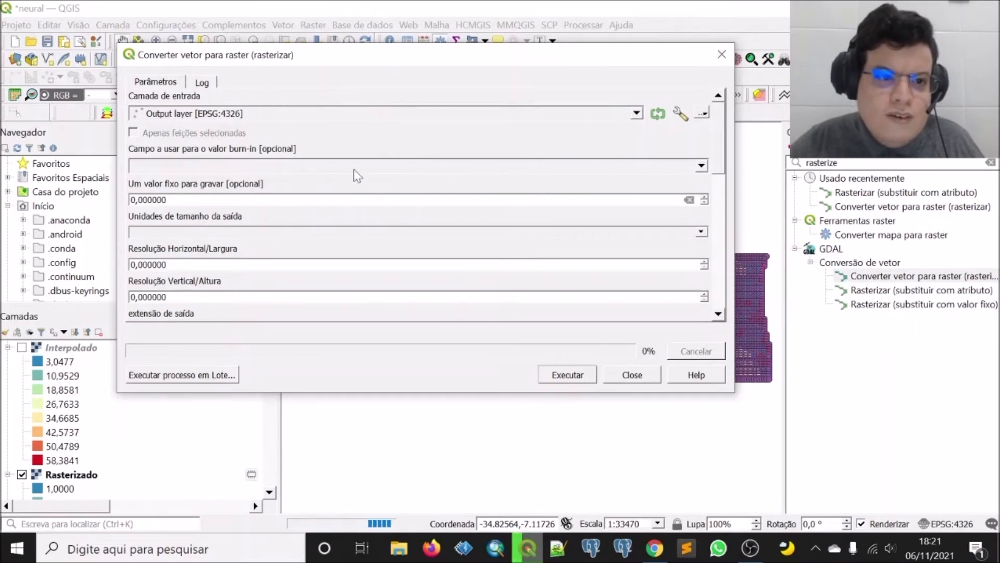
{"action": "left_click", "coordinate": [680, 167]}
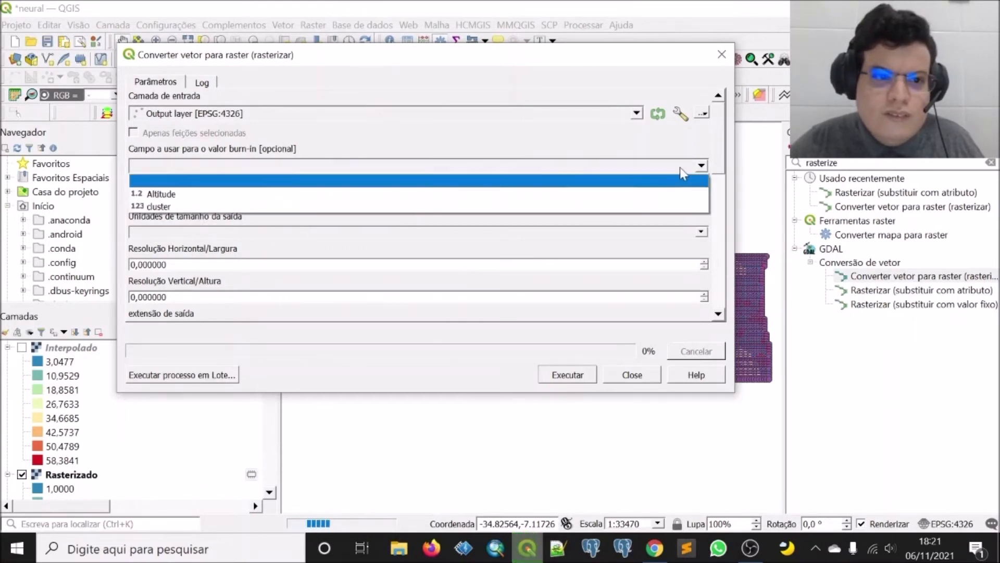
{"action": "left_click", "coordinate": [347, 206]}
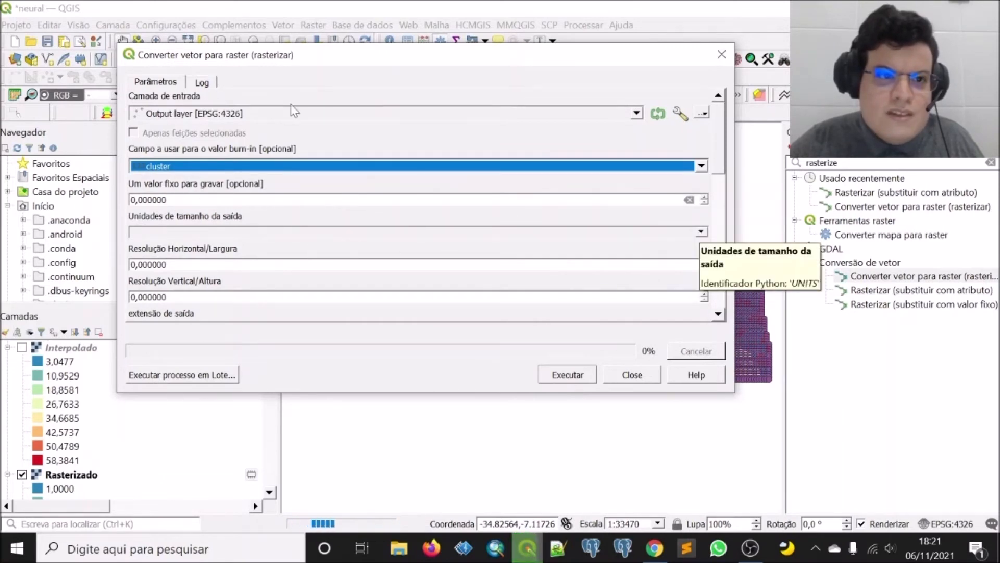
- Set the rasterization's output size units to Pixels, with a horizontal resolution of 300 and a vertical resolution of 300
{"action": "left_click", "coordinate": [701, 232]}
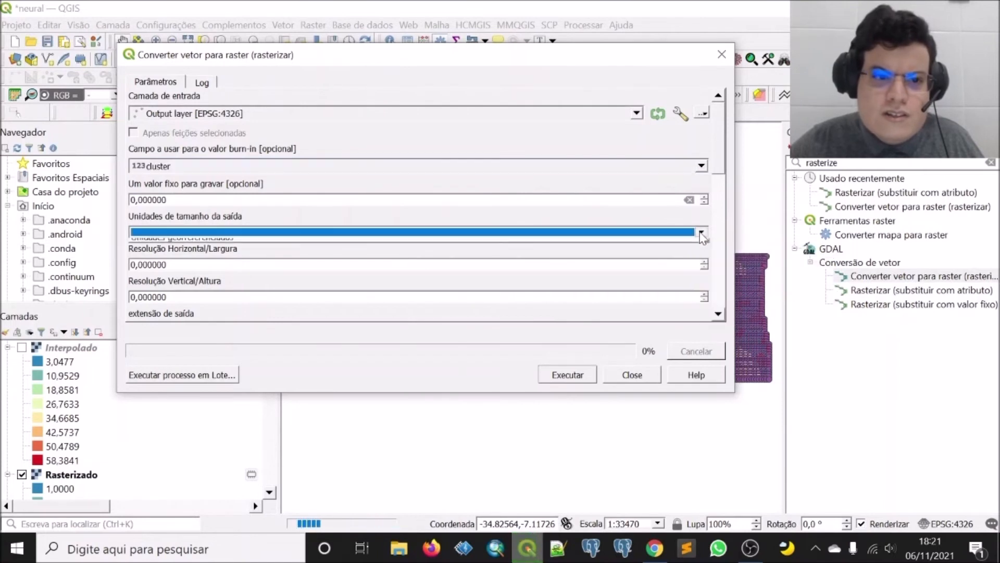
{"action": "left_click", "coordinate": [275, 245]}
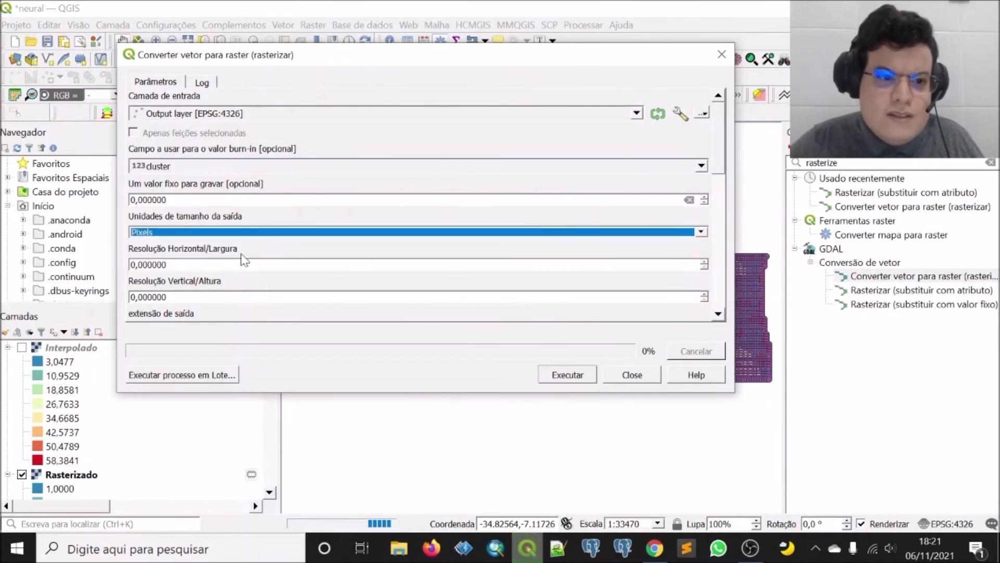
{"action": "left_click", "coordinate": [173, 265]}
{"action": "type", "text": "300"}
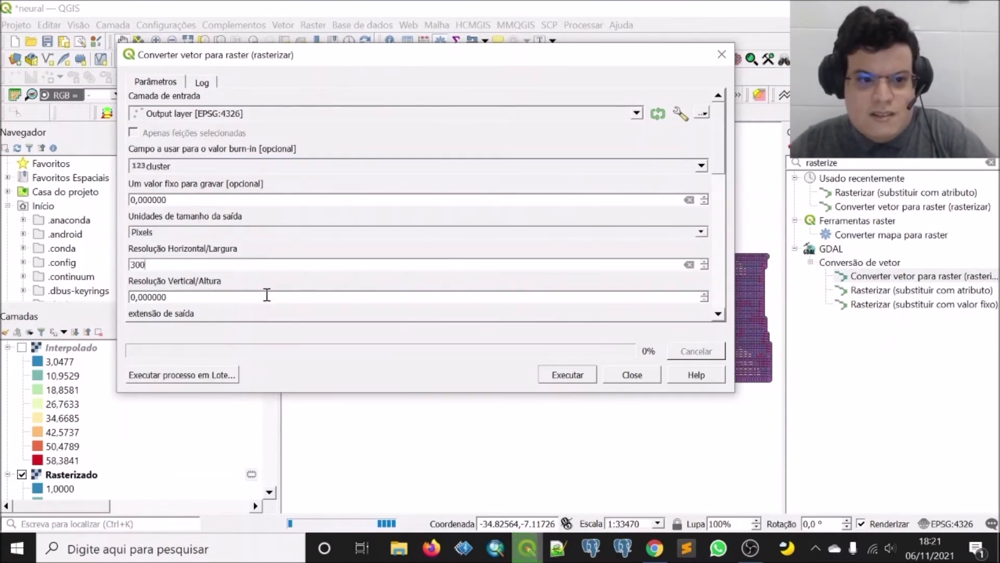
{"action": "left_click", "coordinate": [267, 296]}
{"action": "type", "text": "300"}
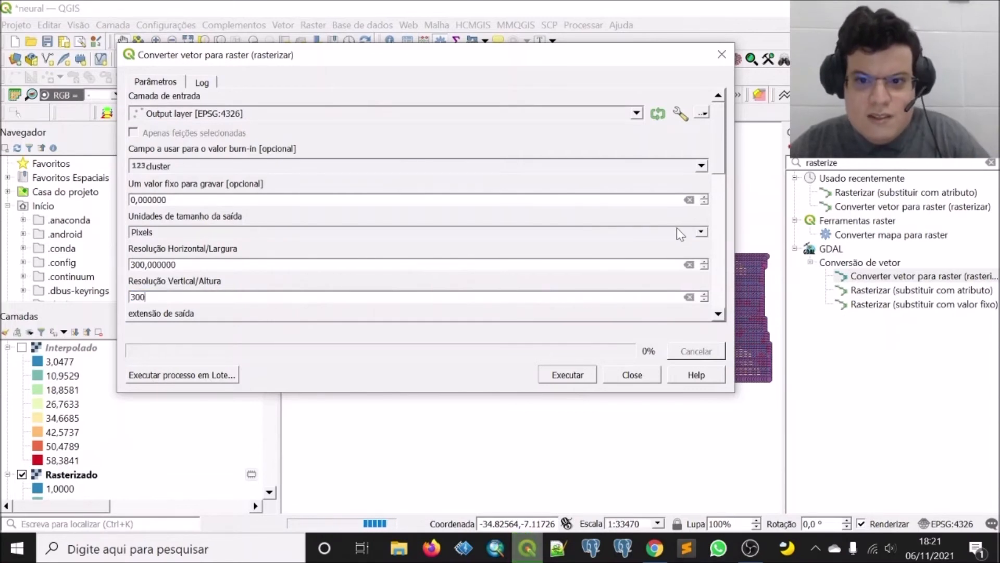
- Calculate the output extent from Output layer, run the rasterization to a temporary file, and close its dialog
{"action": "scroll", "coordinate": [717, 184], "scroll_direction": "down", "scroll_amount": 4}
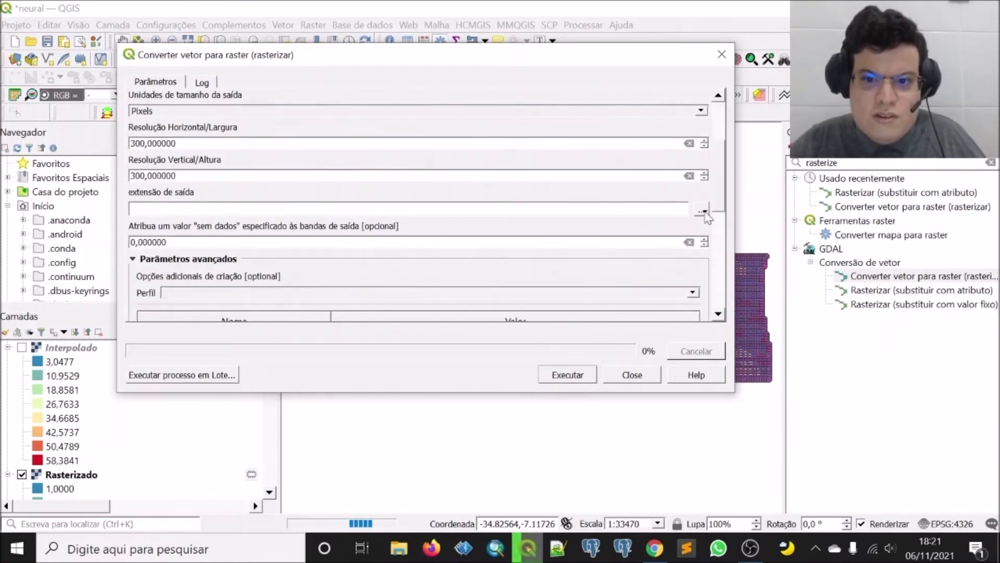
{"action": "left_click", "coordinate": [704, 211]}
{"action": "mouse_move", "coordinate": [713, 234]}
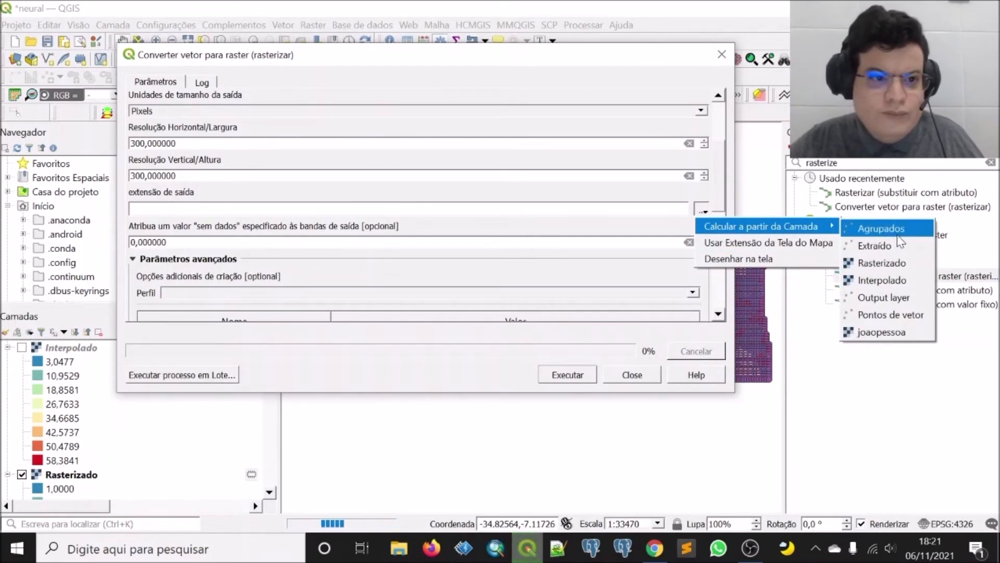
{"action": "left_click", "coordinate": [888, 298]}
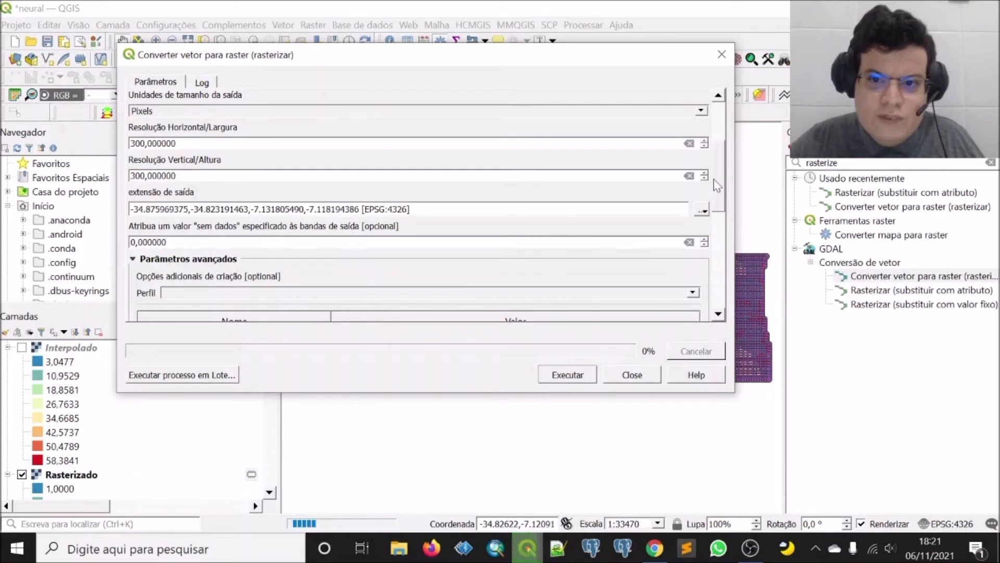
{"action": "left_click_drag", "start_coordinate": [717, 179], "coordinate": [707, 284]}
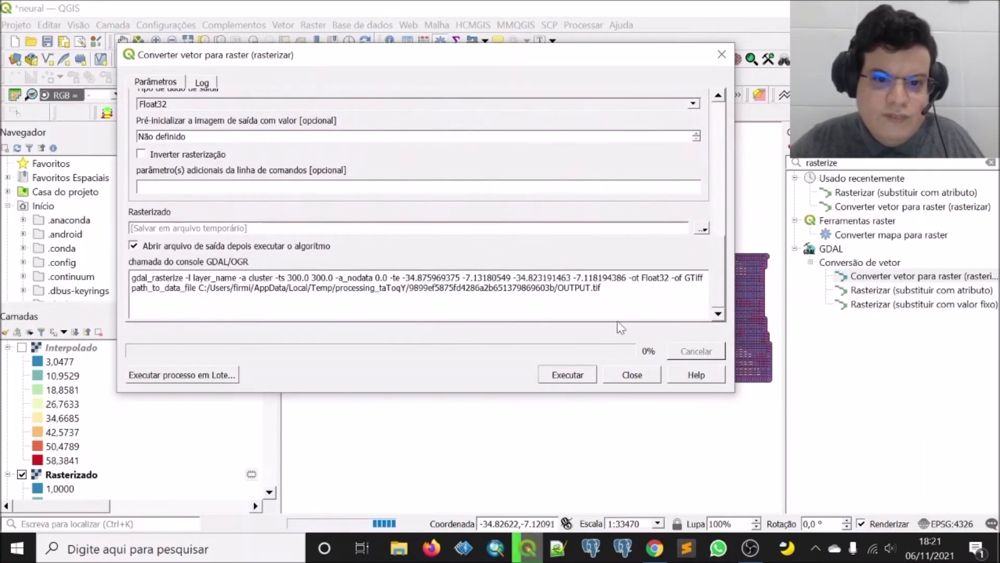
{"action": "left_click", "coordinate": [550, 375]}
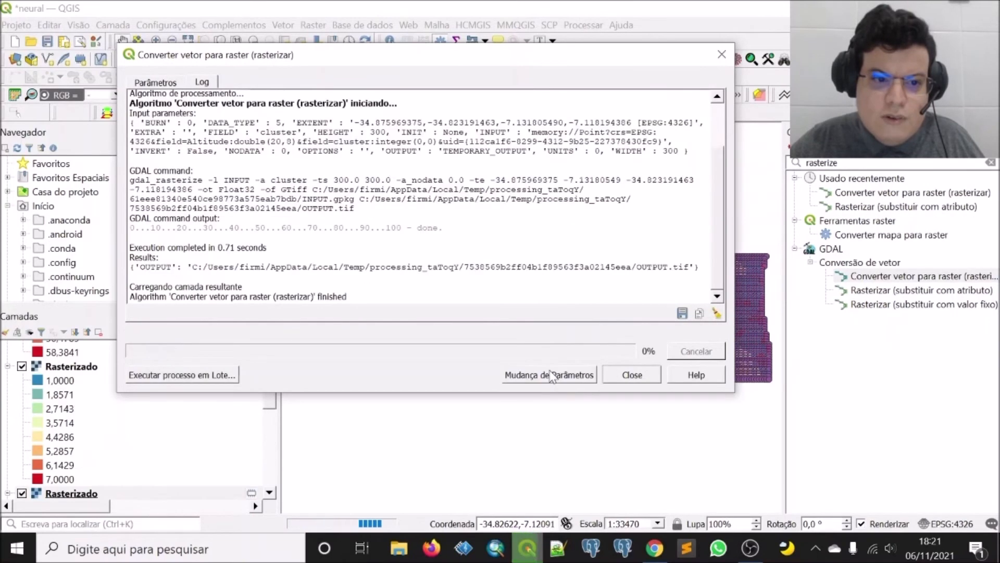
{"action": "left_click", "coordinate": [637, 372]}
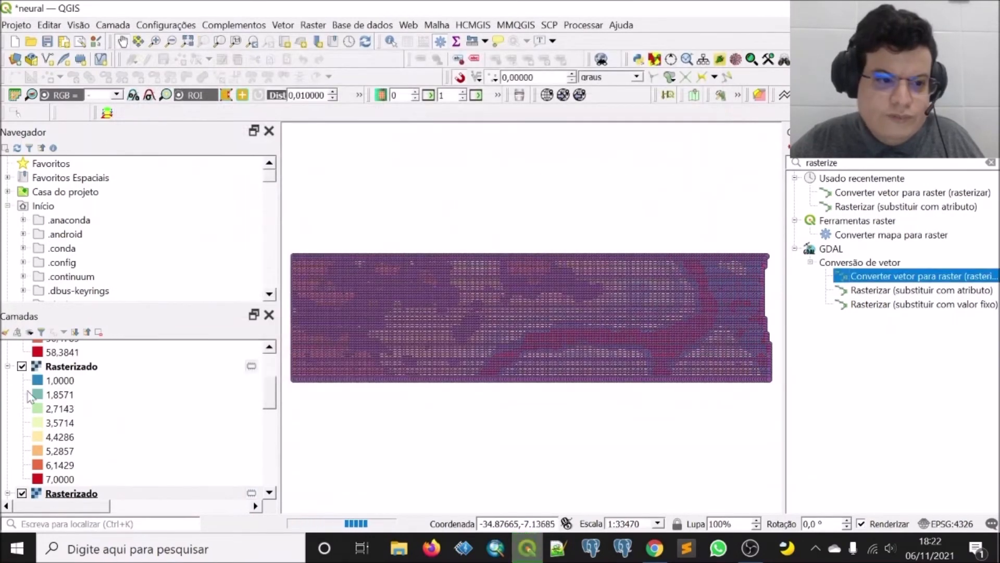
- Hide both Rasterizado layers on the map
{"action": "left_click", "coordinate": [22, 367]}
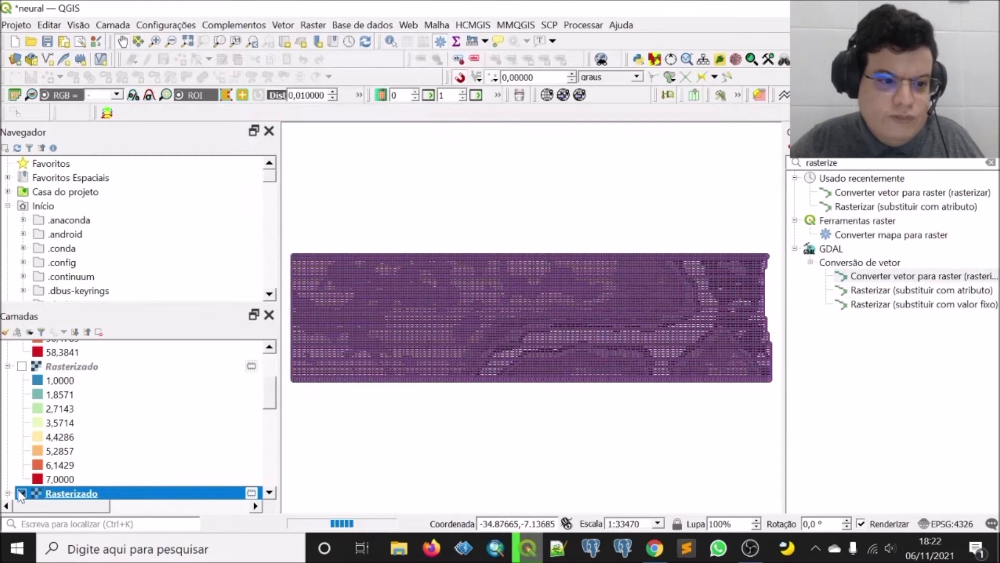
{"action": "left_click", "coordinate": [22, 493]}
{"action": "scroll", "coordinate": [65, 440], "scroll_direction": "up", "scroll_amount": 3}
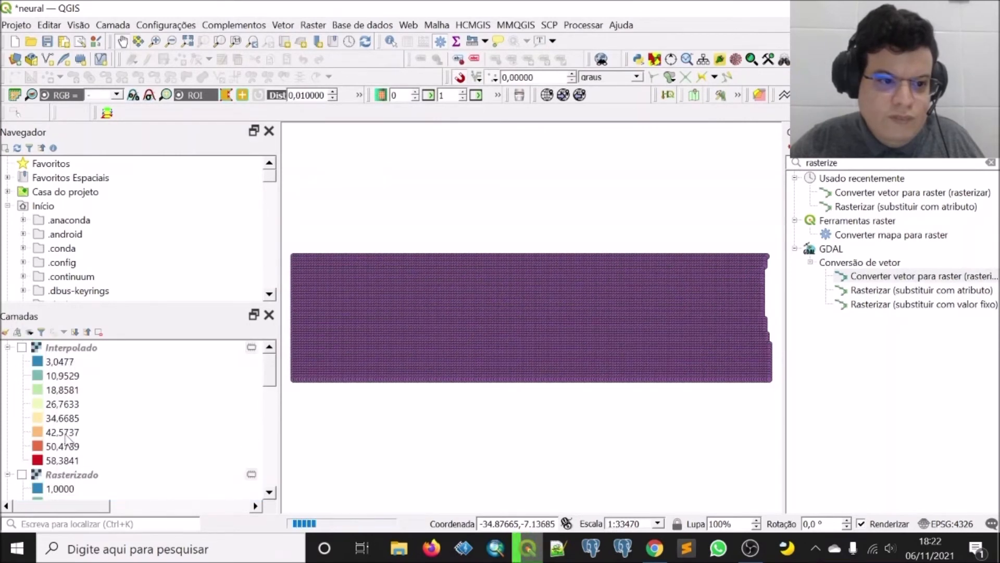
- Show the Interpolado raster and the Output layer points on the map
{"action": "left_click", "coordinate": [22, 347]}
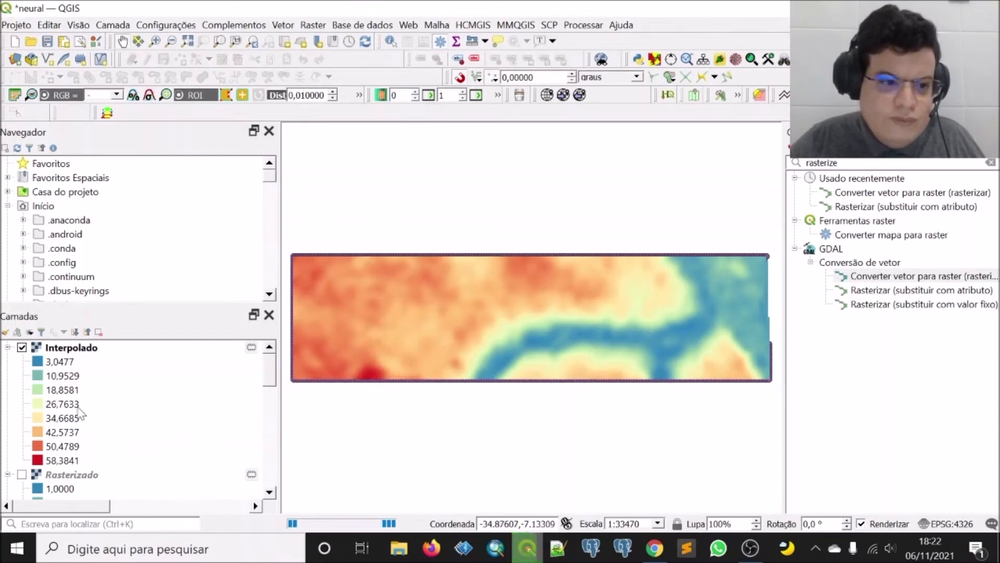
{"action": "scroll", "coordinate": [83, 412], "scroll_direction": "down", "scroll_amount": 7}
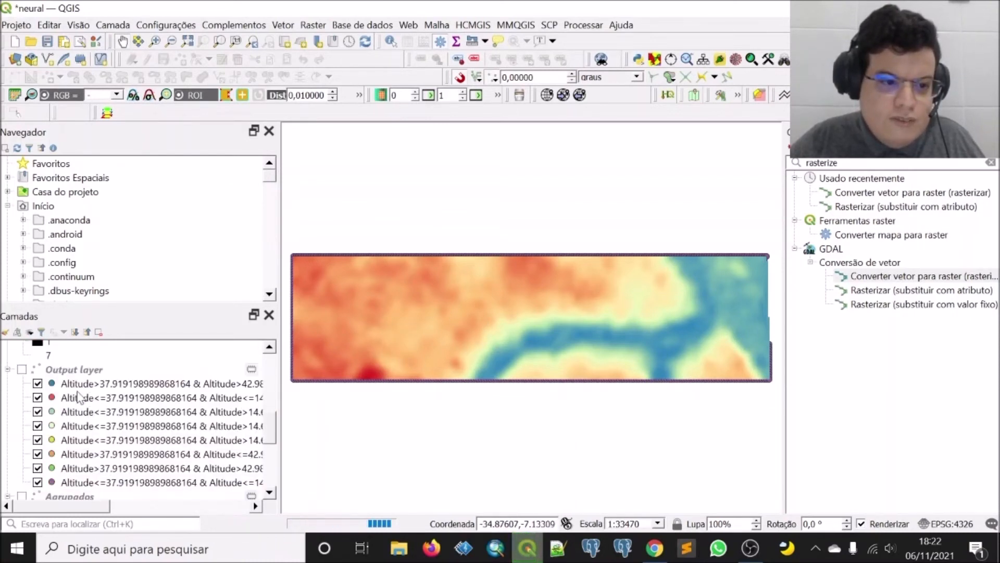
{"action": "left_click", "coordinate": [78, 370]}
{"action": "left_click", "coordinate": [21, 370]}
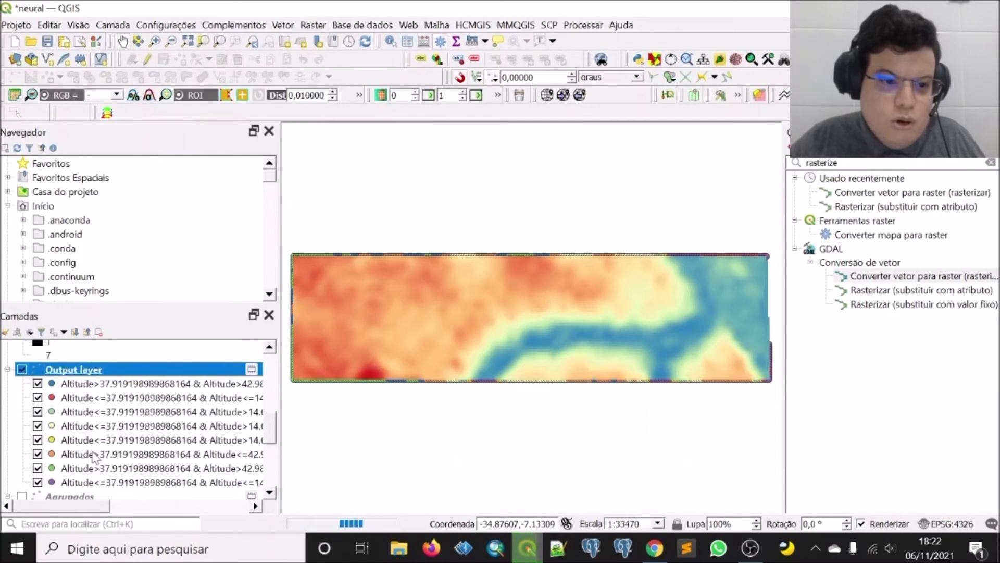
{"action": "scroll", "coordinate": [128, 444], "scroll_direction": "up", "scroll_amount": 6}
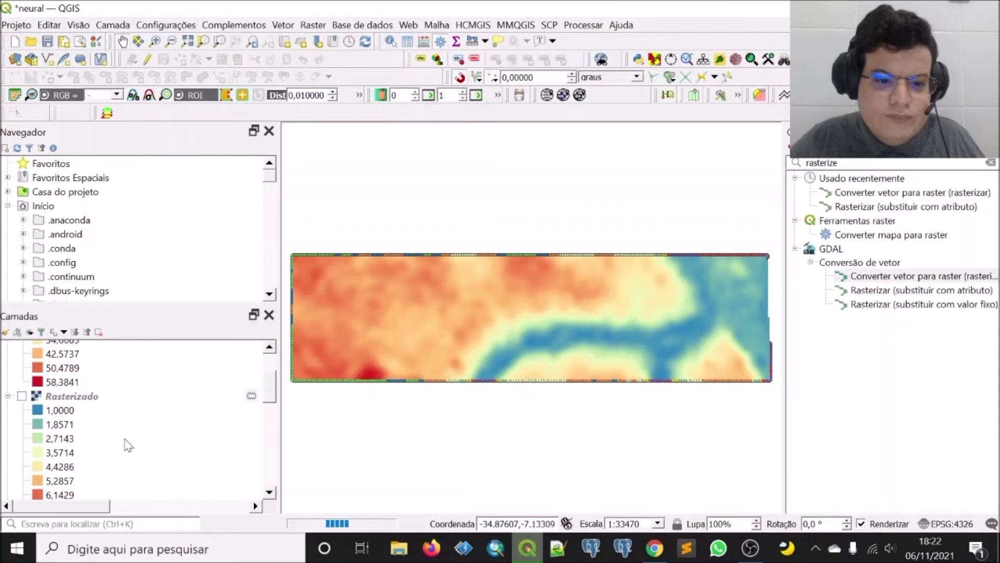
- Check the list of running background tasks, and hide the Interpolado raster on the map
{"action": "left_click", "coordinate": [314, 525]}
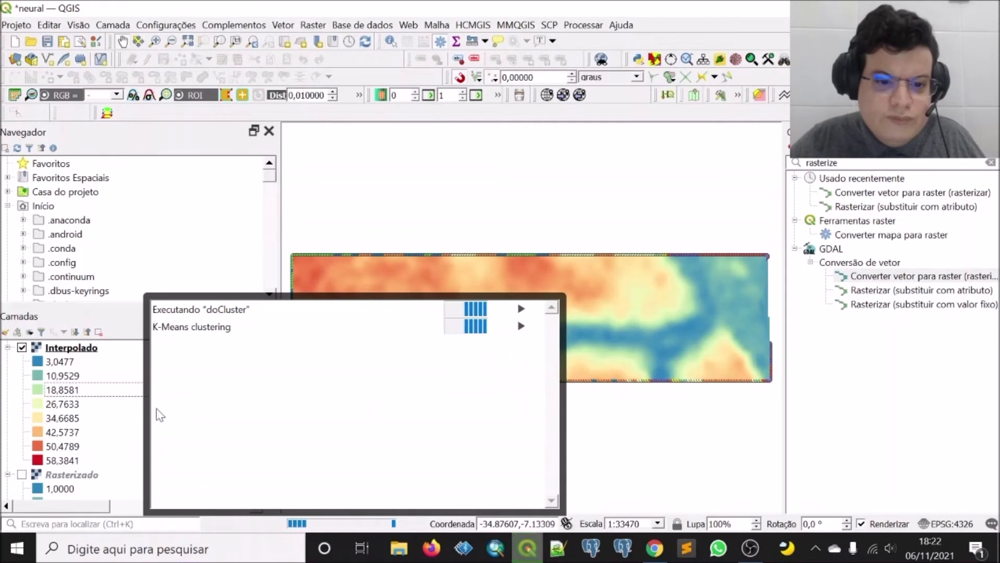
{"action": "left_click", "coordinate": [133, 459]}
{"action": "scroll", "coordinate": [134, 459], "scroll_direction": "down", "scroll_amount": 7}
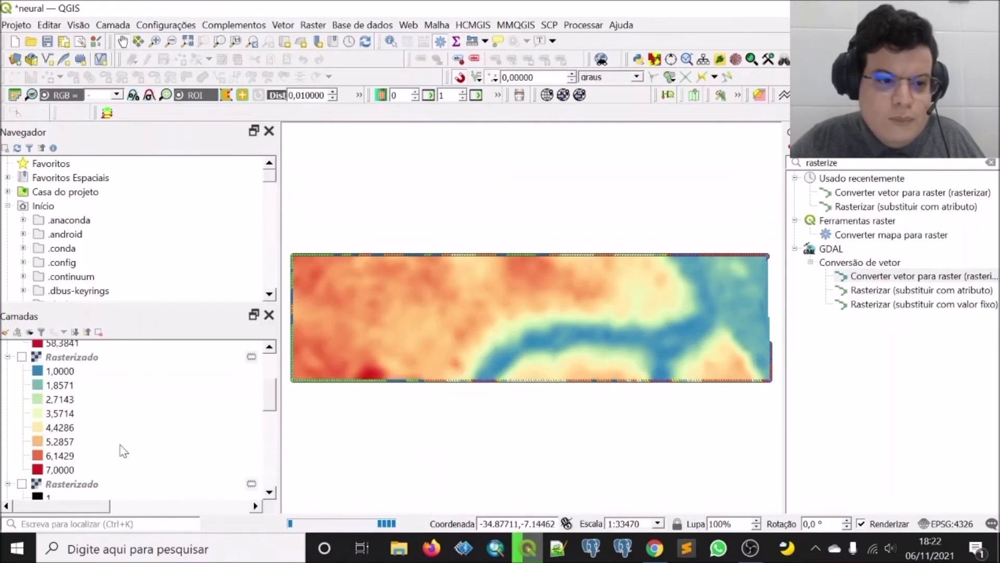
{"action": "scroll", "coordinate": [121, 454], "scroll_direction": "up", "scroll_amount": 7}
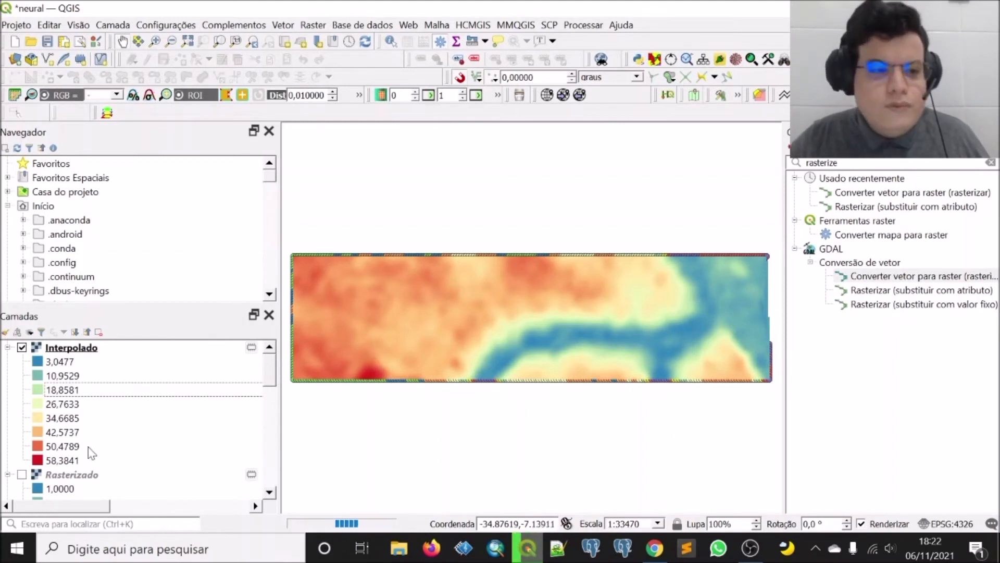
{"action": "left_click", "coordinate": [22, 347]}
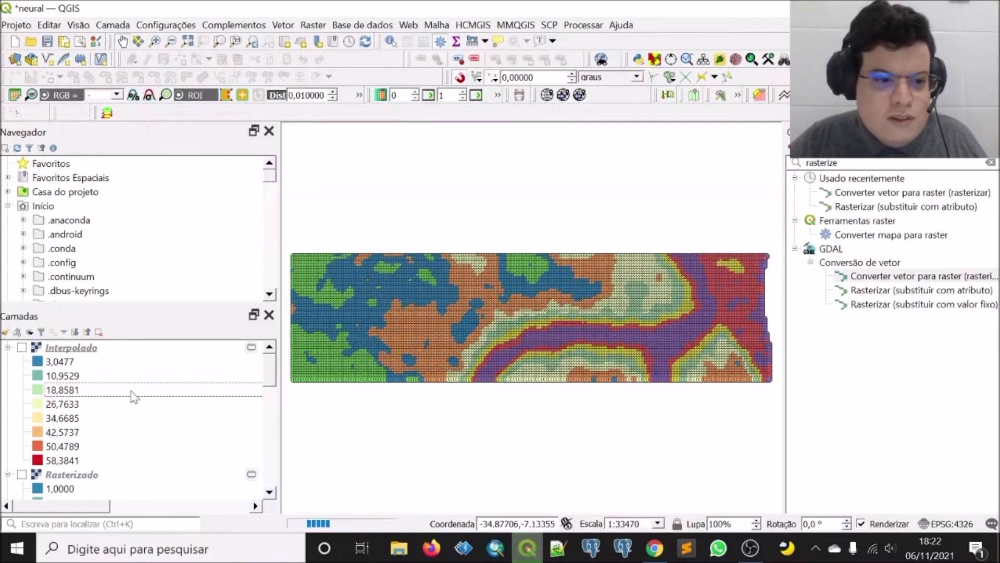
{"action": "scroll", "coordinate": [130, 399], "scroll_direction": "down", "scroll_amount": 9}
{"action": "scroll", "coordinate": [128, 416], "scroll_direction": "down", "scroll_amount": 1}
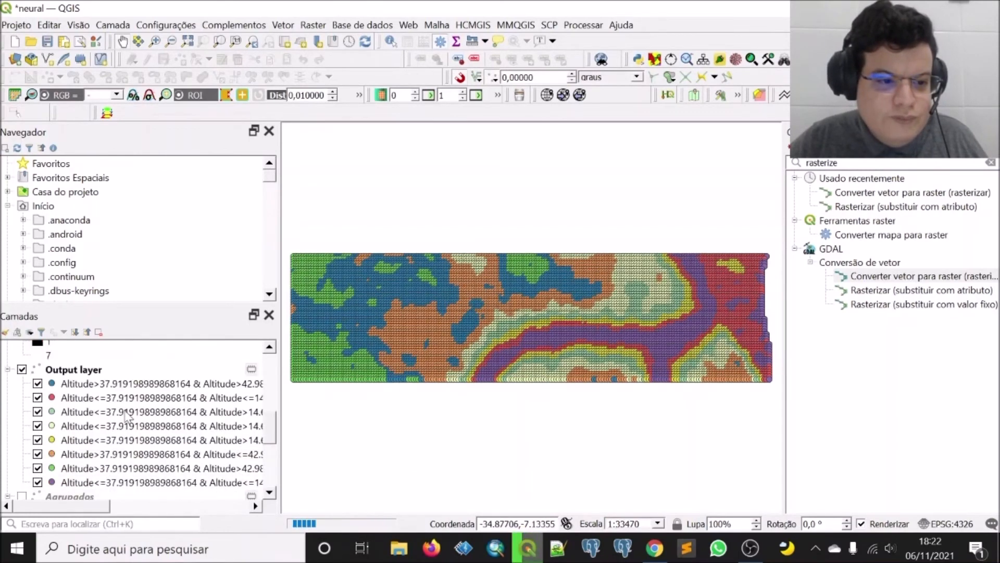
- Open attribute based clustering for the Extraído layer and add Altitude as the clustering field
{"action": "left_click_drag", "start_coordinate": [807, 158], "coordinate": [761, 147]}
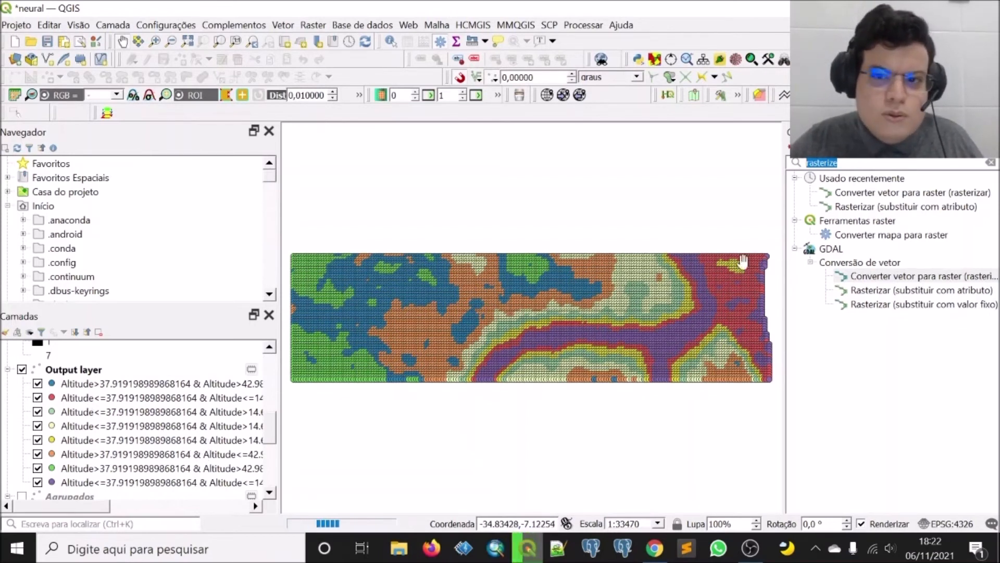
{"action": "left_click", "coordinate": [655, 59]}
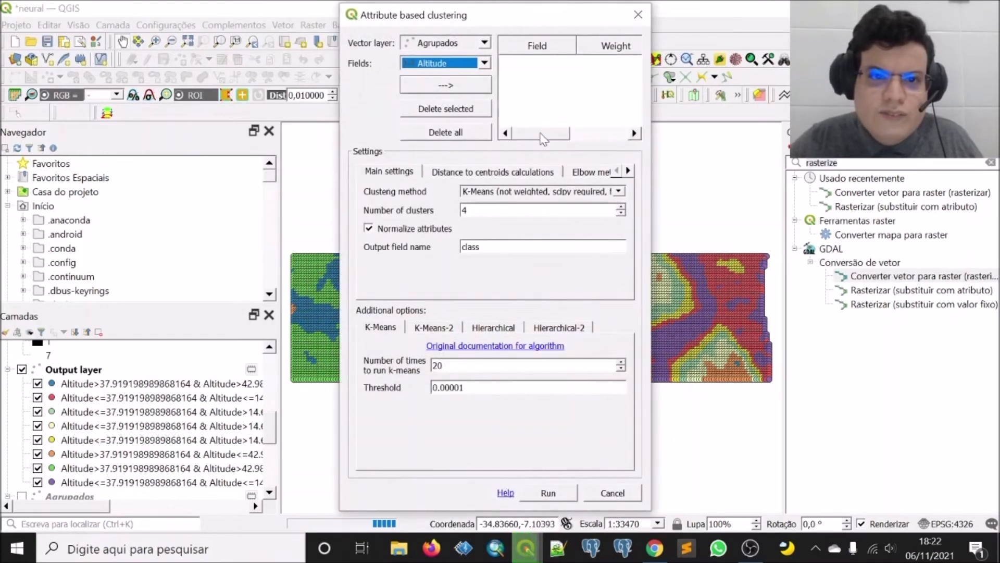
{"action": "left_click", "coordinate": [484, 43]}
{"action": "left_click", "coordinate": [458, 71]}
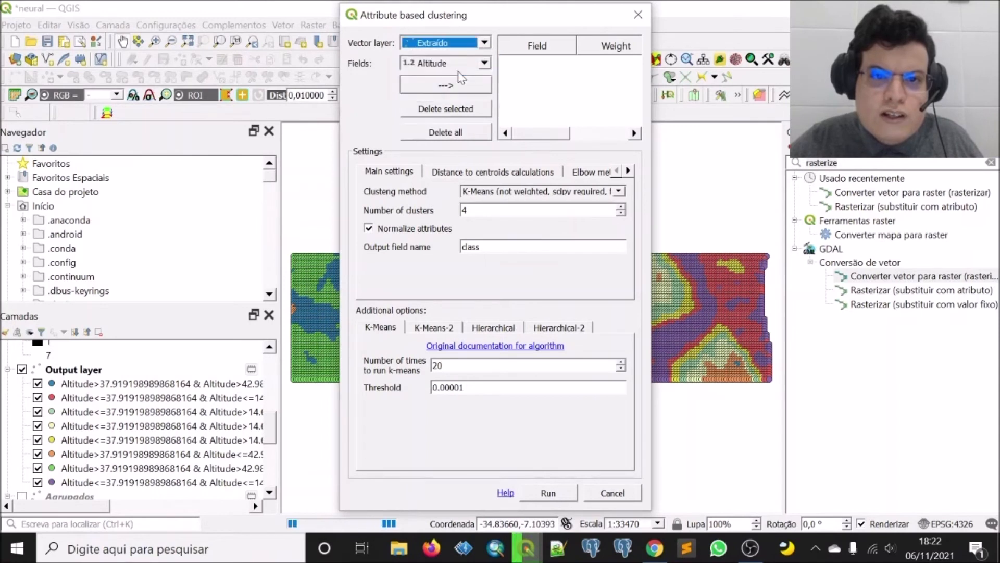
{"action": "left_click", "coordinate": [484, 63]}
{"action": "left_click", "coordinate": [484, 64]}
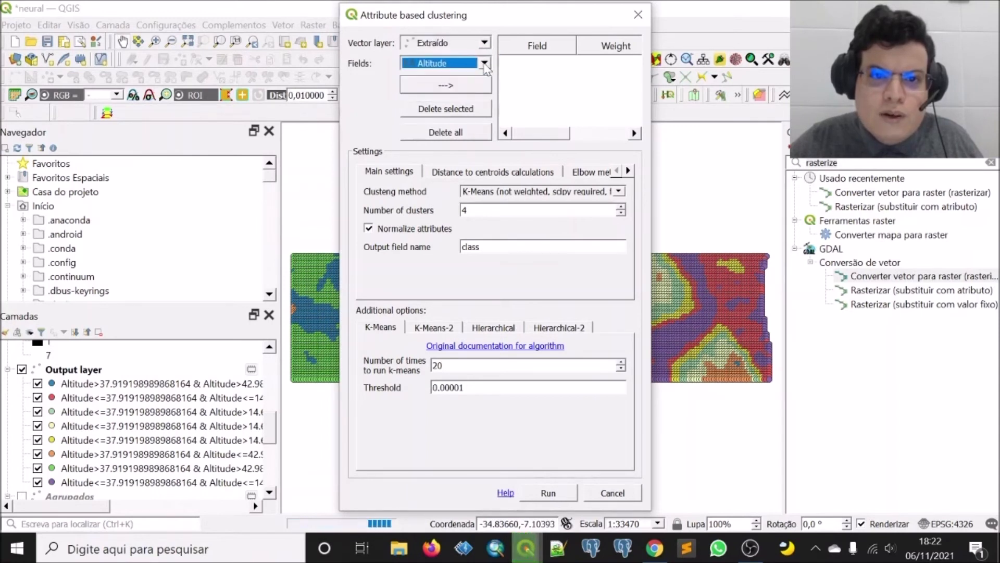
{"action": "left_click", "coordinate": [446, 93]}
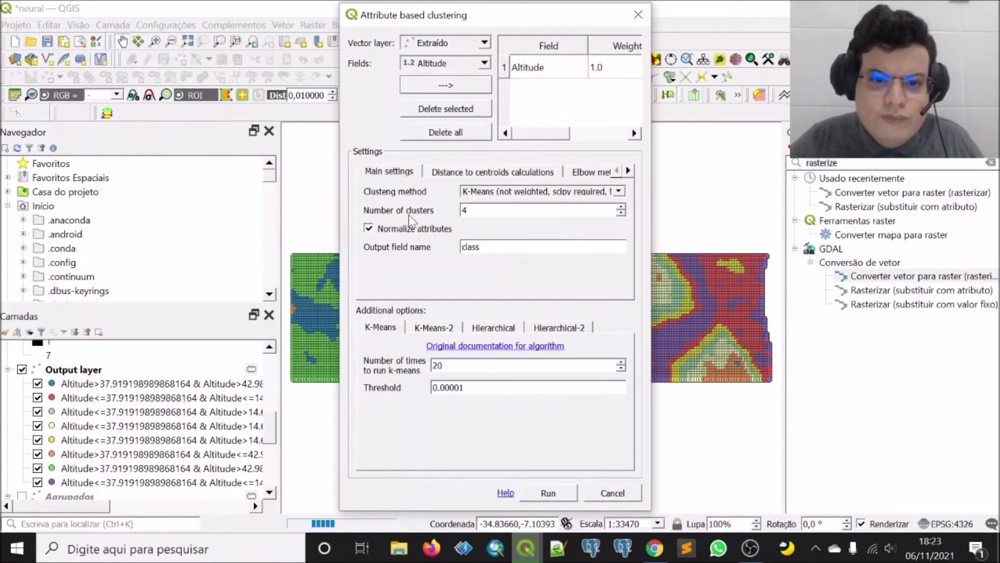
- Choose the non-weighted K-Means clustering method and set the number of clusters to 8
{"action": "left_click", "coordinate": [520, 192]}
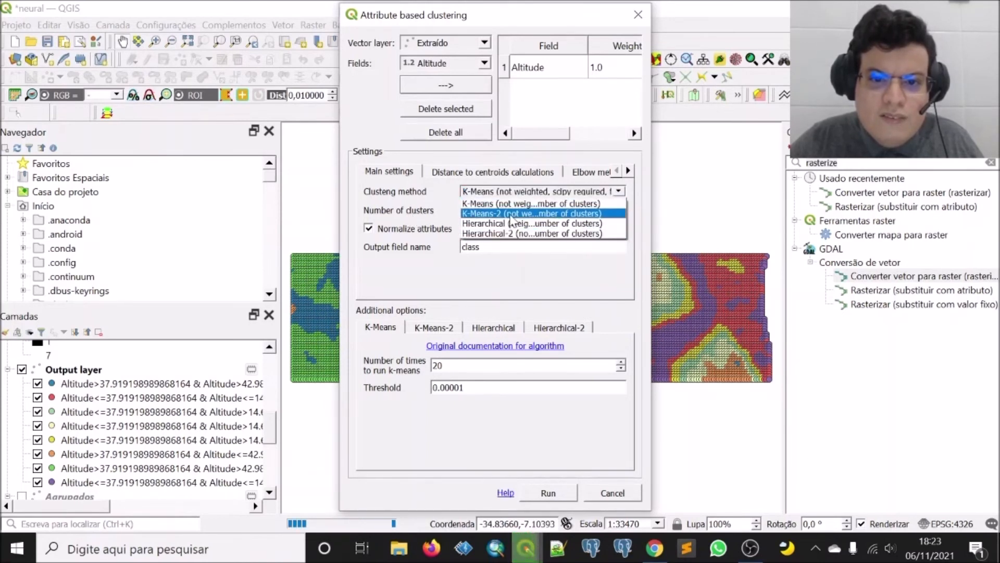
{"action": "left_click", "coordinate": [514, 204]}
{"action": "left_click_drag", "start_coordinate": [485, 215], "coordinate": [447, 209]}
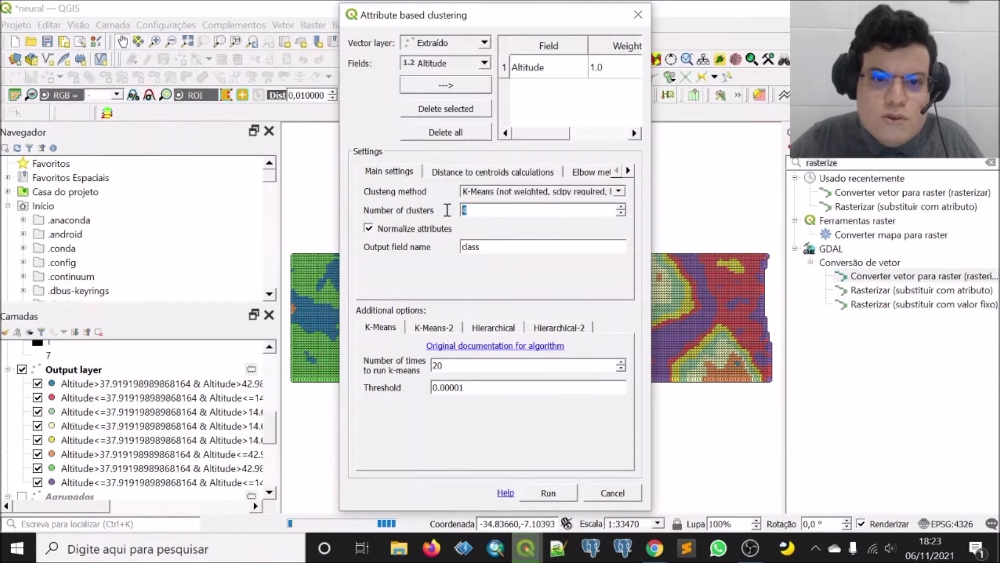
{"action": "type", "text": "8"}
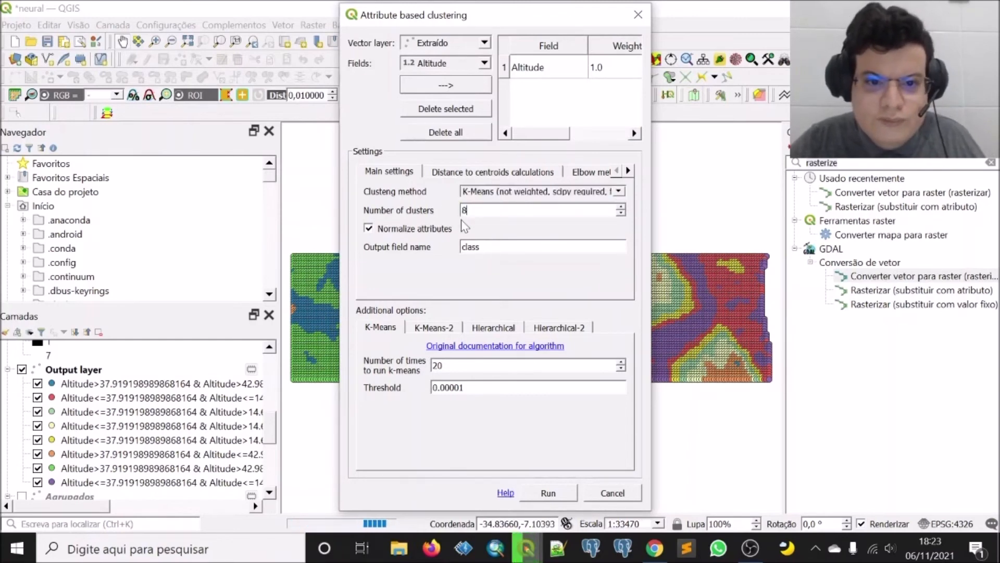
{"action": "left_click_drag", "start_coordinate": [508, 23], "coordinate": [409, 36]}
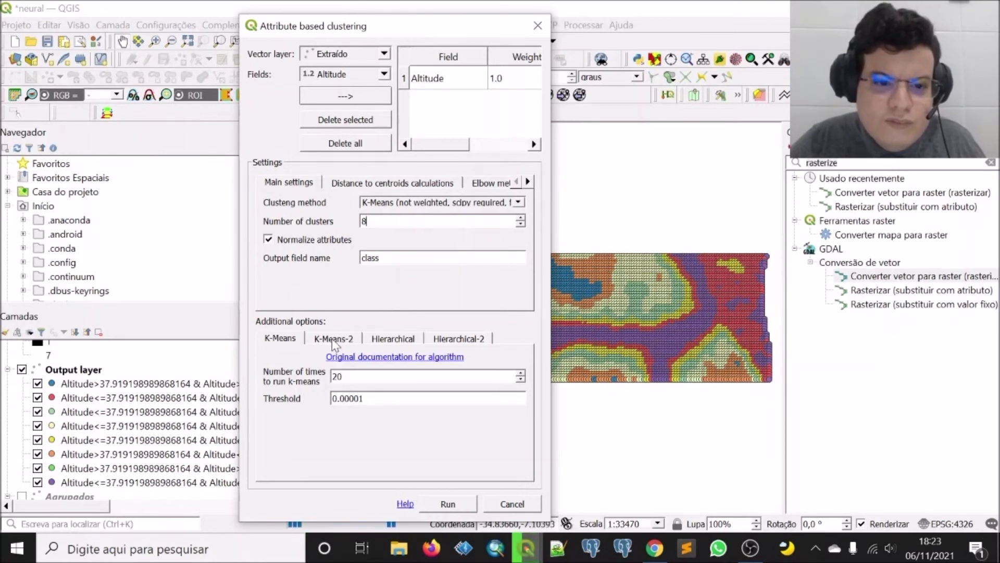
- Set the K-Means threshold to 0.1 and the number of times to run k-means to 3
{"action": "double_click", "coordinate": [345, 376]}
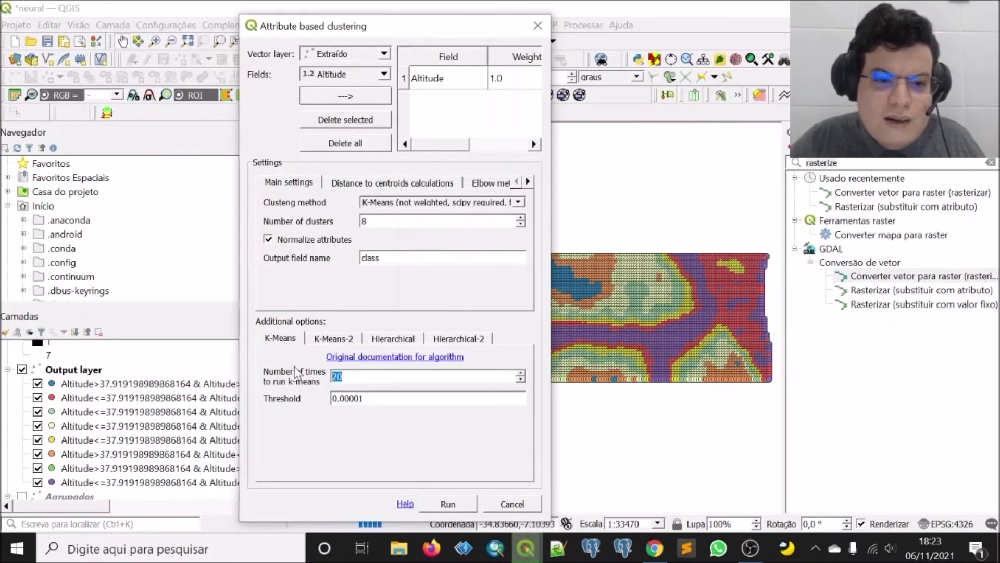
{"action": "left_click_drag", "start_coordinate": [340, 398], "coordinate": [410, 398]}
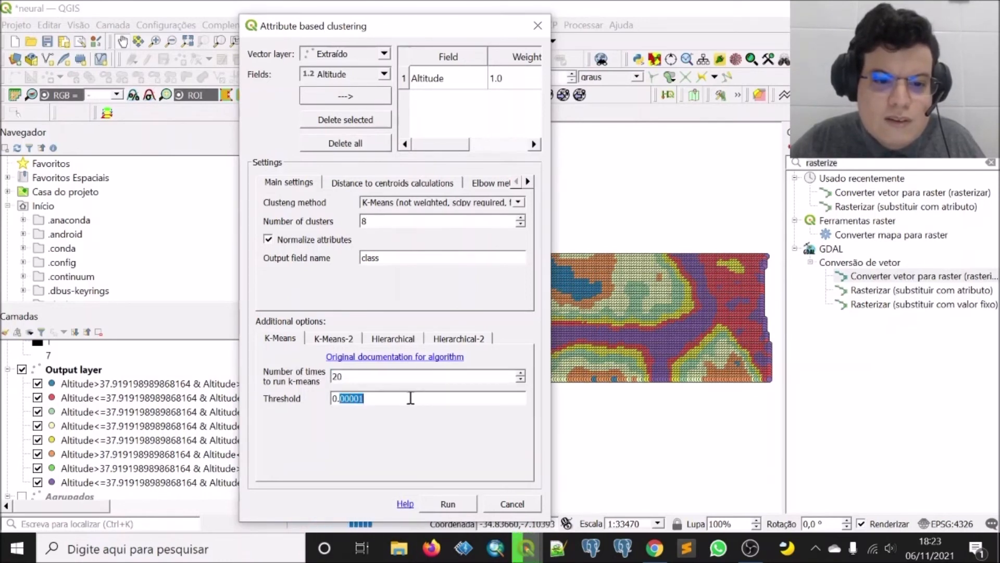
{"action": "type", "text": "1"}
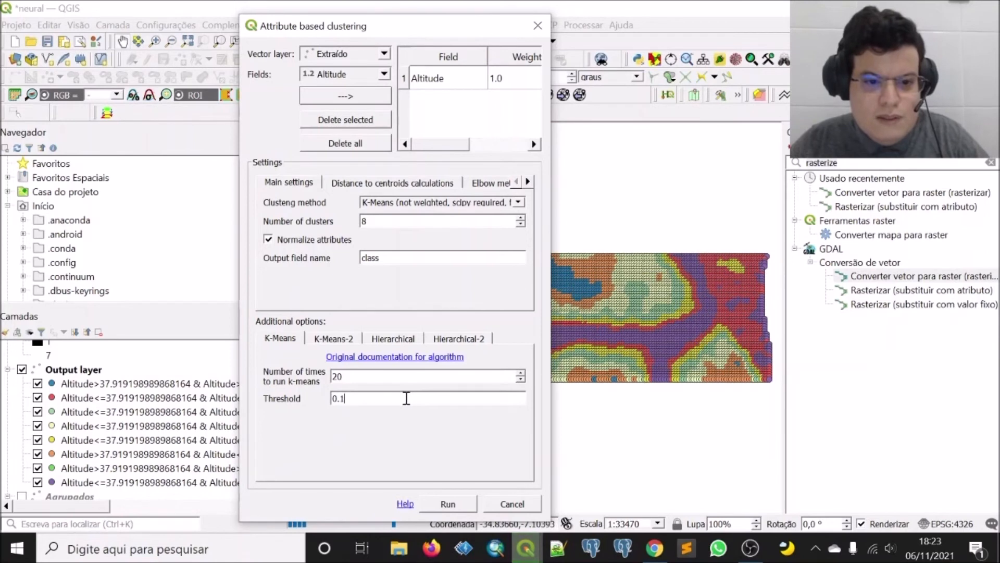
{"action": "double_click", "coordinate": [347, 376]}
{"action": "type", "text": "3"}
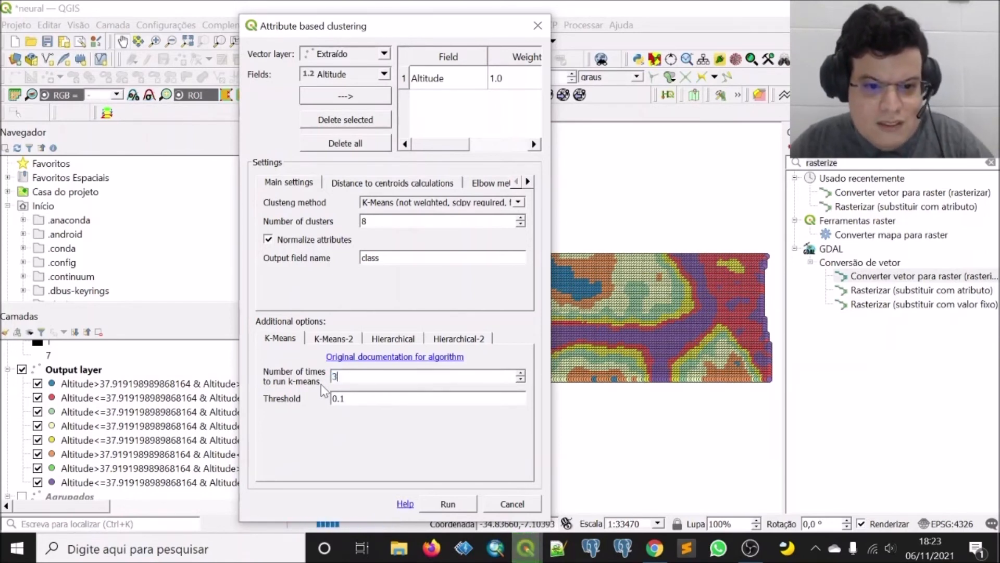
{"action": "left_click", "coordinate": [336, 342]}
{"action": "left_click", "coordinate": [294, 342]}
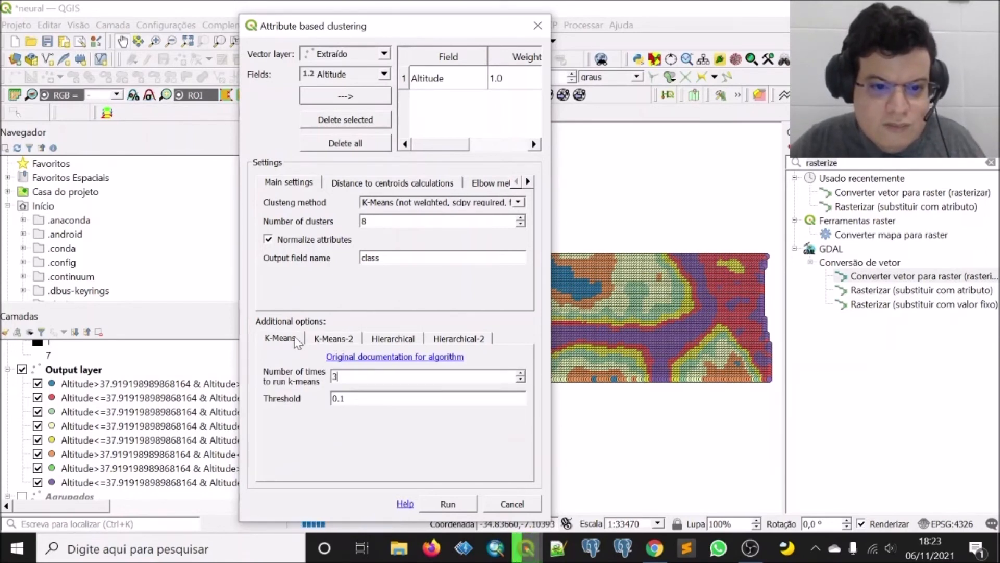
- Run the attribute based clustering on the Extraído layer and close its dialog
{"action": "left_click", "coordinate": [433, 503]}
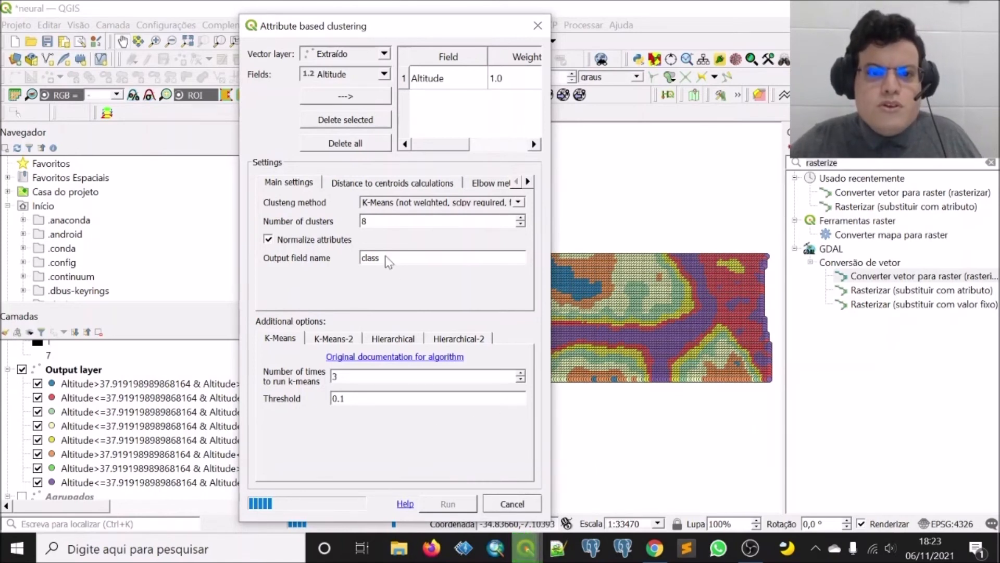
{"action": "left_click", "coordinate": [494, 285]}
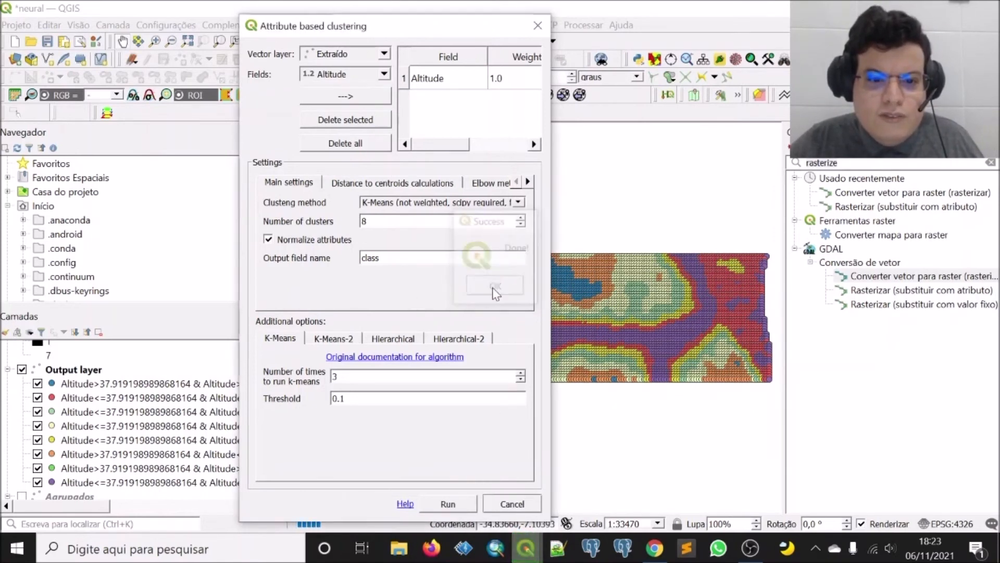
{"action": "left_click", "coordinate": [494, 501]}
{"action": "scroll", "coordinate": [129, 448], "scroll_direction": "up", "scroll_amount": 2}
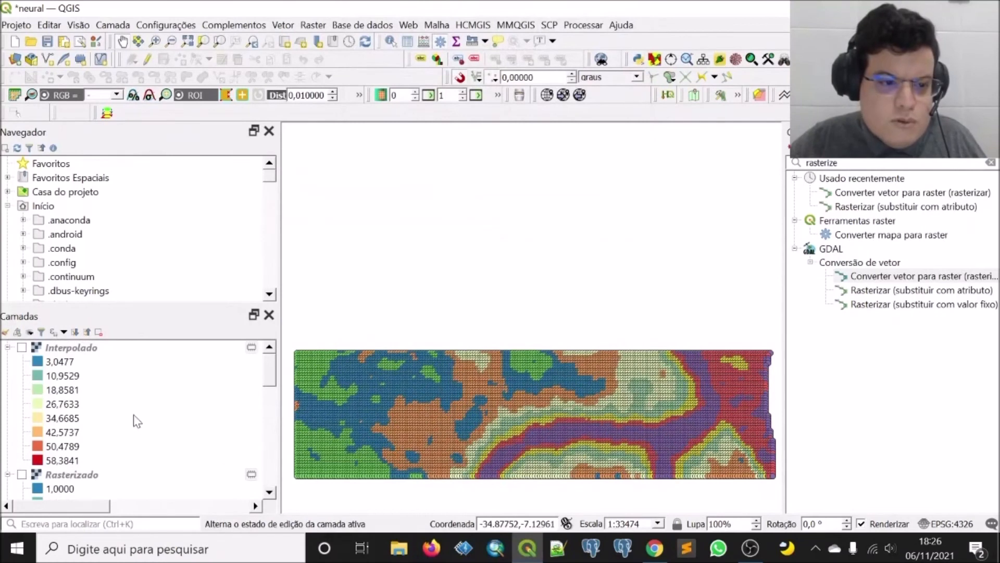
{"action": "scroll", "coordinate": [67, 432], "scroll_direction": "down", "scroll_amount": 6}
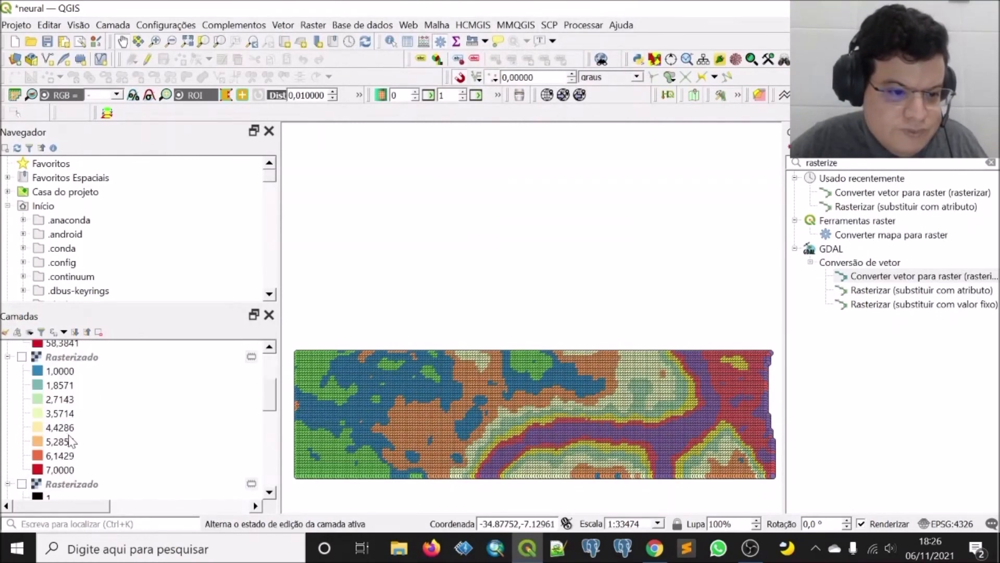
{"action": "scroll", "coordinate": [51, 447], "scroll_direction": "up", "scroll_amount": 1}
{"action": "scroll", "coordinate": [51, 447], "scroll_direction": "up", "scroll_amount": 4}
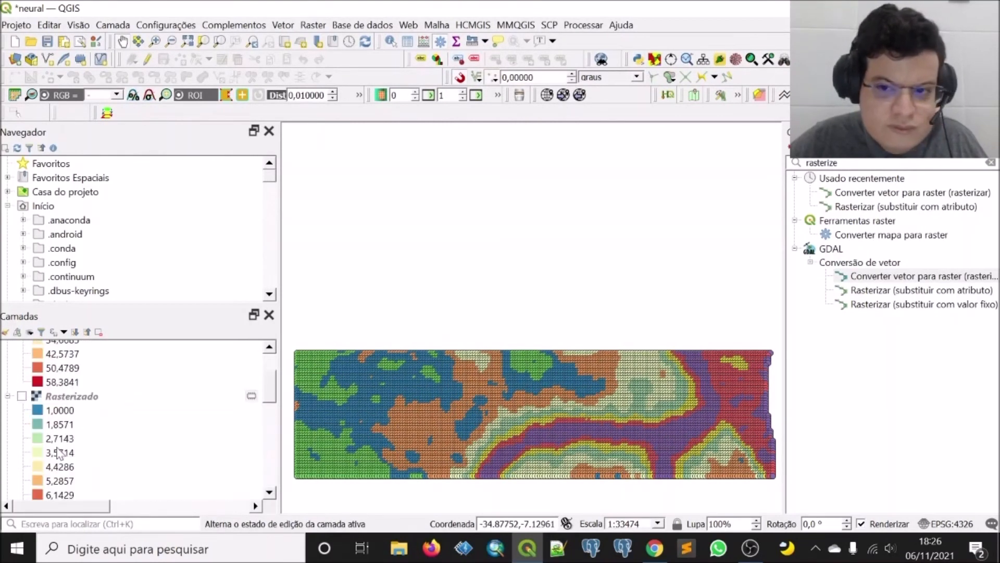
{"action": "left_click", "coordinate": [655, 58]}
{"action": "left_click", "coordinate": [638, 15]}
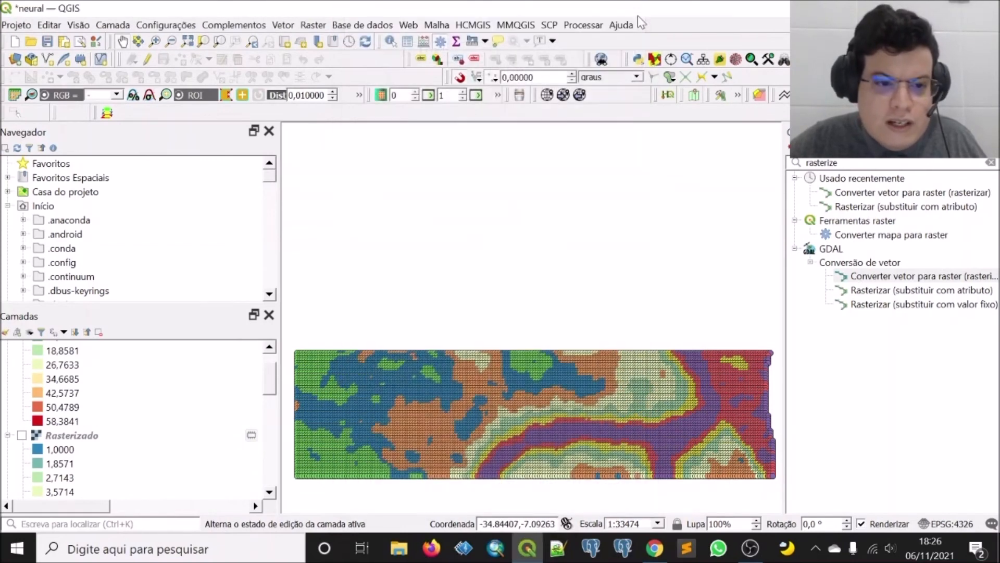
- Open the Extraído layer's attribute table and examine the class values alongside Altitude and Cluster_ID
{"action": "scroll", "coordinate": [141, 409], "scroll_direction": "down", "scroll_amount": 6}
{"action": "scroll", "coordinate": [147, 414], "scroll_direction": "down", "scroll_amount": 4}
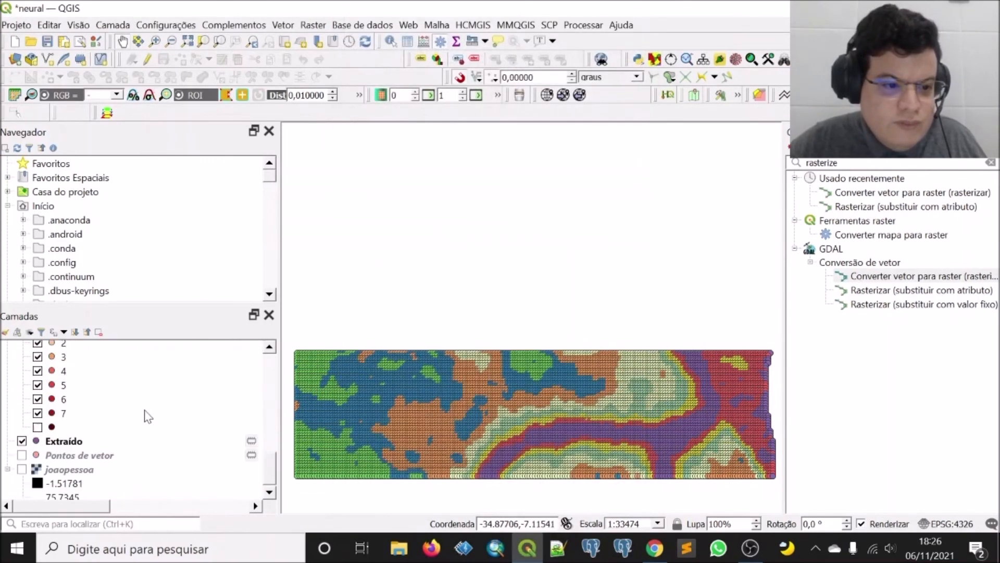
{"action": "right_click", "coordinate": [54, 447]}
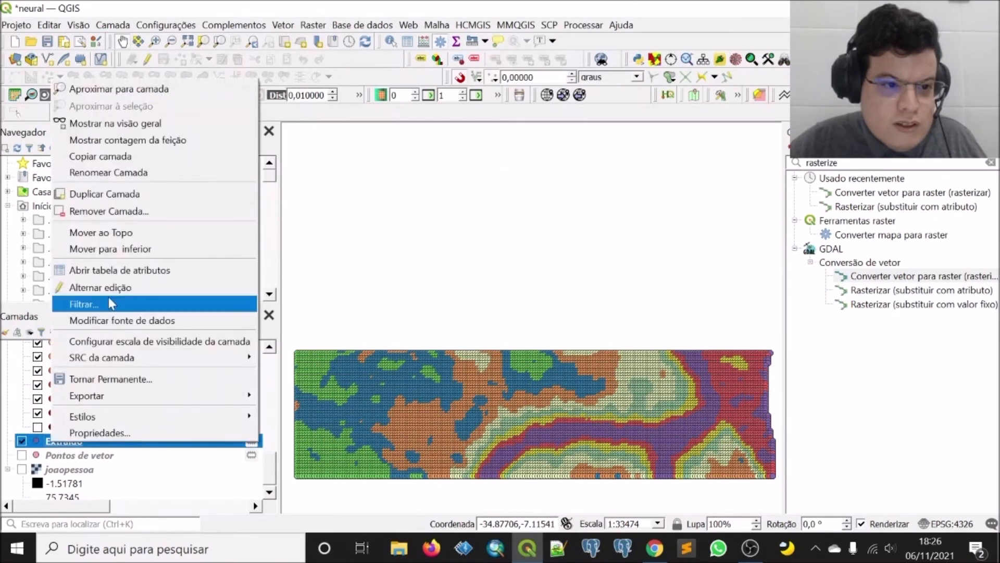
{"action": "left_click", "coordinate": [120, 270]}
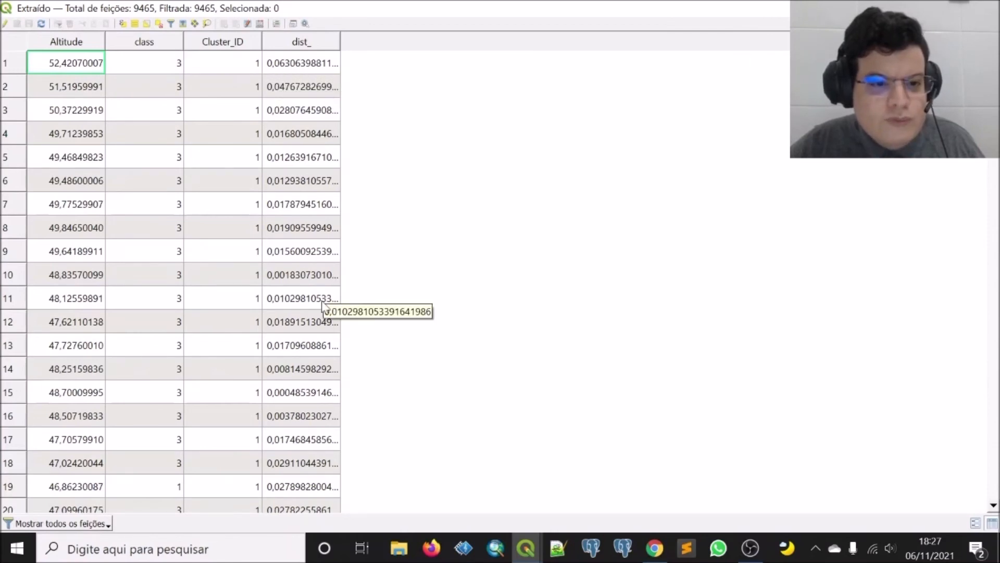
{"action": "scroll", "coordinate": [339, 330], "scroll_direction": "down", "scroll_amount": 9}
{"action": "scroll", "coordinate": [341, 335], "scroll_direction": "down", "scroll_amount": 20}
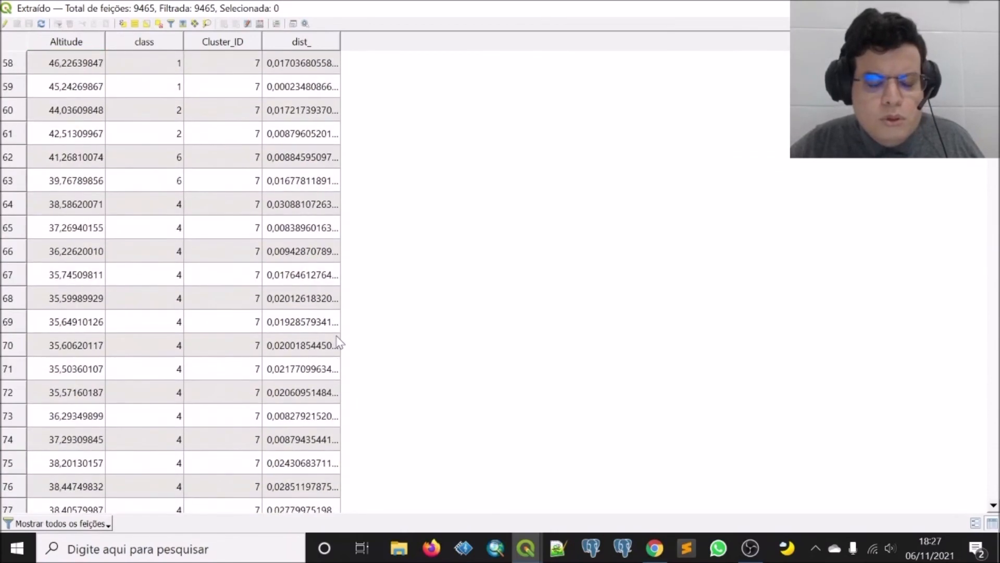
{"action": "scroll", "coordinate": [335, 344], "scroll_direction": "down", "scroll_amount": 5}
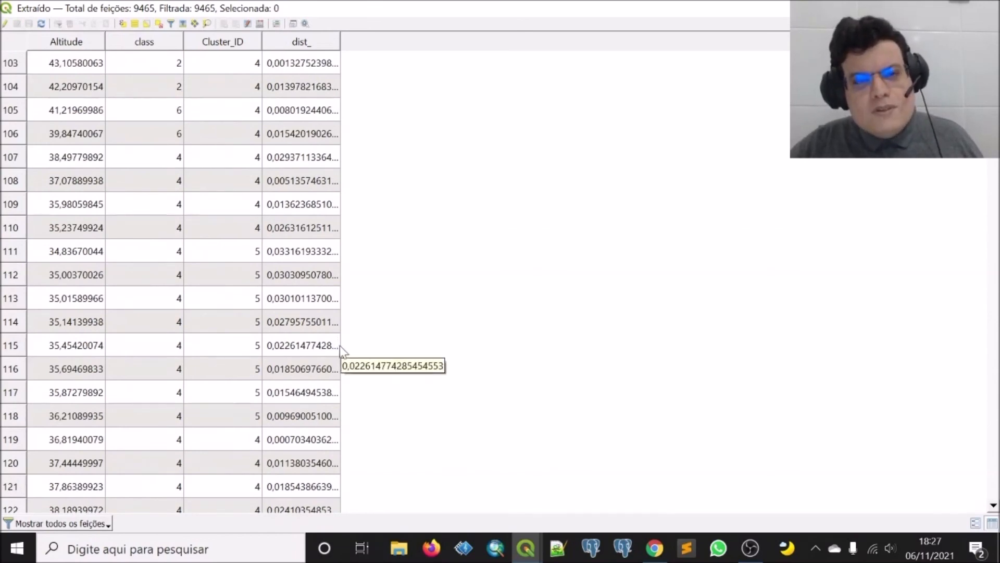
{"action": "scroll", "coordinate": [411, 305], "scroll_direction": "up", "scroll_amount": 3}
{"action": "scroll", "coordinate": [413, 302], "scroll_direction": "up", "scroll_amount": 20}
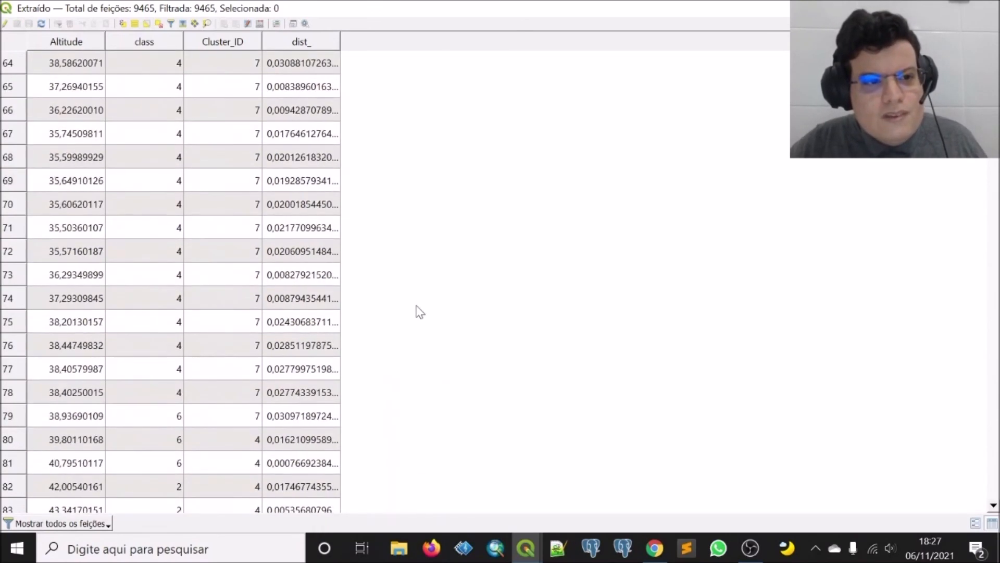
- Review the Altitude, class and Cluster_ID values in the earlier rows of the Extraído attribute table
{"action": "scroll", "coordinate": [418, 310], "scroll_direction": "up", "scroll_amount": 9}
{"action": "scroll", "coordinate": [419, 307], "scroll_direction": "down", "scroll_amount": 1}
{"action": "scroll", "coordinate": [420, 302], "scroll_direction": "up", "scroll_amount": 1}
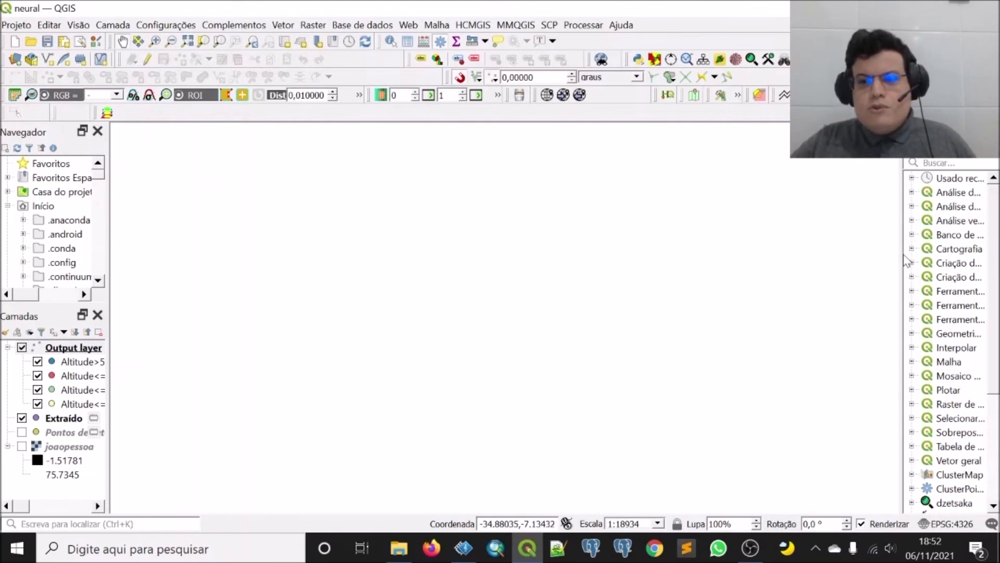
- Widen the processing toolbox and expand the Neural Networks group to show the Neural Network MLPClassifier algorithm
{"action": "left_click_drag", "start_coordinate": [893, 256], "coordinate": [747, 275]}
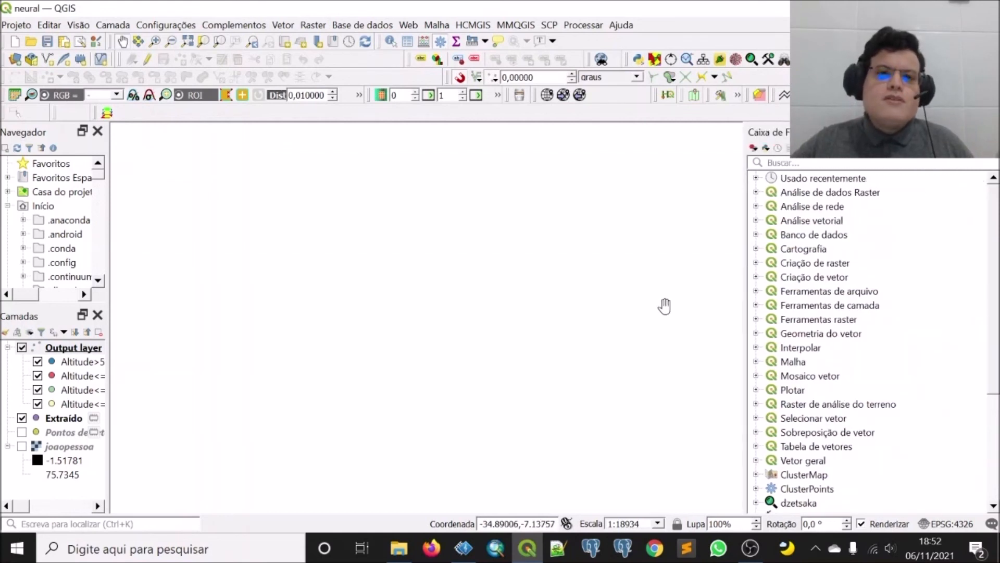
{"action": "scroll", "coordinate": [791, 401], "scroll_direction": "down", "scroll_amount": 4}
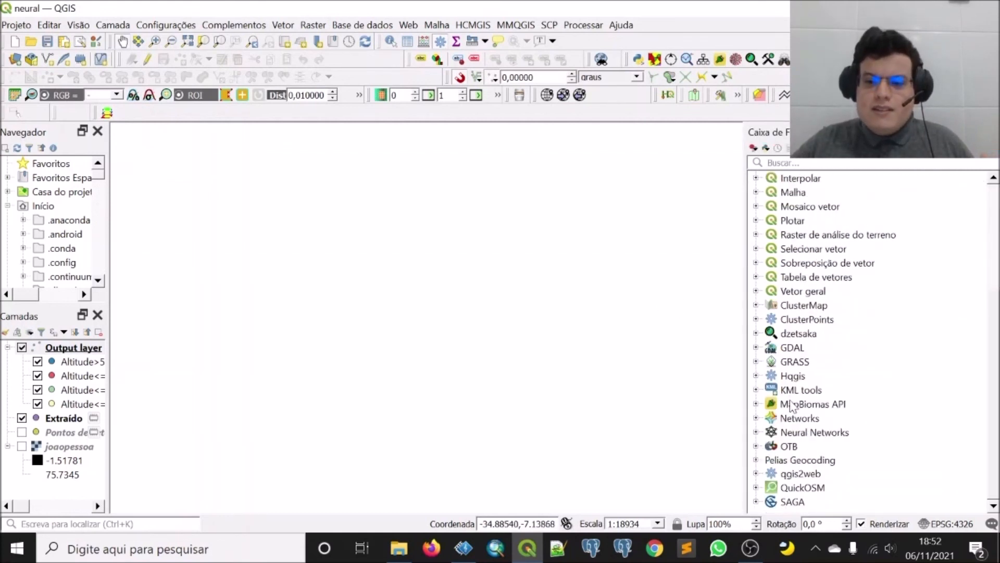
{"action": "left_click", "coordinate": [756, 432]}
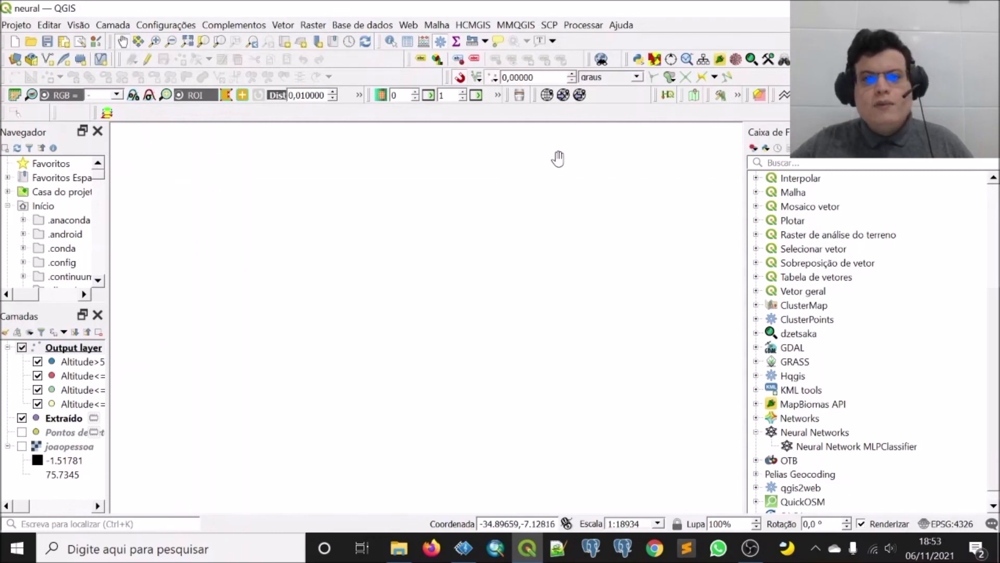
- Look over the available classification plugins, view the dzetsaka classification dock and close it
{"action": "left_click", "coordinate": [549, 25]}
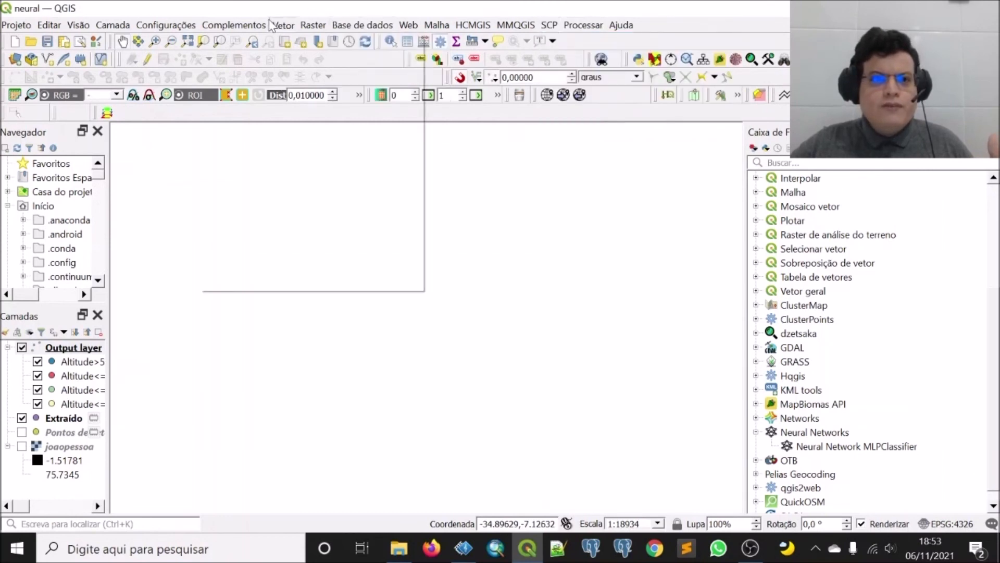
{"action": "mouse_move", "coordinate": [234, 25]}
{"action": "mouse_move", "coordinate": [329, 220]}
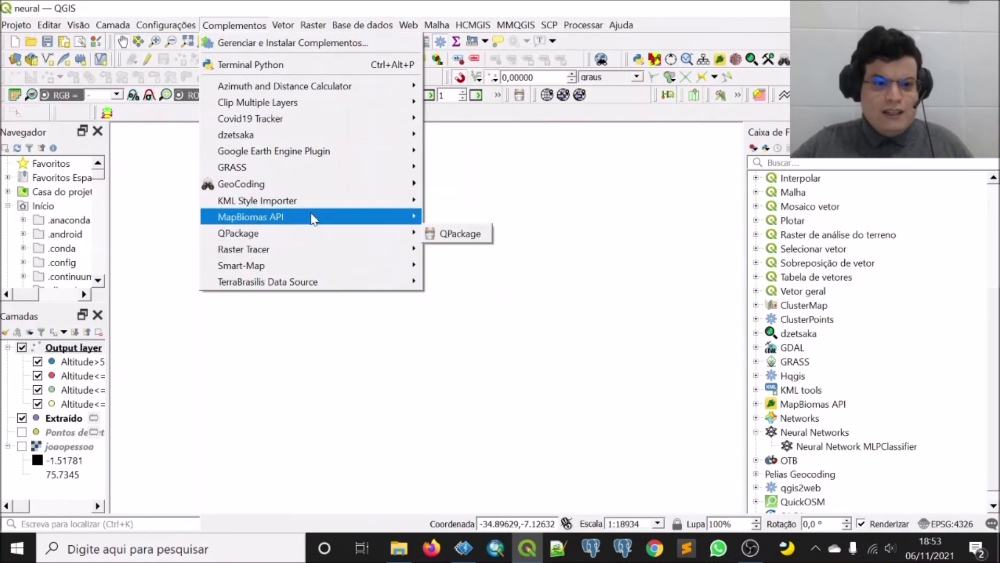
{"action": "mouse_move", "coordinate": [323, 139]}
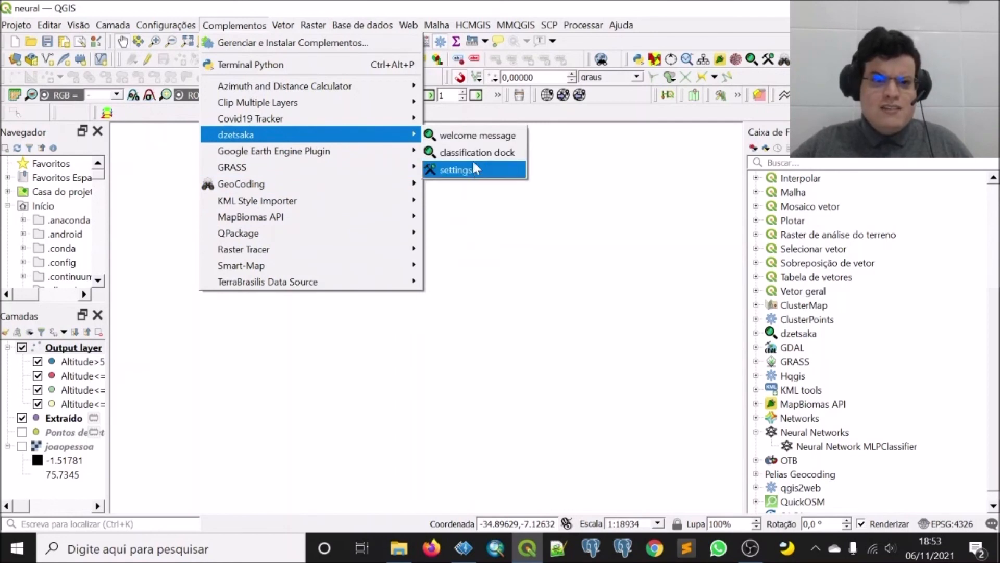
{"action": "left_click", "coordinate": [437, 23]}
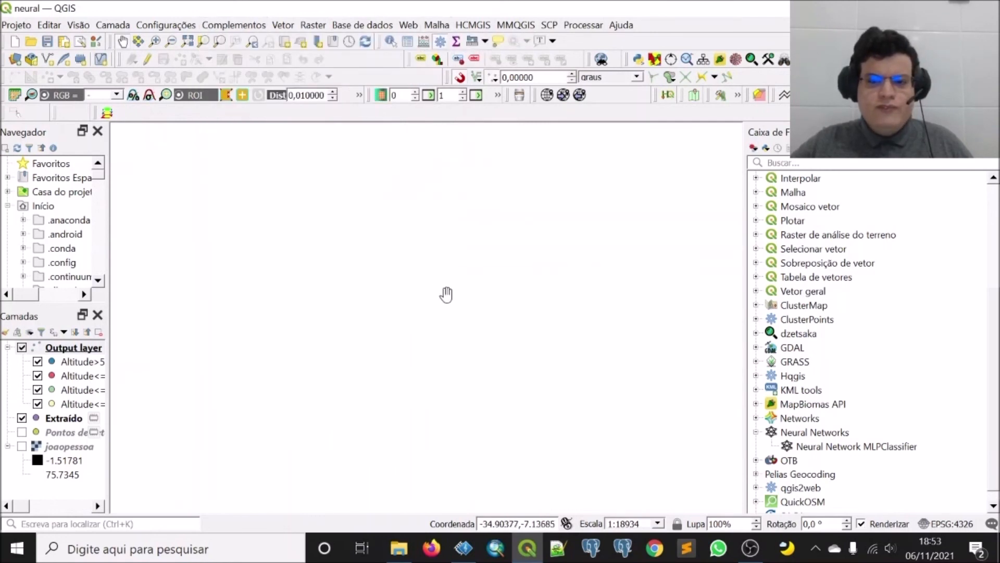
{"action": "left_click", "coordinate": [219, 24]}
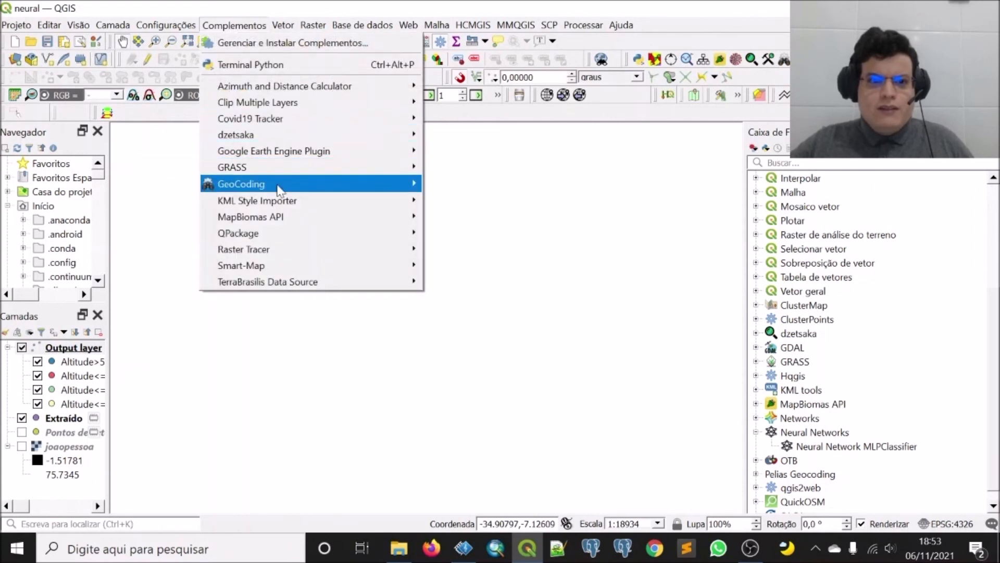
{"action": "mouse_move", "coordinate": [389, 137]}
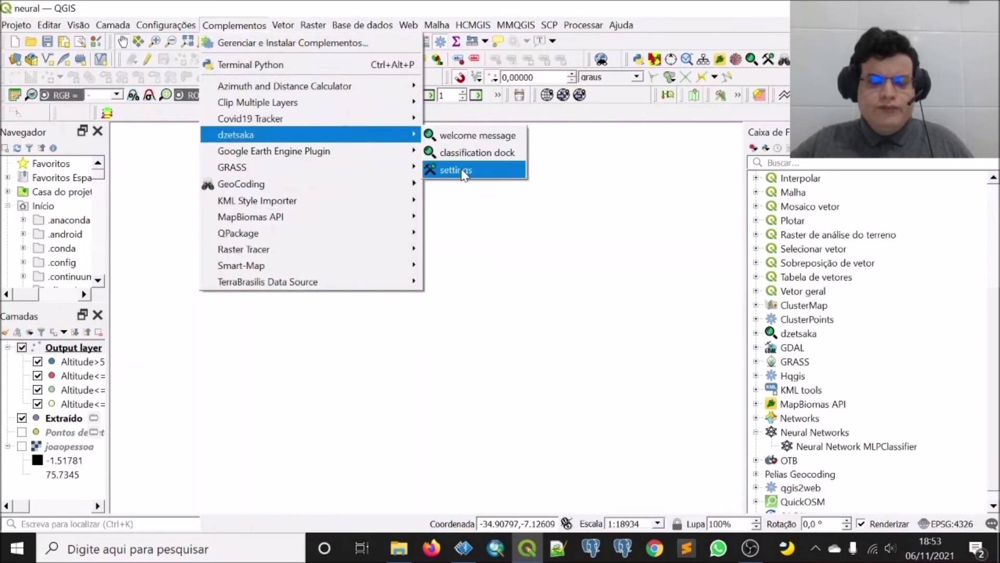
{"action": "left_click", "coordinate": [463, 153]}
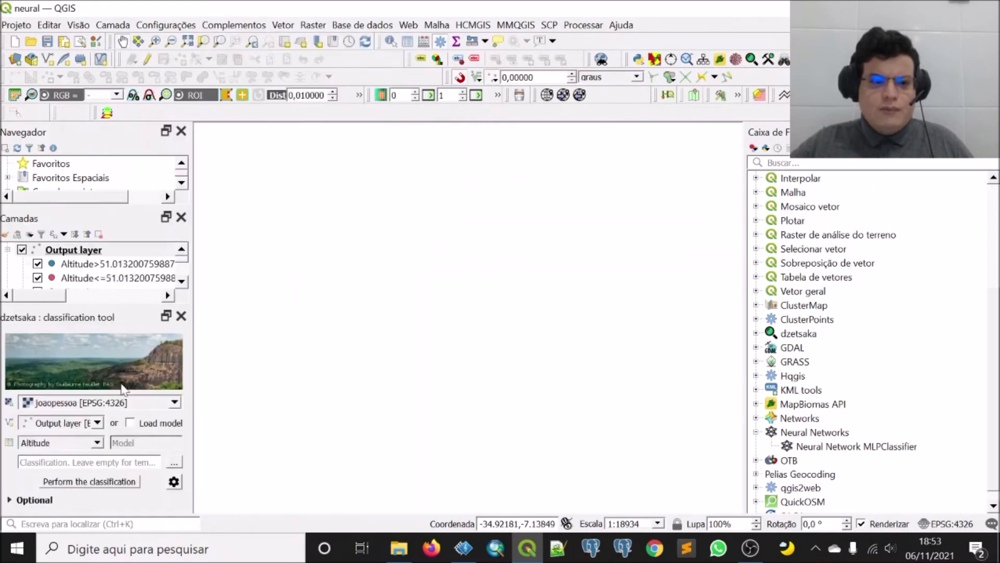
{"action": "left_click", "coordinate": [181, 316]}
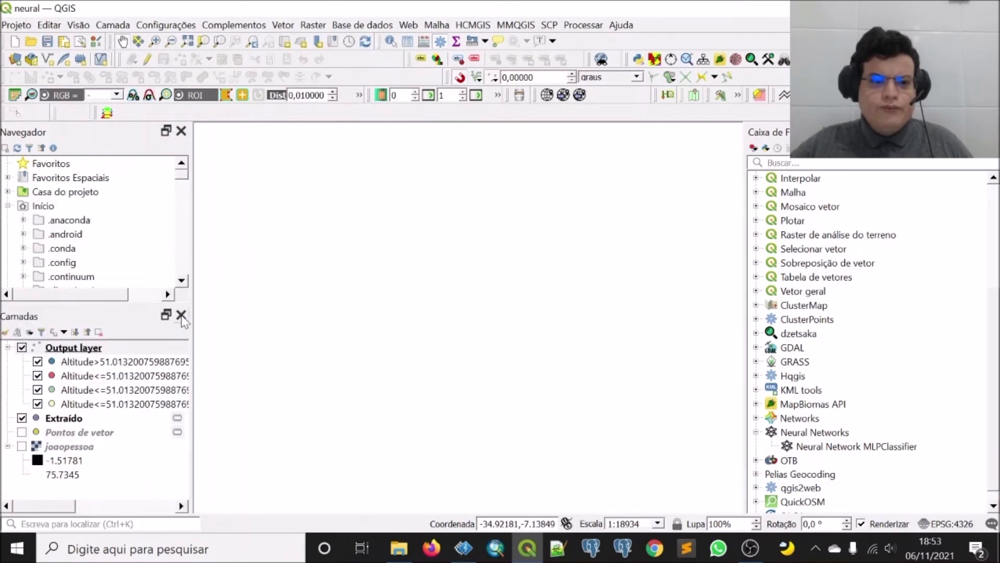
- Save the neural project
{"action": "left_click", "coordinate": [46, 43]}
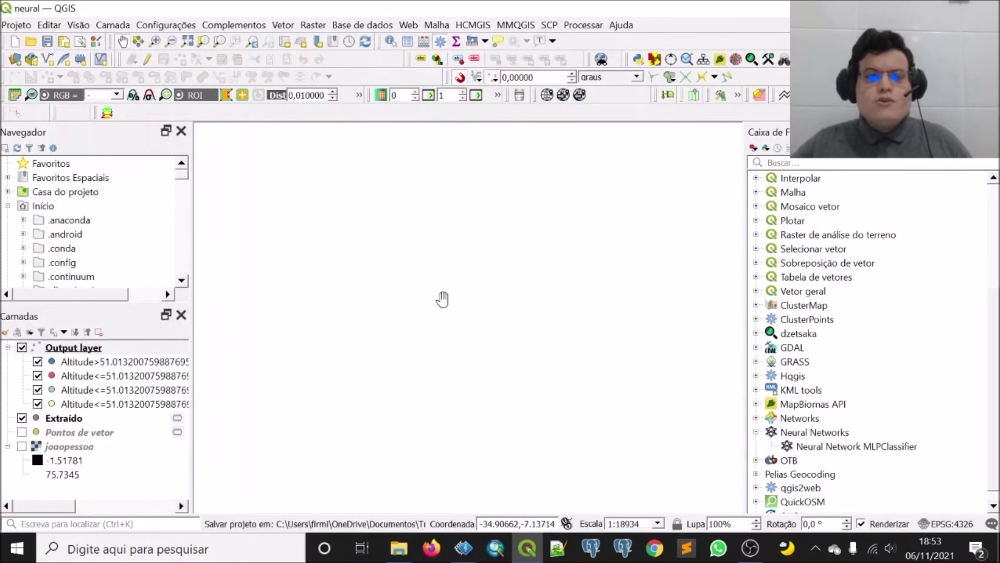